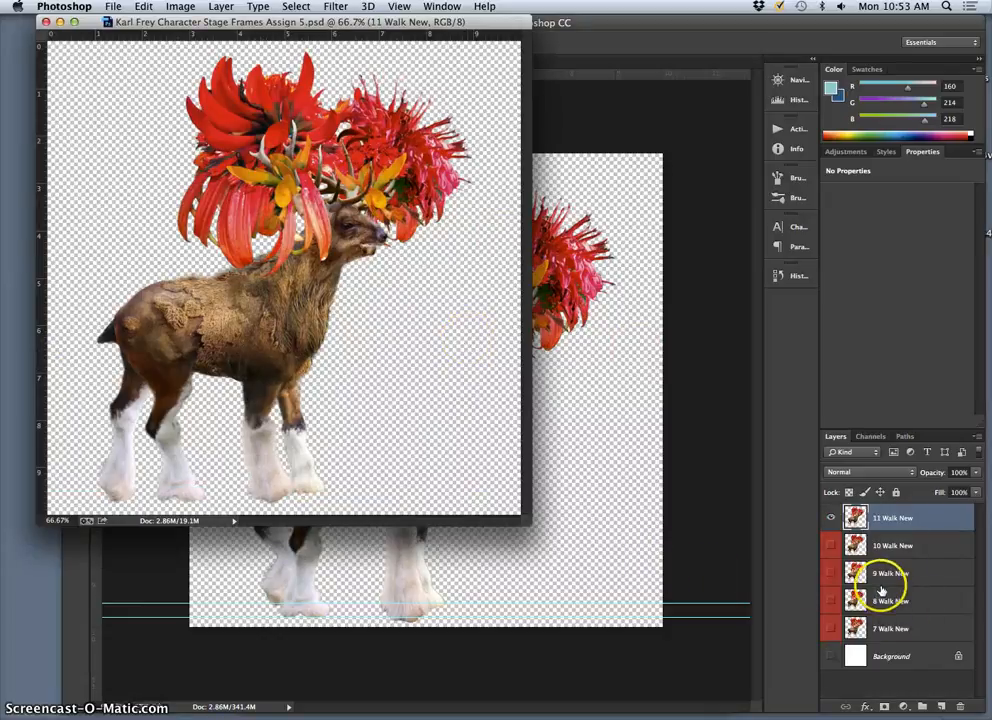
Copy the entire 12 Walk New layer from the character assets document and paste it into the stage frames document.
left_click(600, 580)
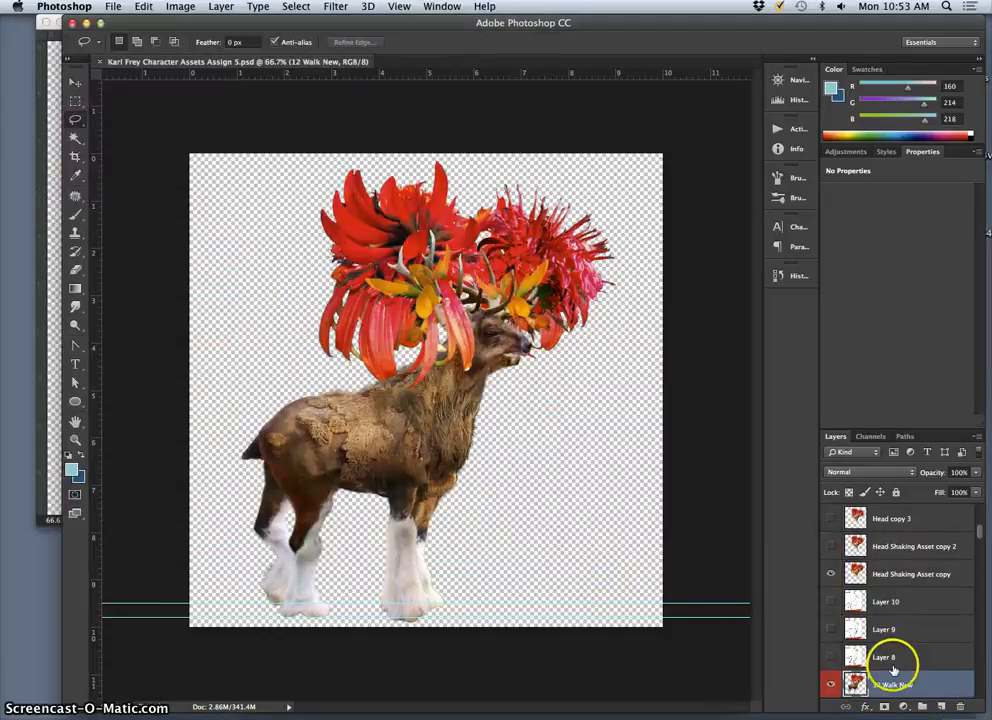
scroll(893, 666, "down", 1)
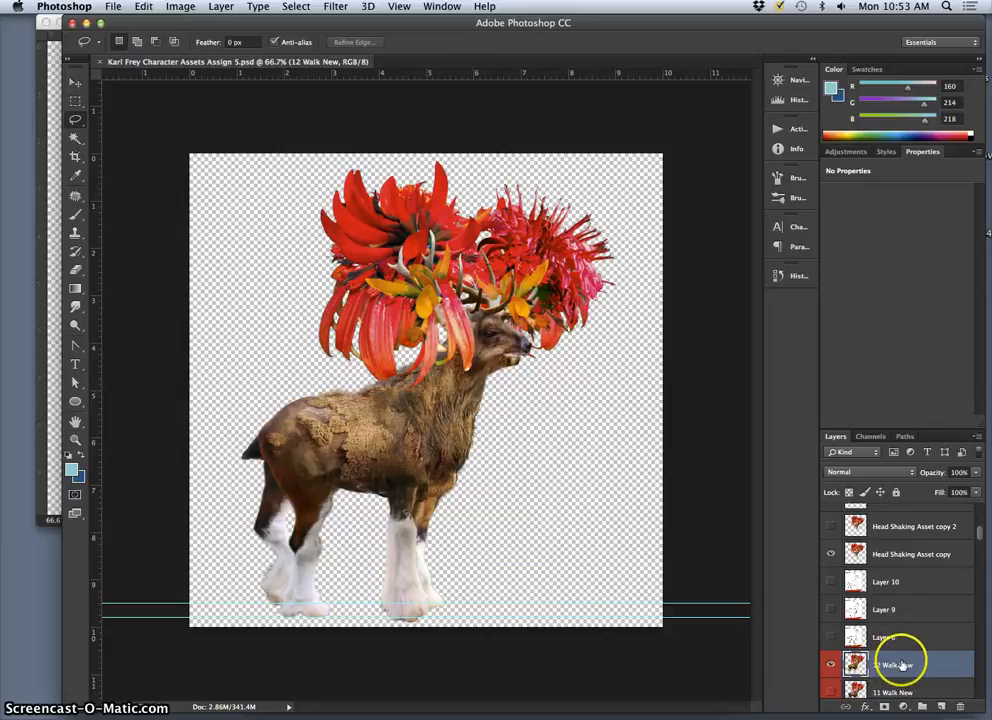
key("super+a")
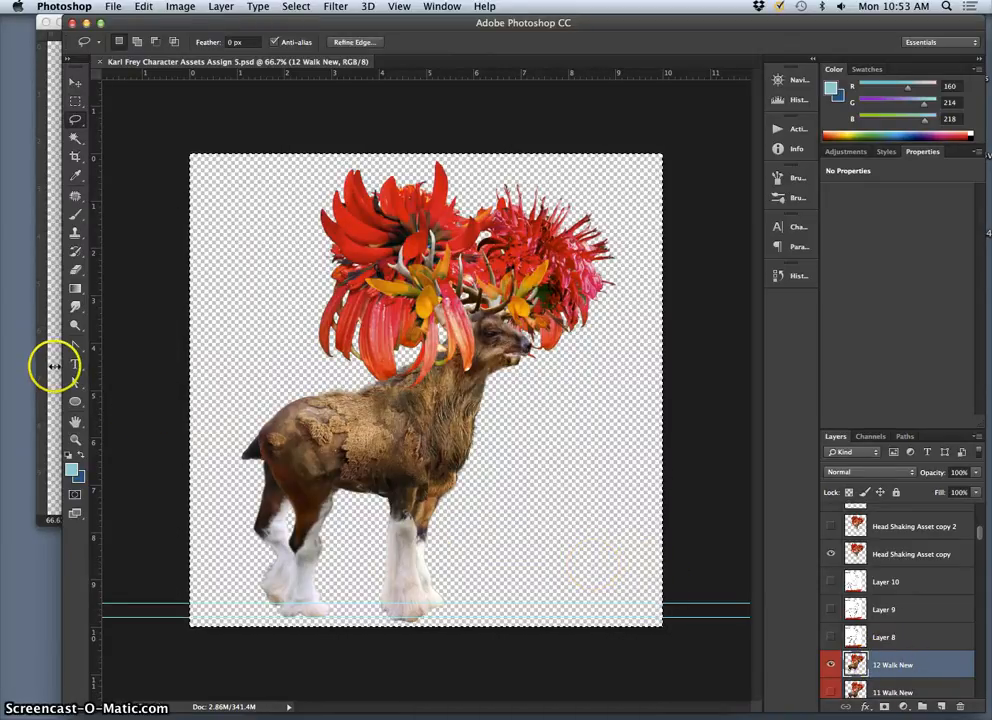
left_click(42, 348)
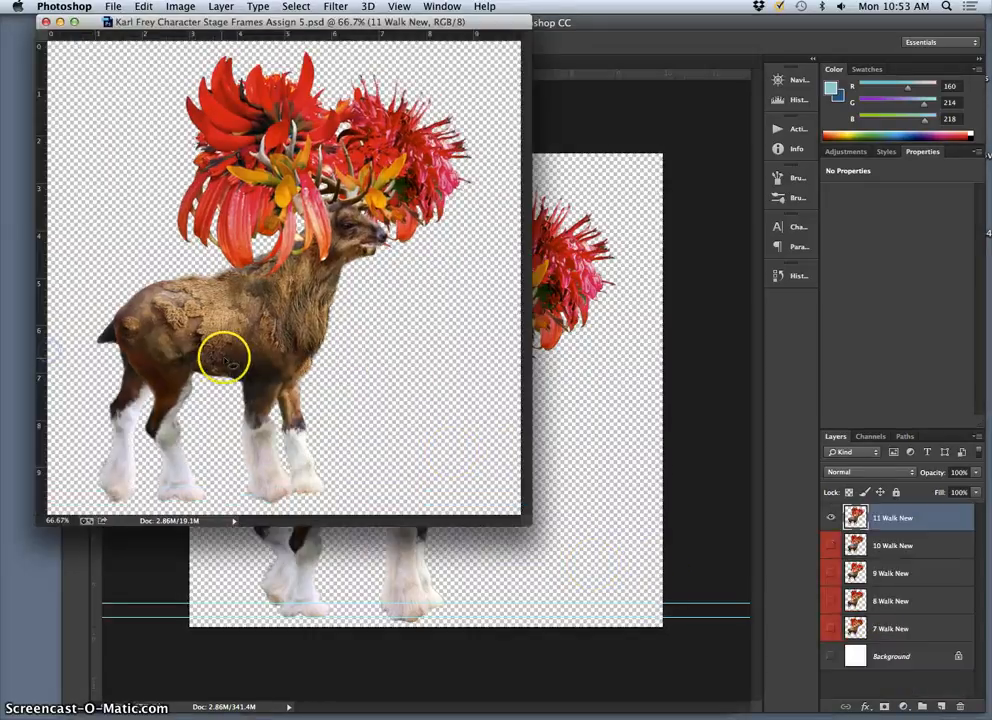
key("super+v")
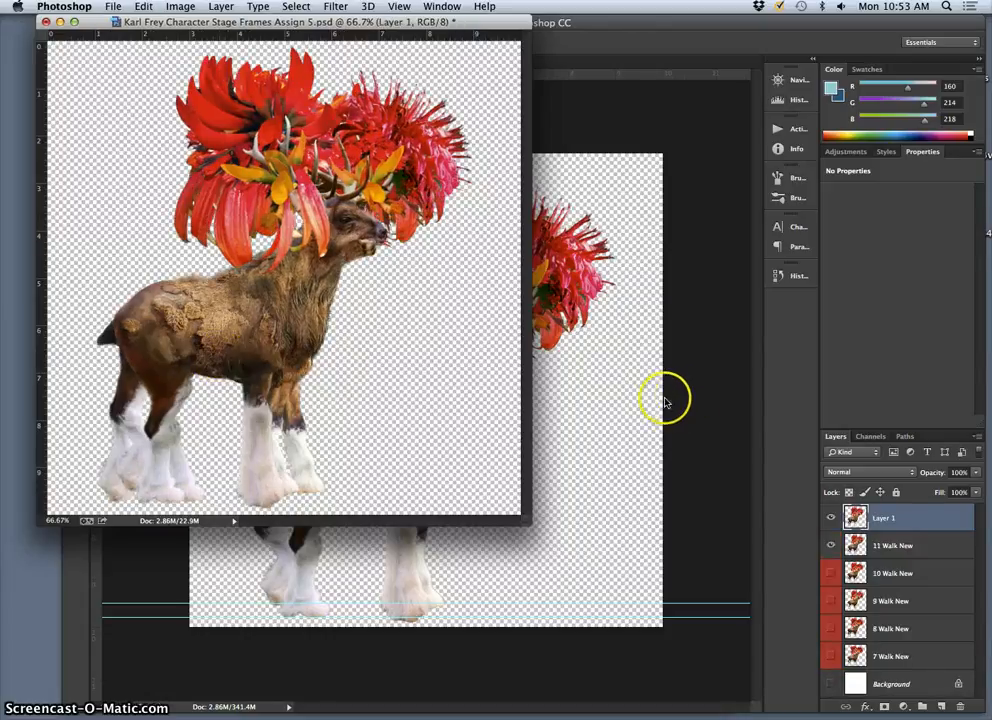
left_click(680, 430)
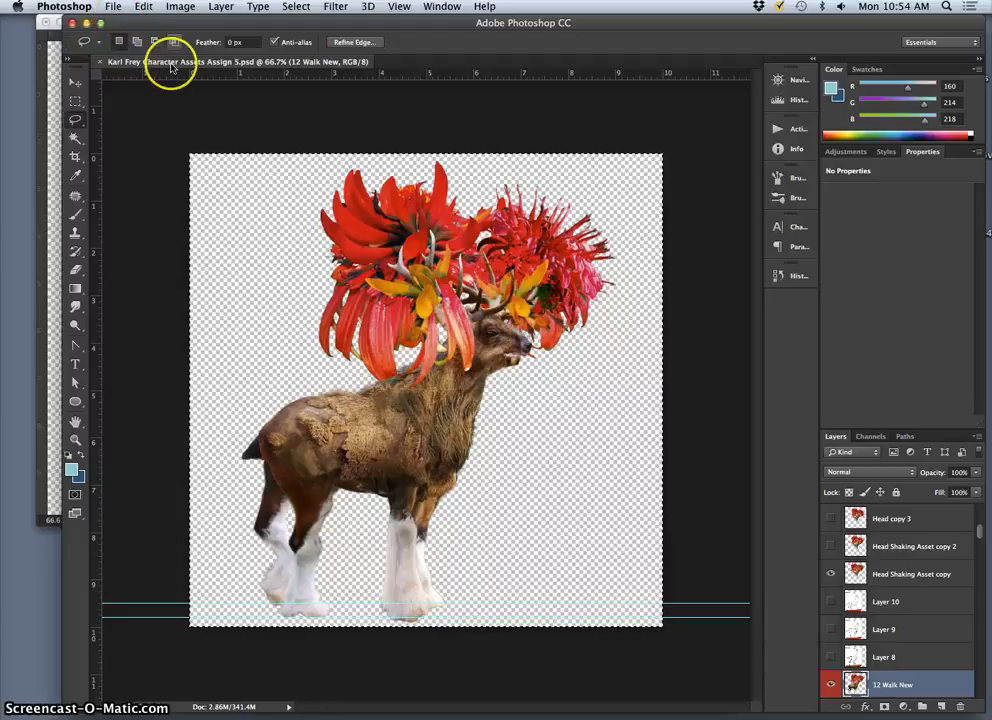
left_click(55, 105)
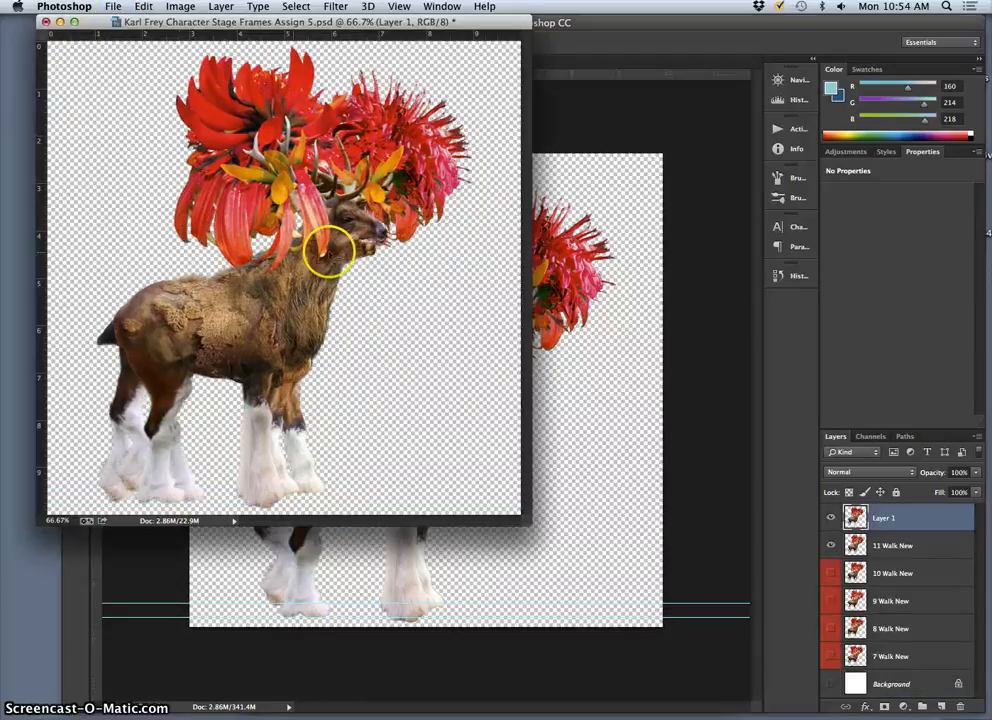
Rename the pasted layer as 12 Walk New and enlarge the stage frames document window.
double_click(886, 518)
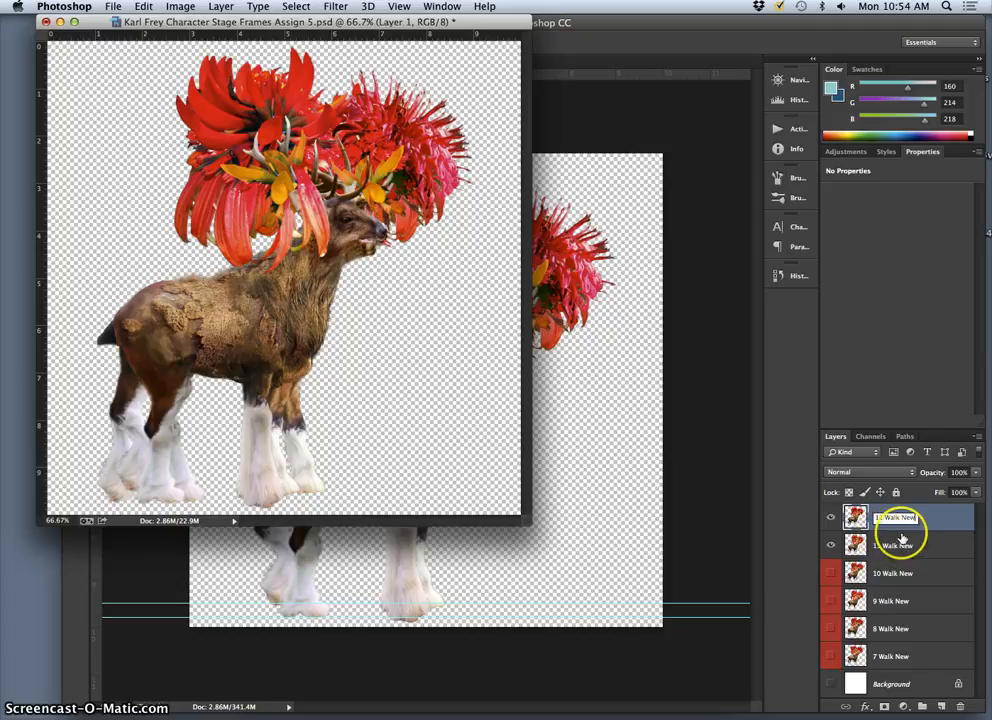
key("Return")
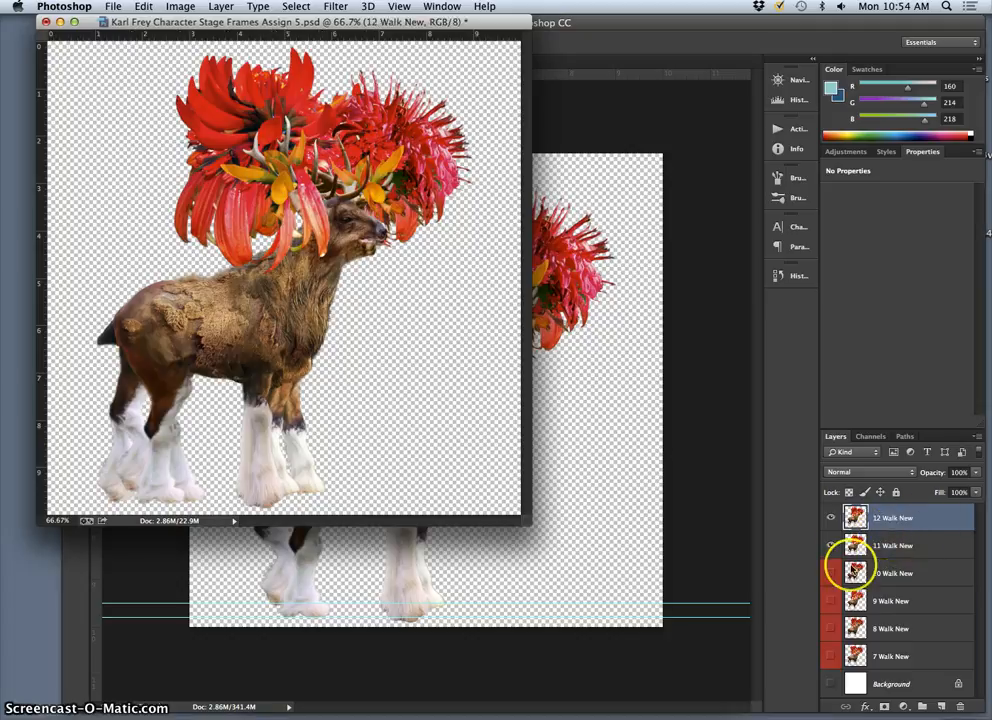
left_click_drag(526, 518, 737, 603)
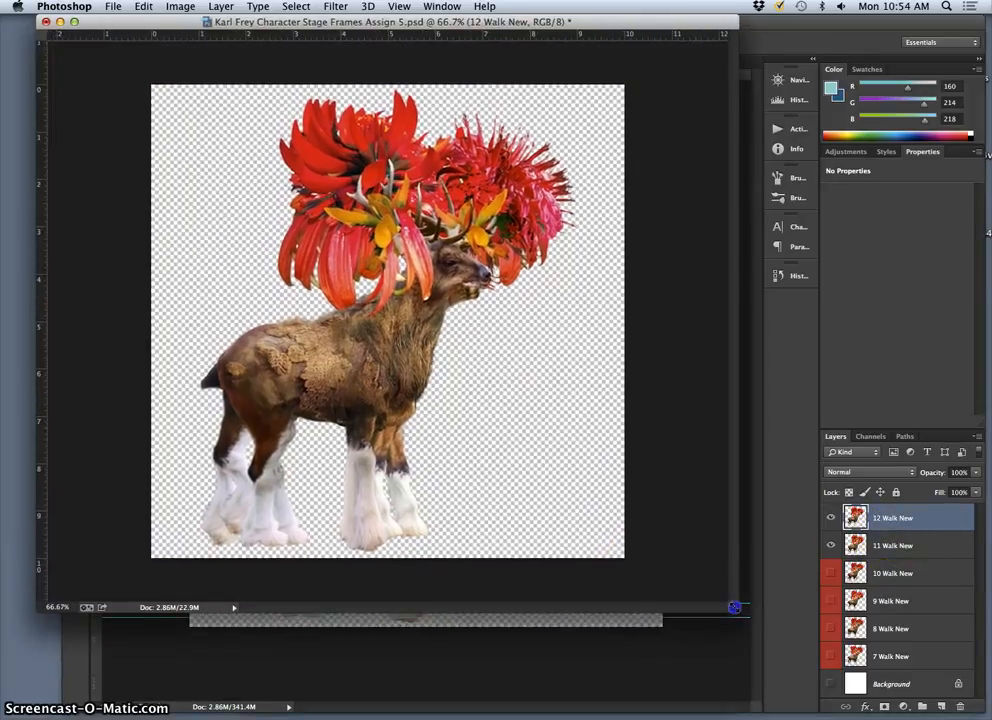
Compare the 11 Walk New and 12 Walk New poses by toggling their visibility, leaving only 12 Walk New shown.
left_click(831, 547)
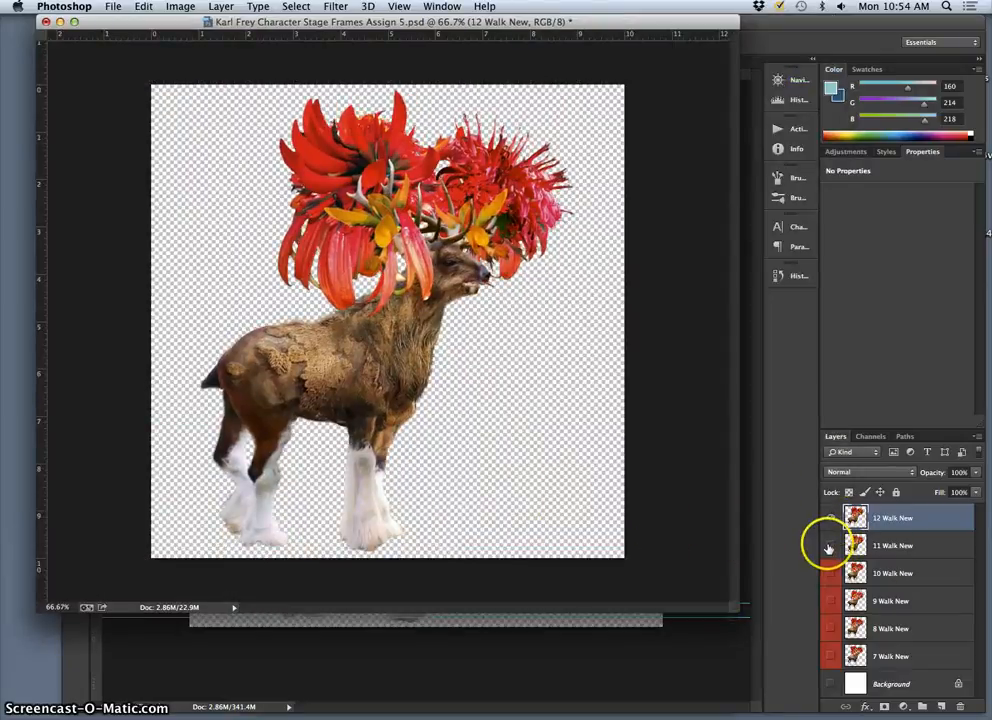
left_click(831, 518)
left_click(832, 547)
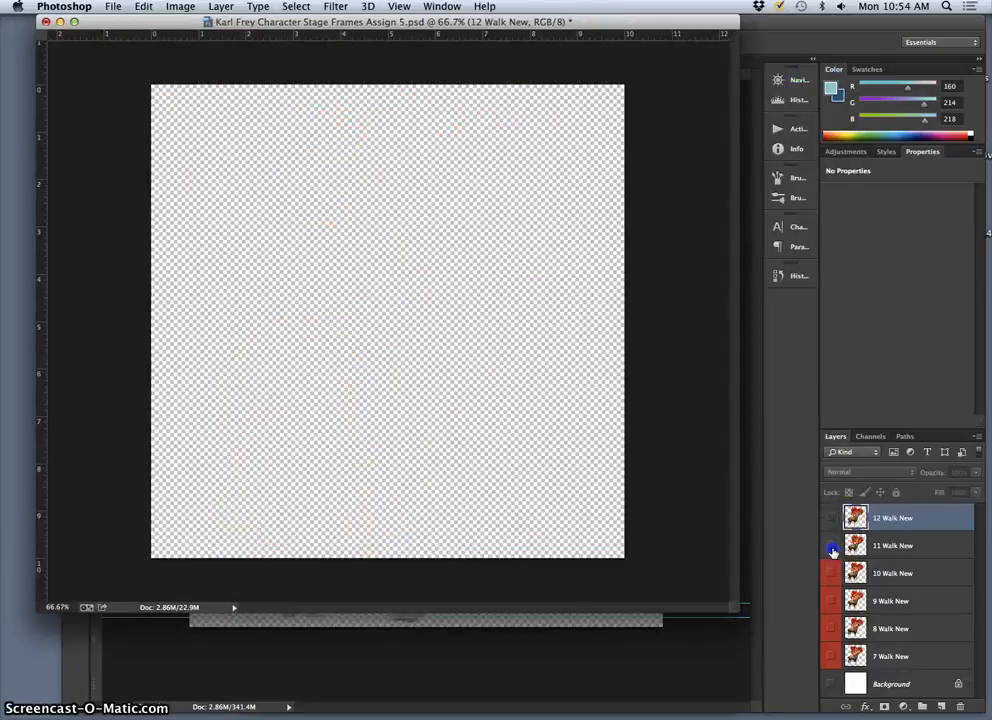
left_click(832, 548)
left_click(831, 521)
left_click(831, 545)
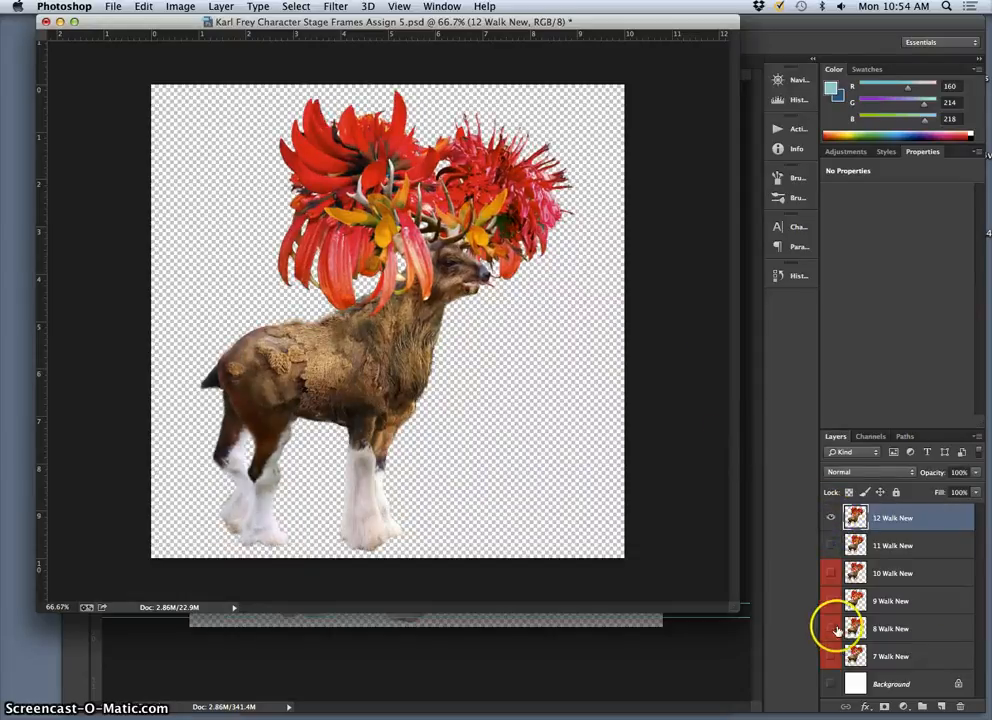
Show the Timeline and make animation frames from the document's layers.
left_click(445, 8)
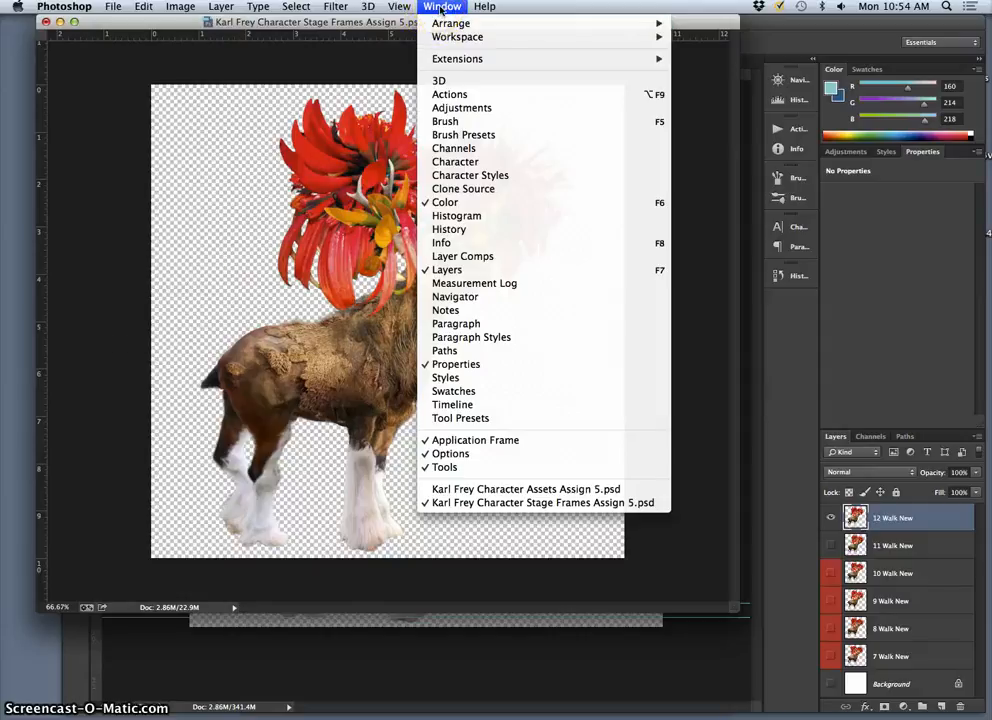
left_click(489, 405)
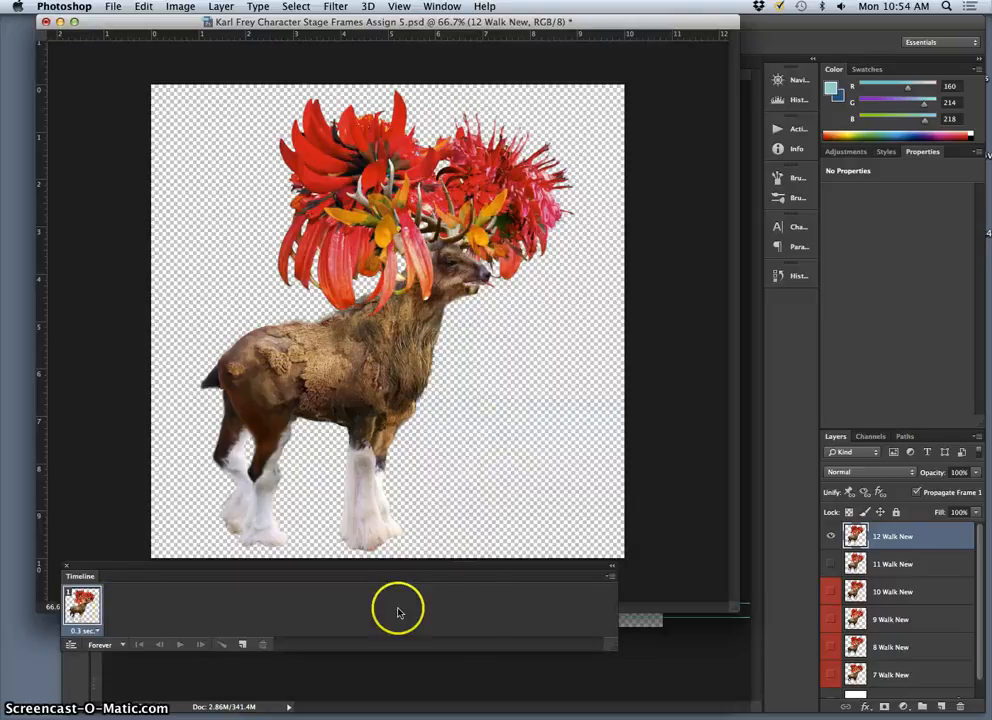
left_click(611, 577)
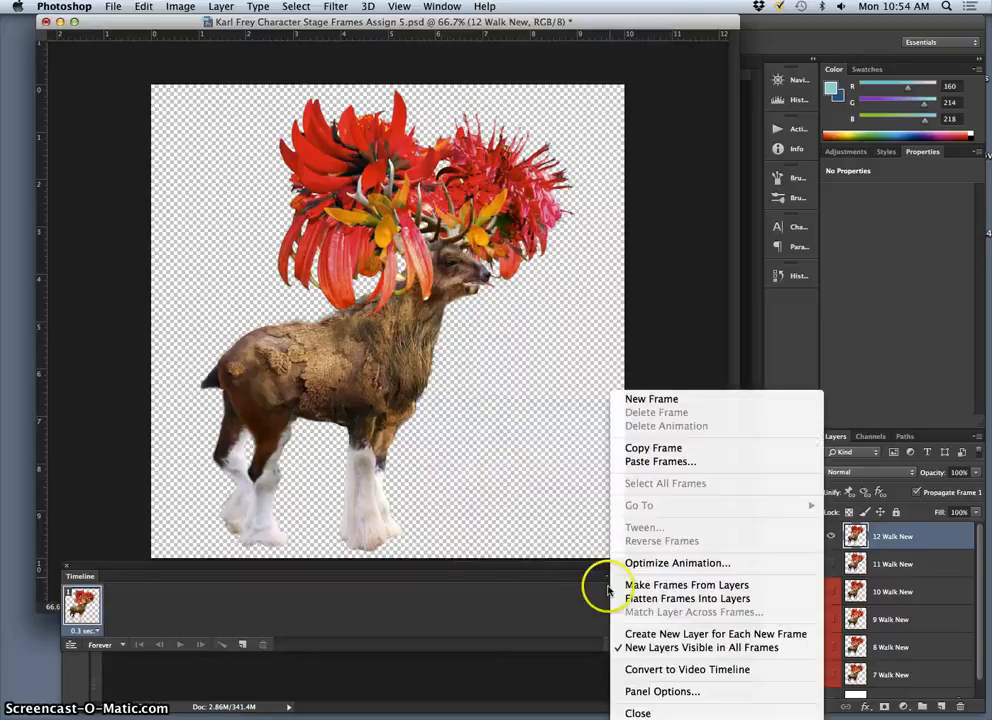
left_click(578, 583)
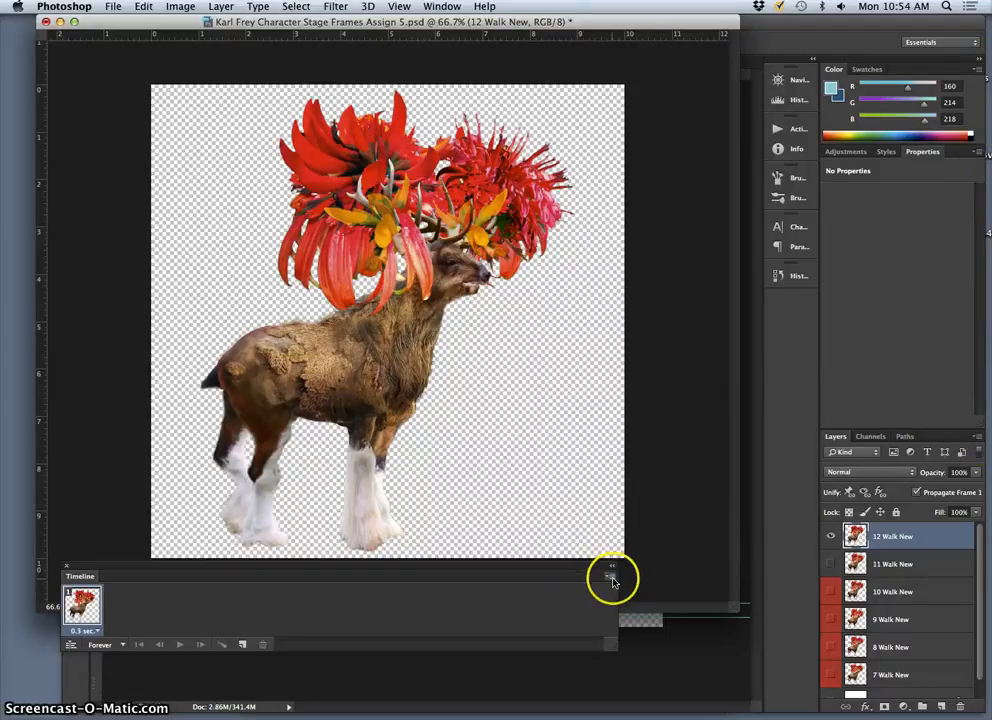
left_click(610, 578)
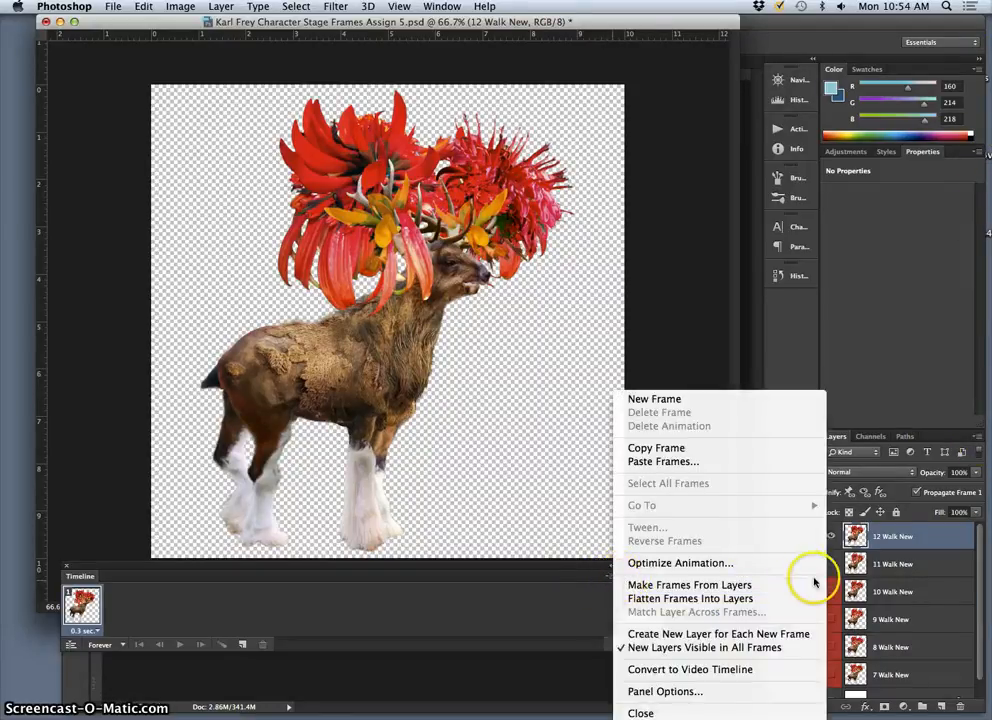
left_click(722, 593)
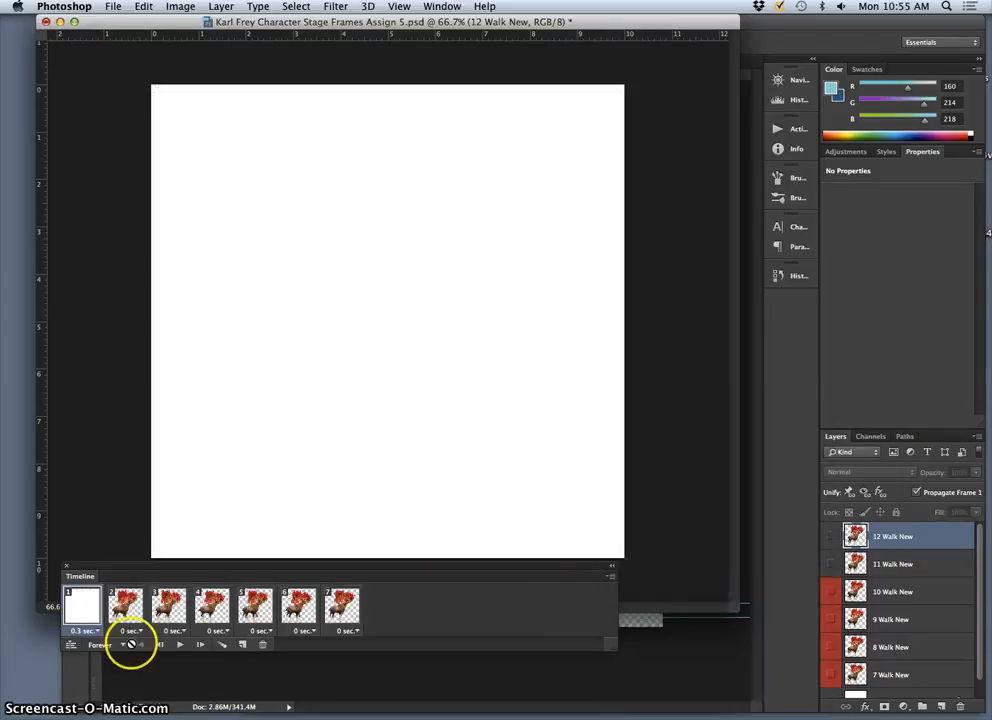
Delete the blank white first frame and set the delay of all six walk frames to 0.3 seconds.
left_click_drag(84, 598, 262, 645)
left_click(70, 612)
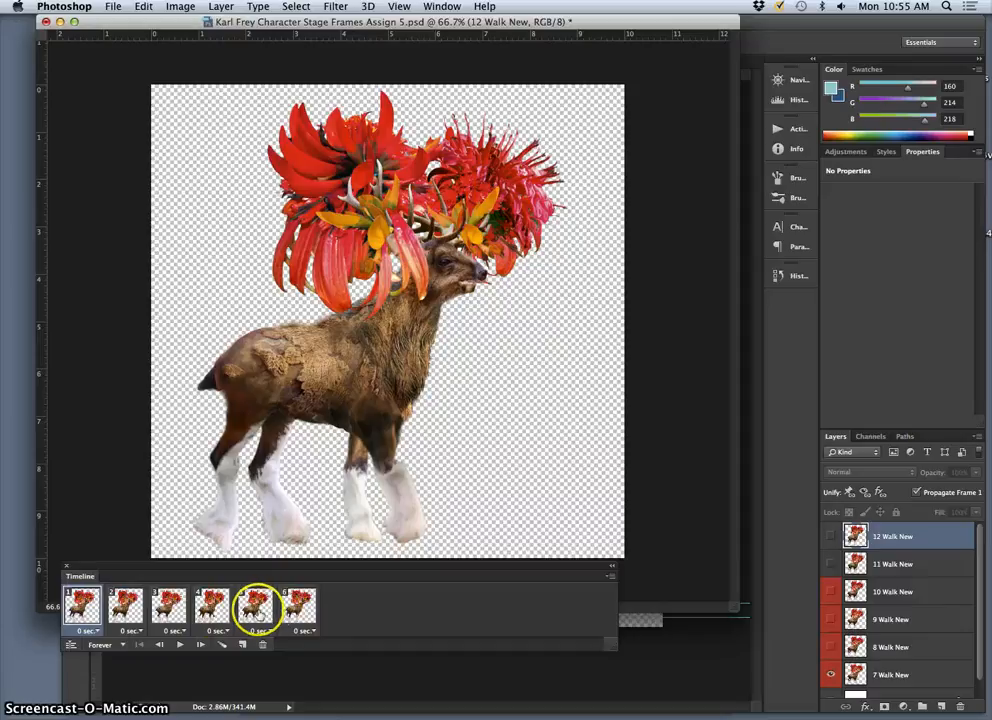
left_click(299, 605, "shift")
left_click(303, 631)
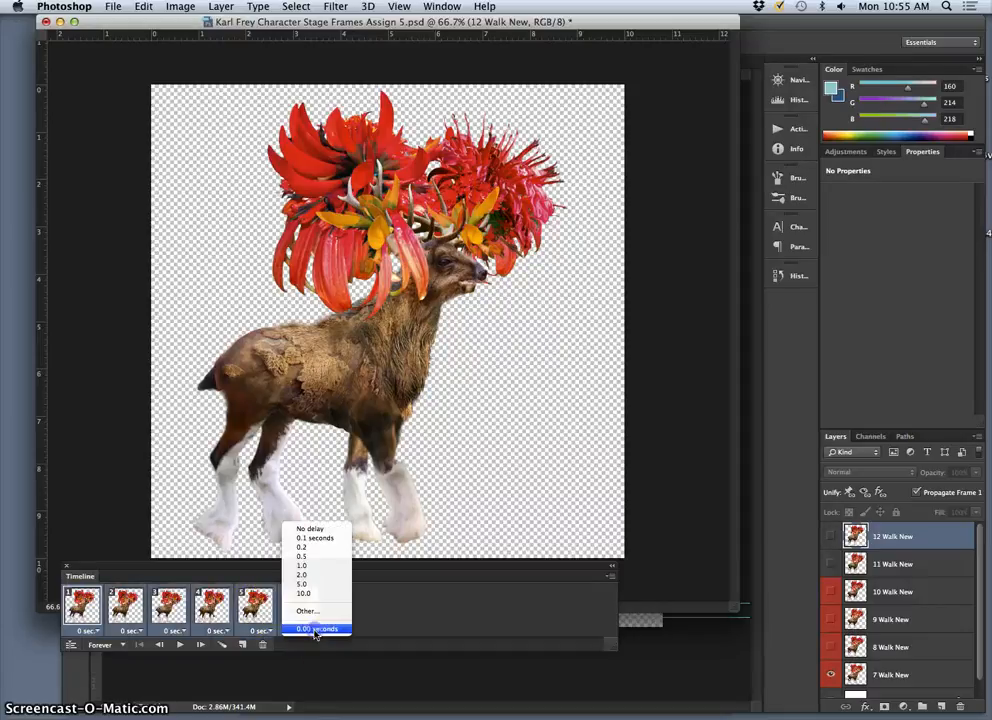
left_click(312, 612)
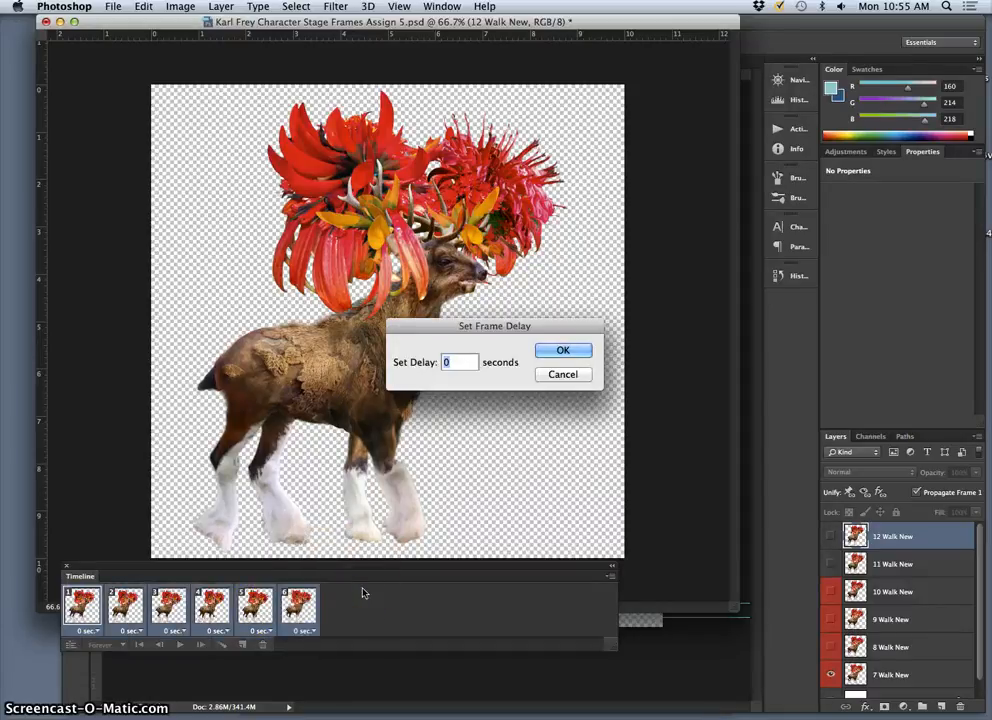
left_click(563, 350)
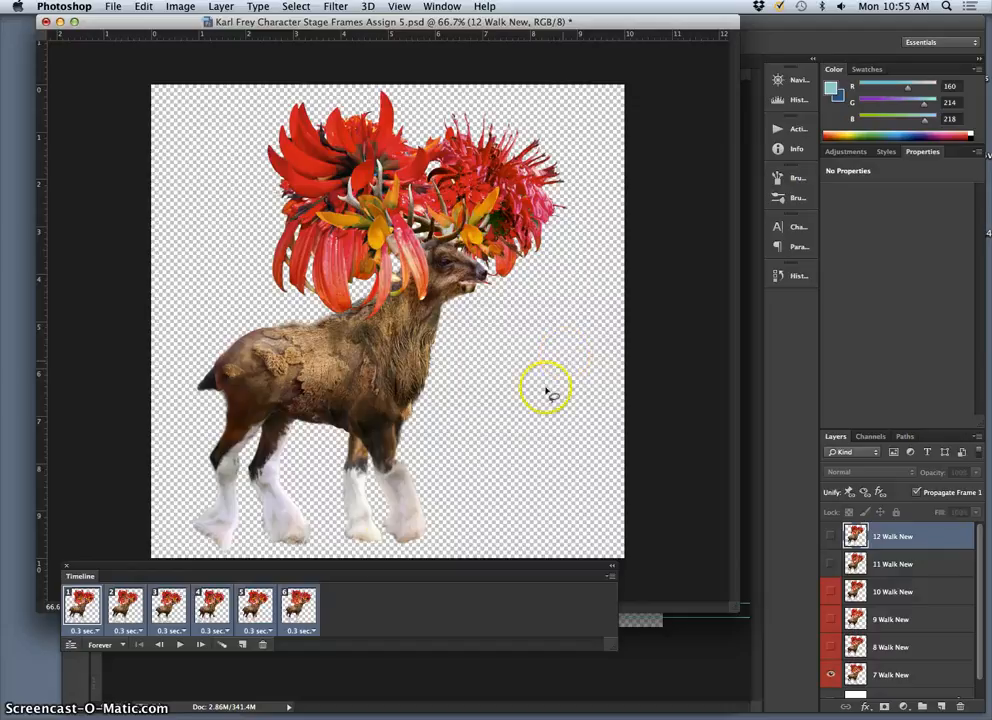
Play the six-frame walk animation and stop it.
left_click(181, 646)
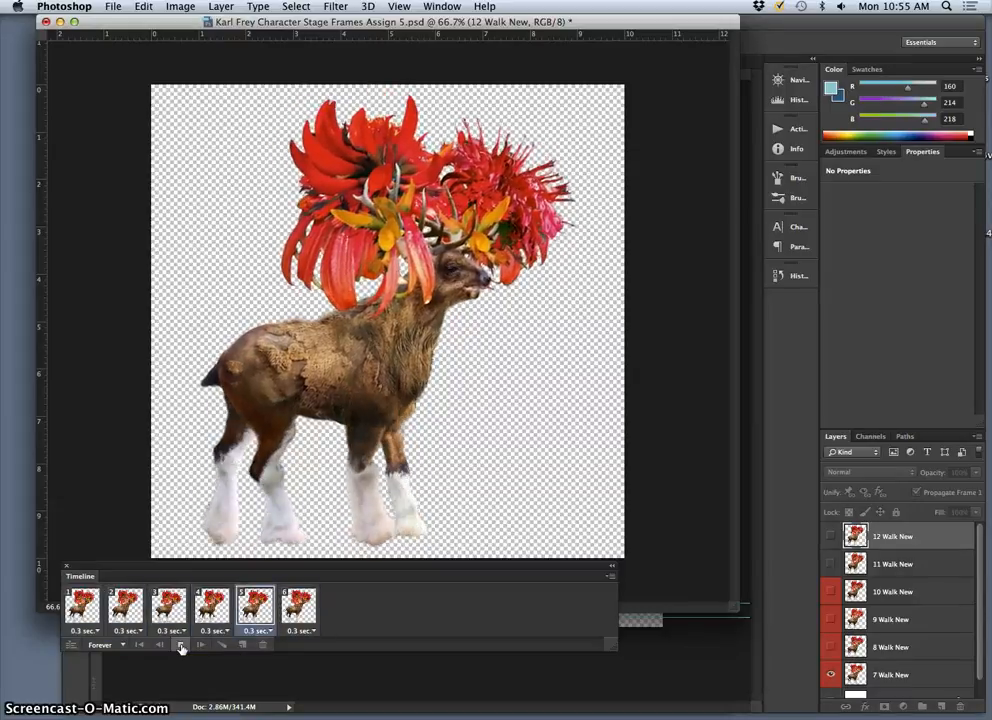
left_click(181, 647)
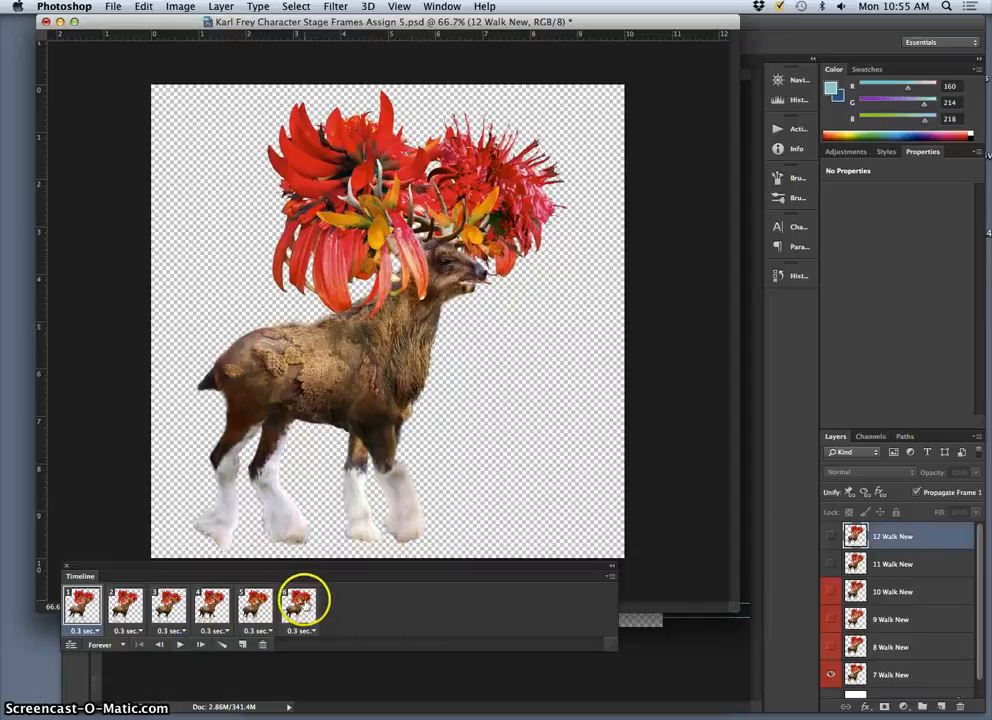
Copy all six frames, paste them with Paste After Selection, and reverse the order of the pasted frames.
left_click(299, 603, "shift")
left_click(611, 578)
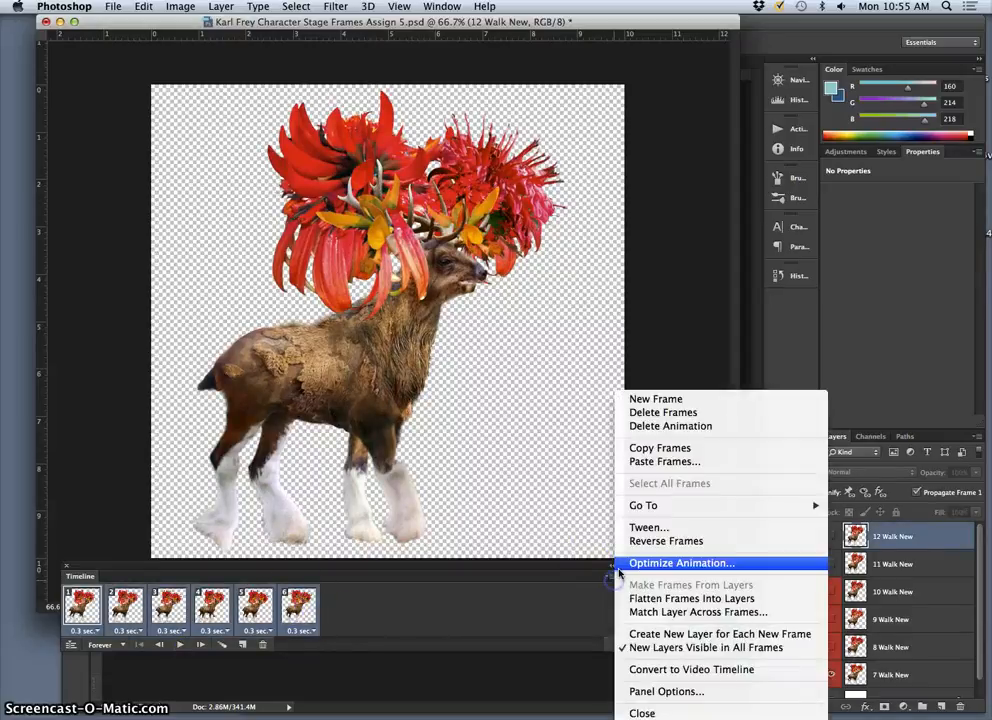
left_click(660, 449)
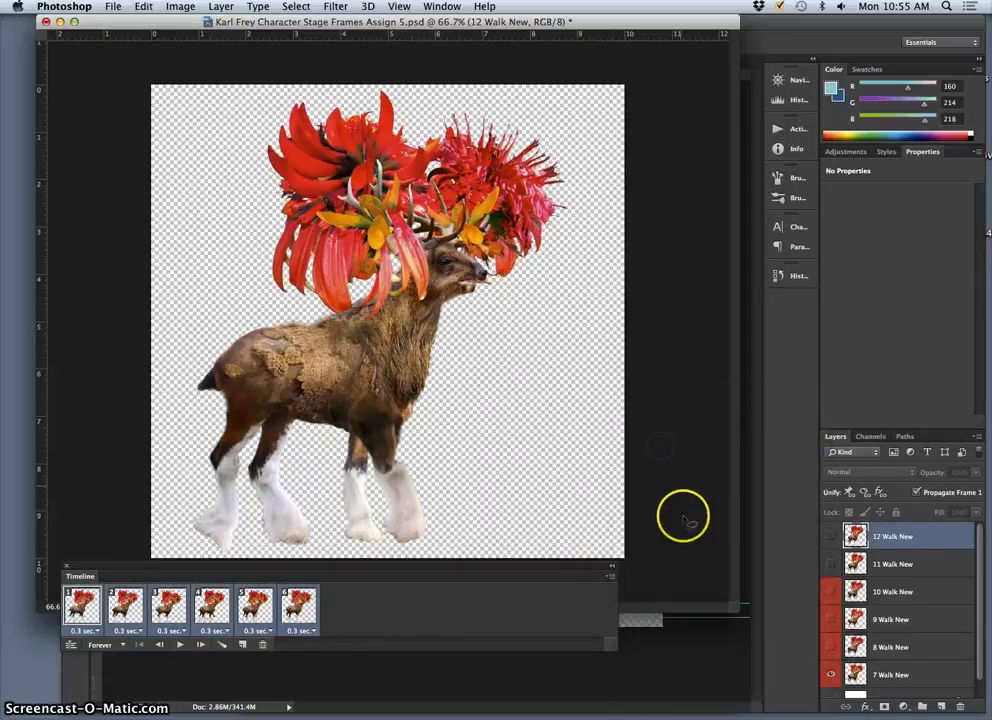
left_click(612, 578)
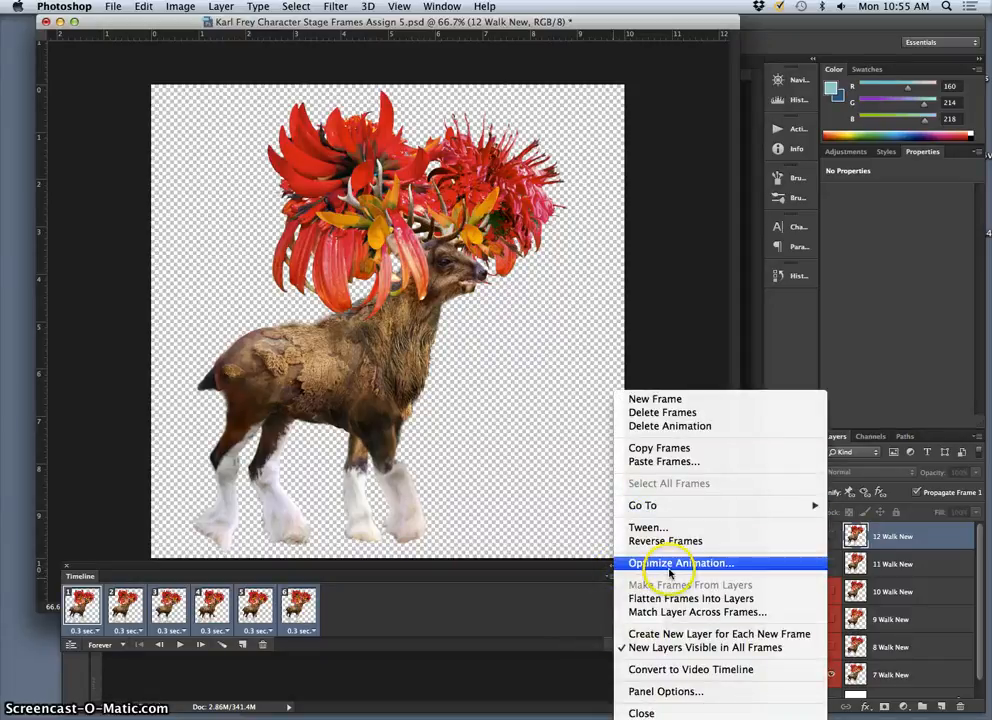
left_click(632, 461)
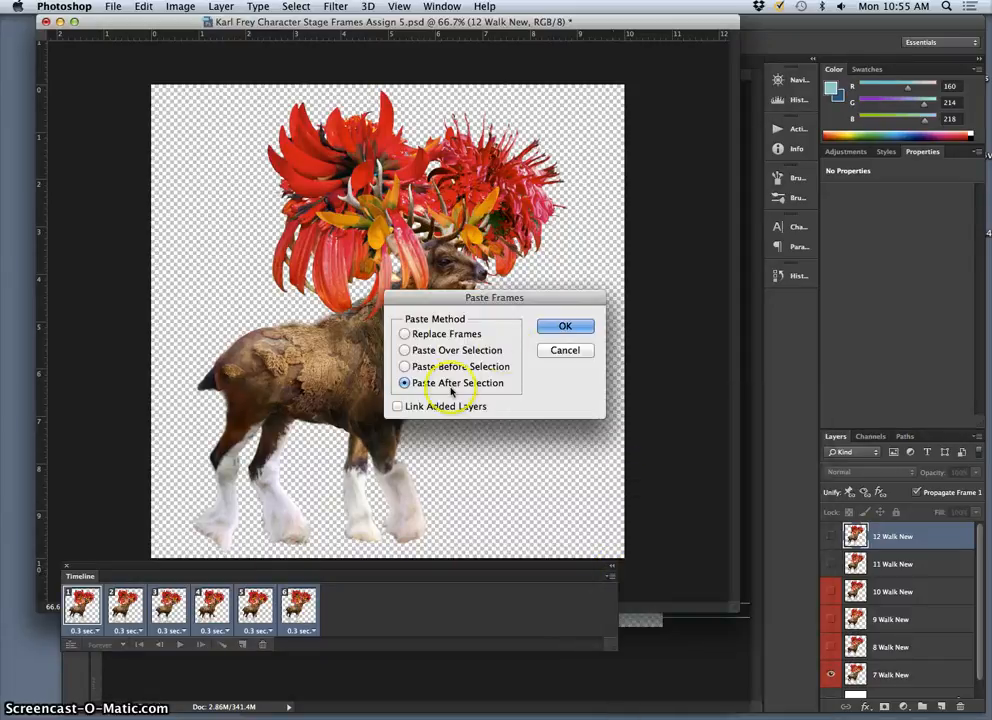
left_click(565, 326)
left_click(610, 576)
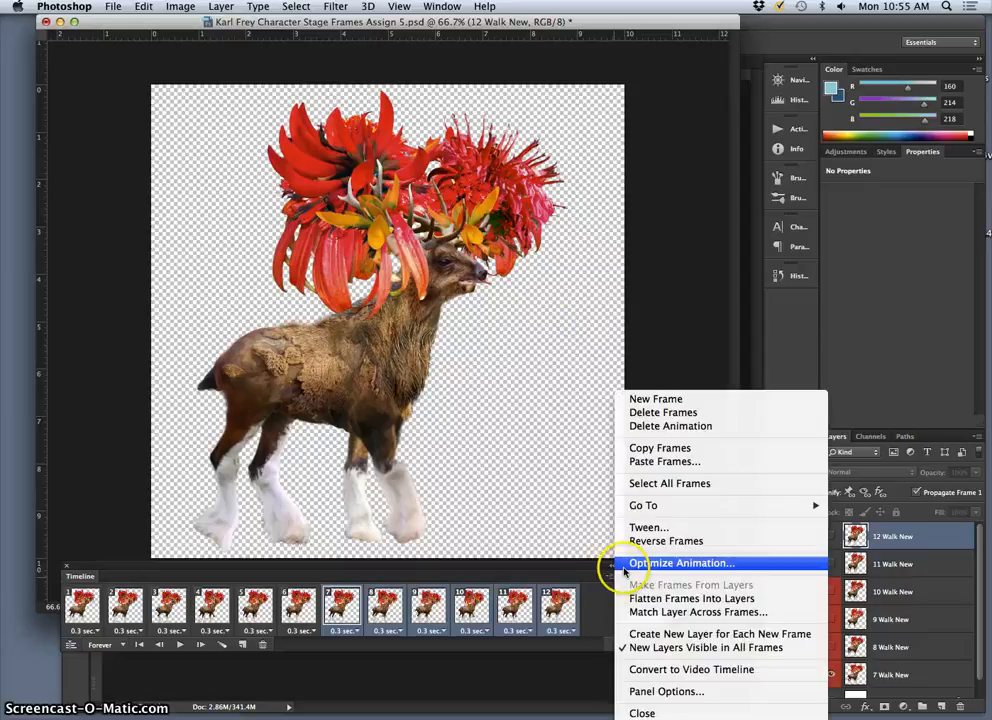
left_click(660, 540)
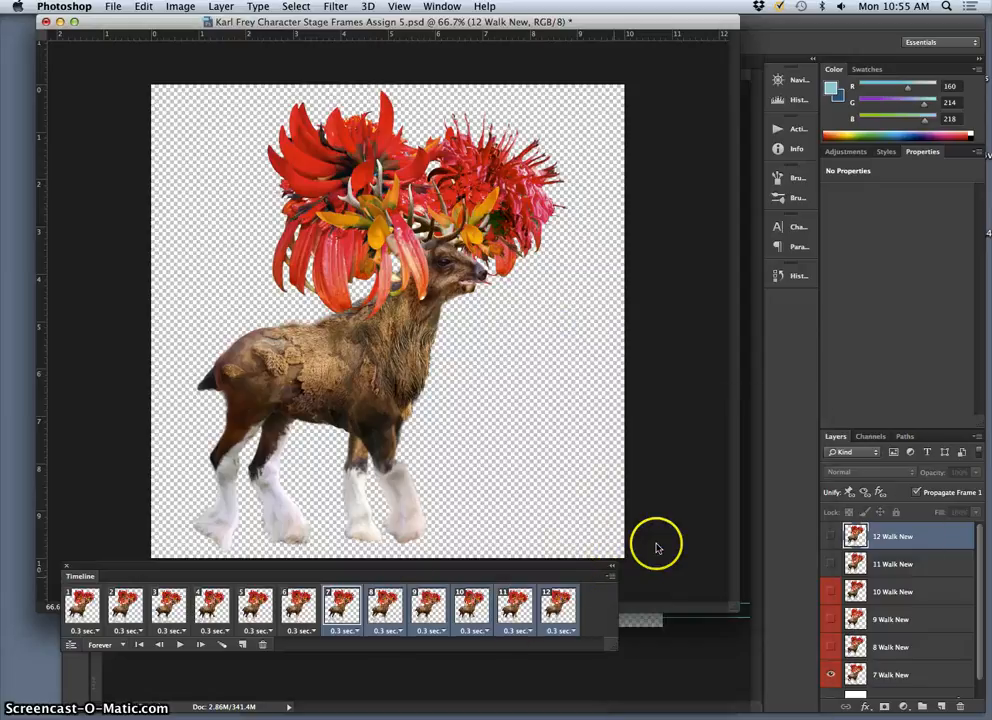
Compare frames 6 and 7 and delete frame 7, the duplicate of frame 6.
left_click(303, 610)
left_click(306, 619)
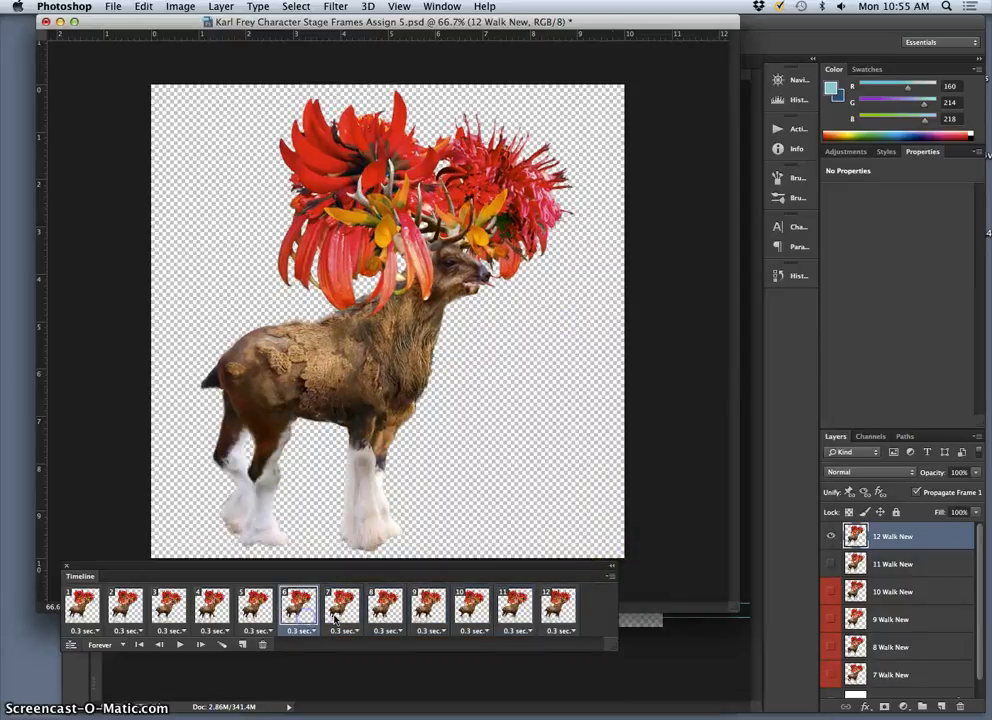
left_click(332, 617)
left_click(306, 617)
left_click(333, 618)
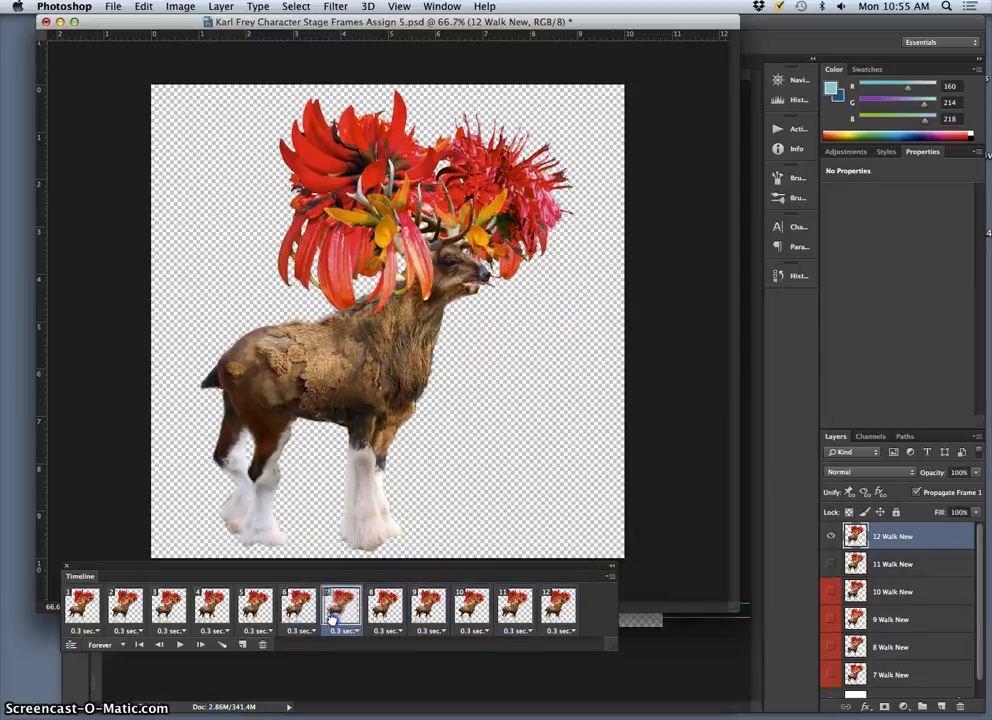
left_click(262, 644)
Compare the first and last frames and delete frame 11, the duplicate of frame 1.
left_click(437, 617)
left_click(516, 606)
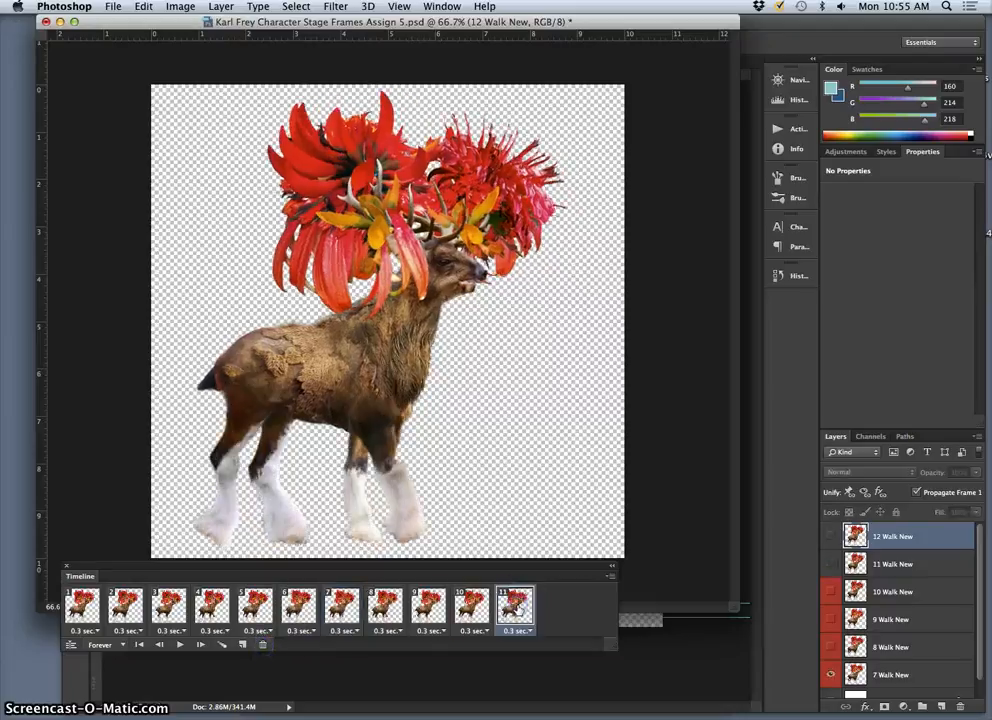
left_click(66, 606)
left_click(507, 615)
left_click_drag(484, 638, 262, 644)
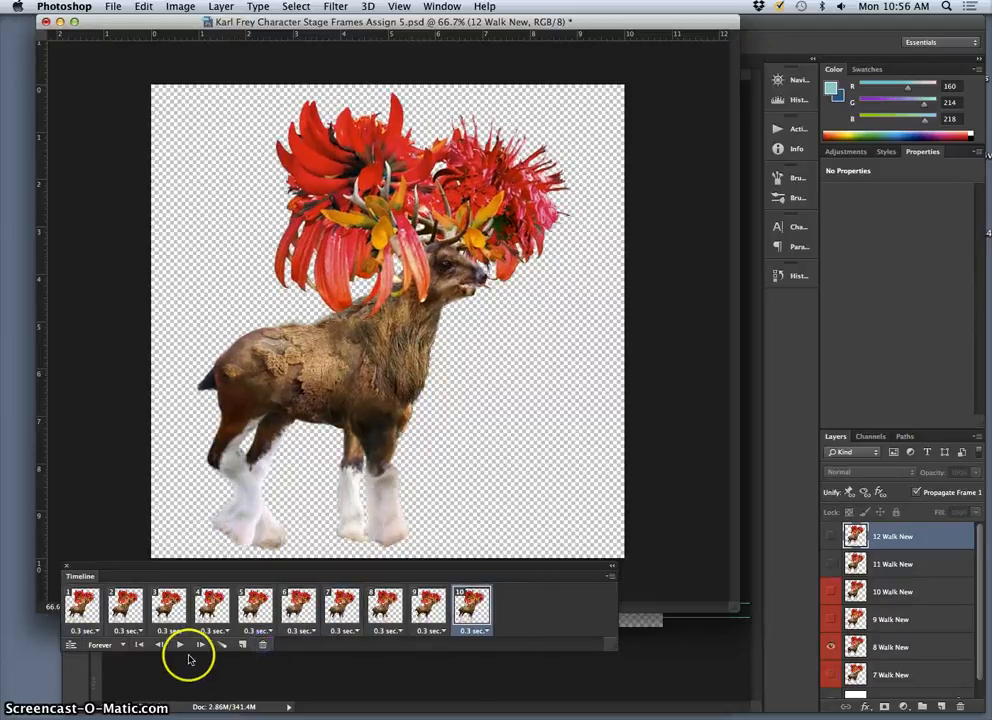
Play the ten-frame walk animation, stop it, and examine the poses from frame 1 through frame 7 one at a time.
left_click(181, 646)
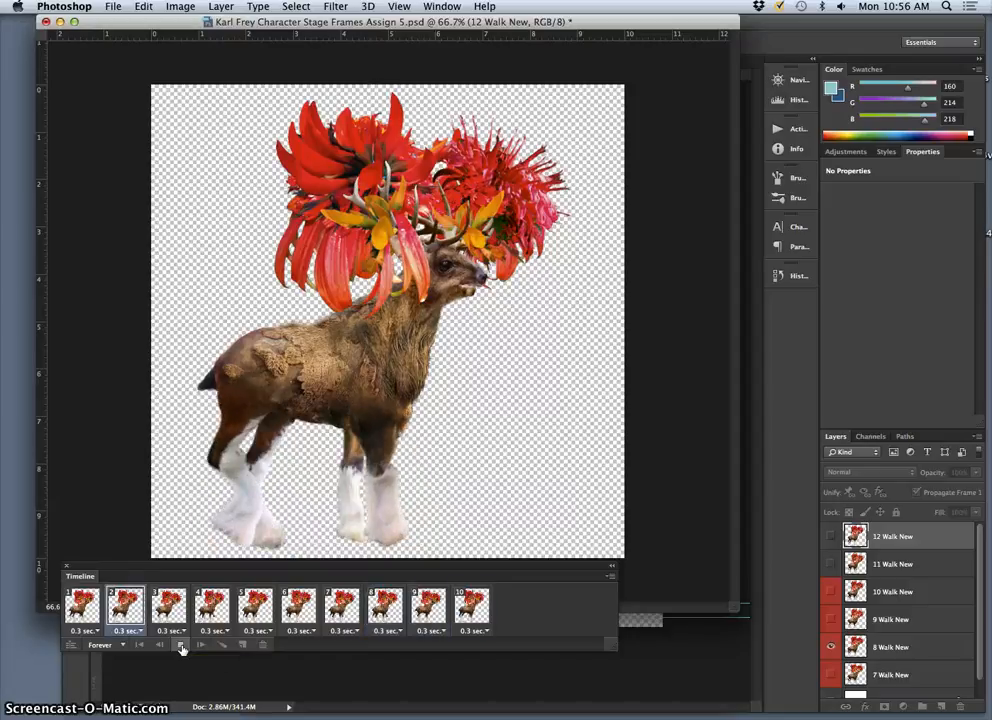
left_click(181, 645)
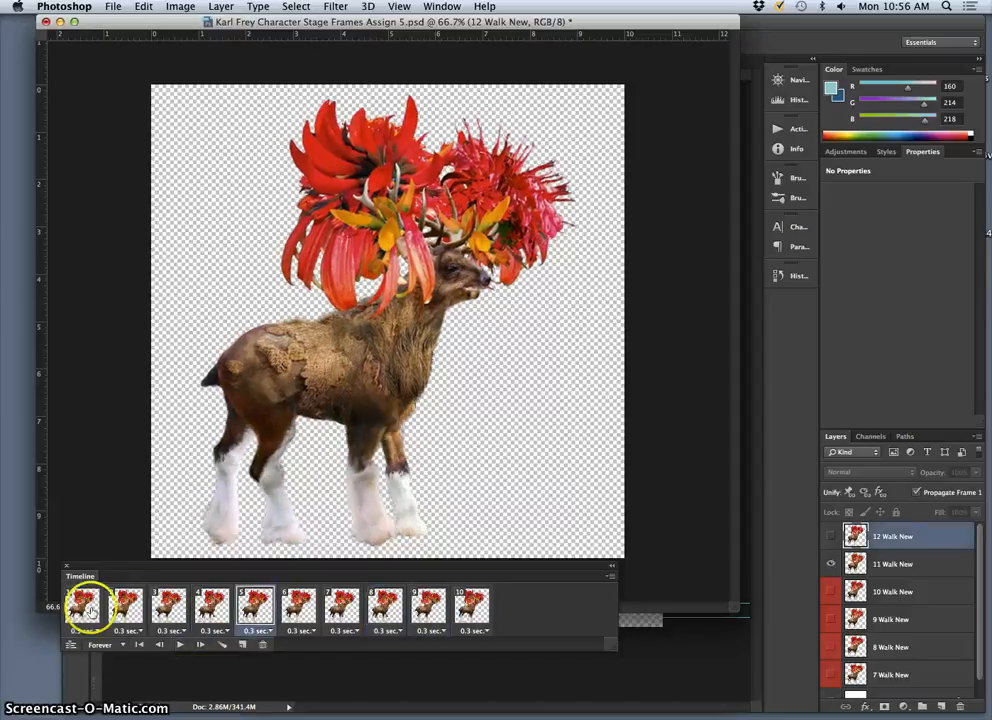
left_click(88, 608)
left_click(201, 646)
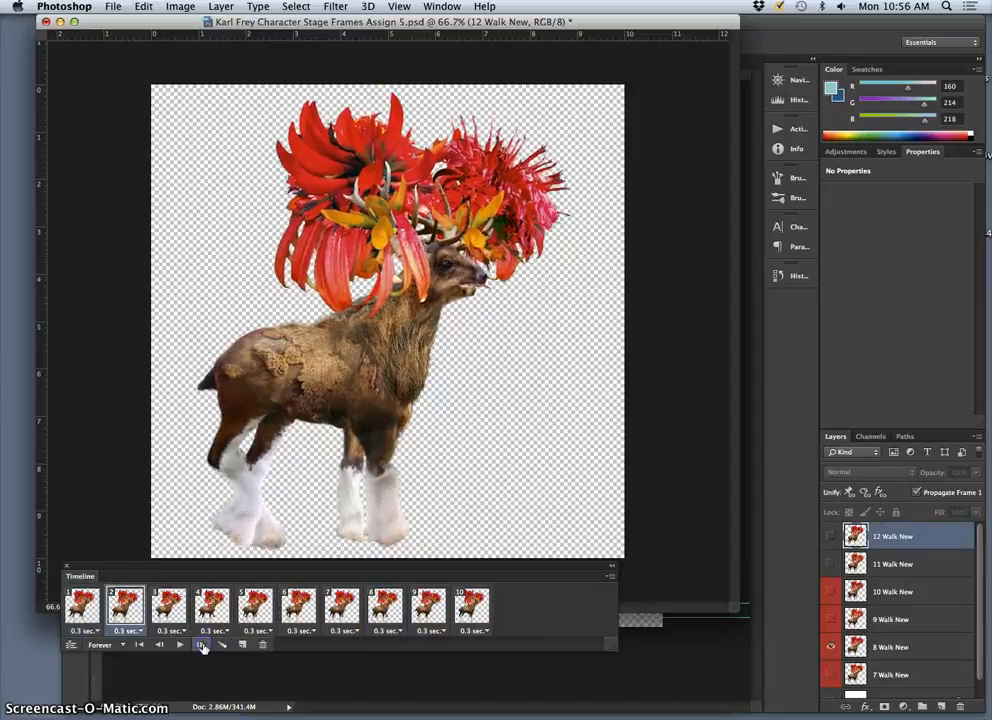
left_click(202, 646)
left_click(202, 645)
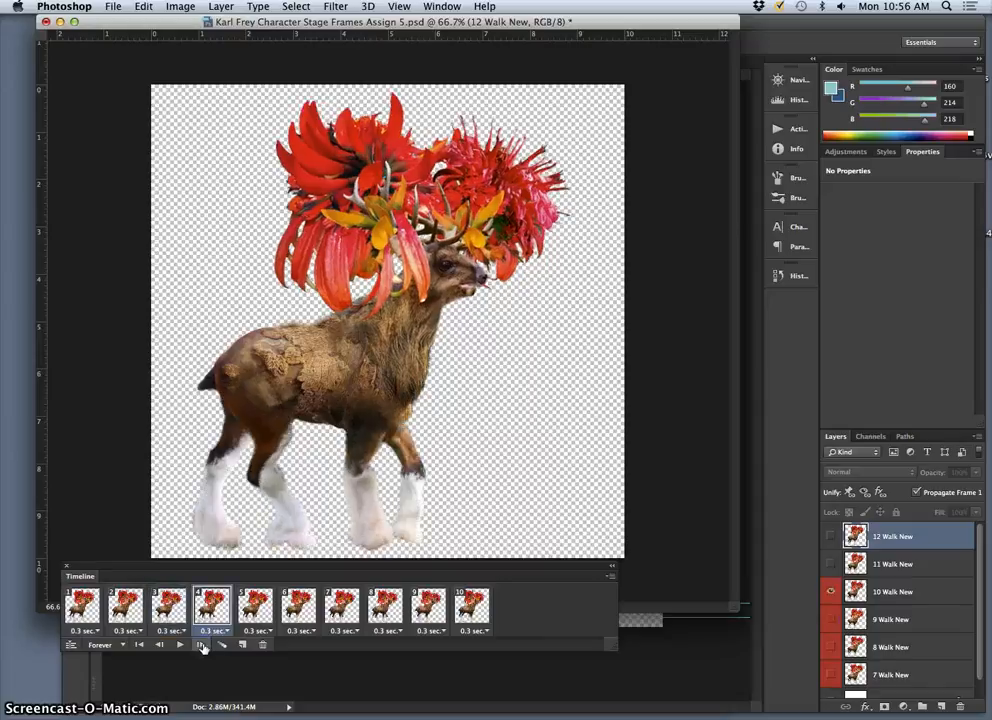
left_click(202, 645)
left_click(202, 646)
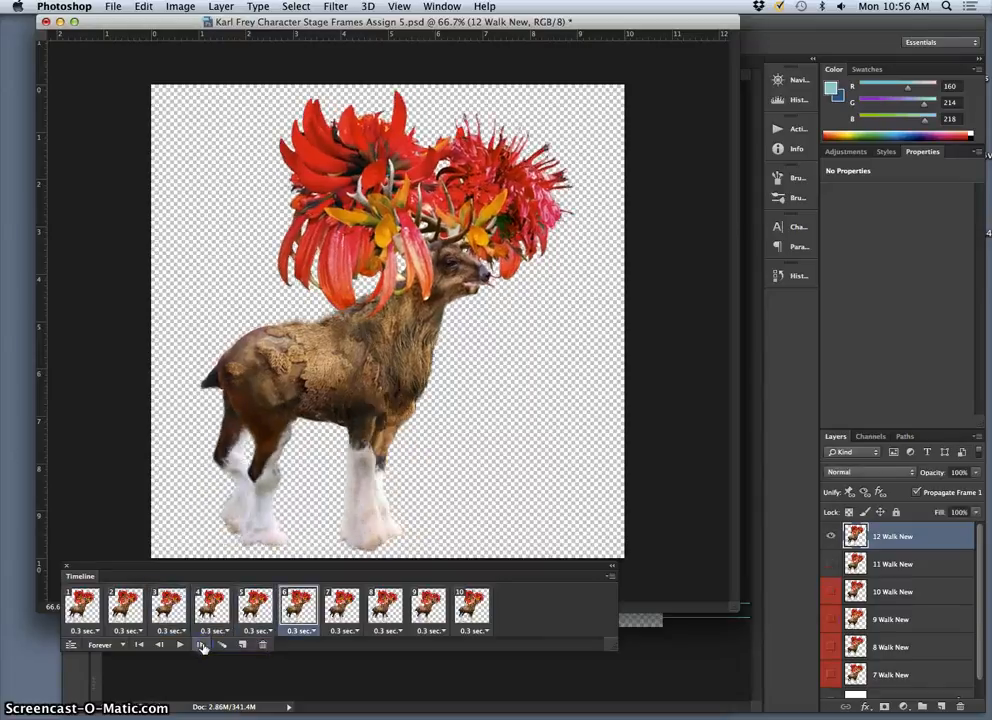
left_click(202, 646)
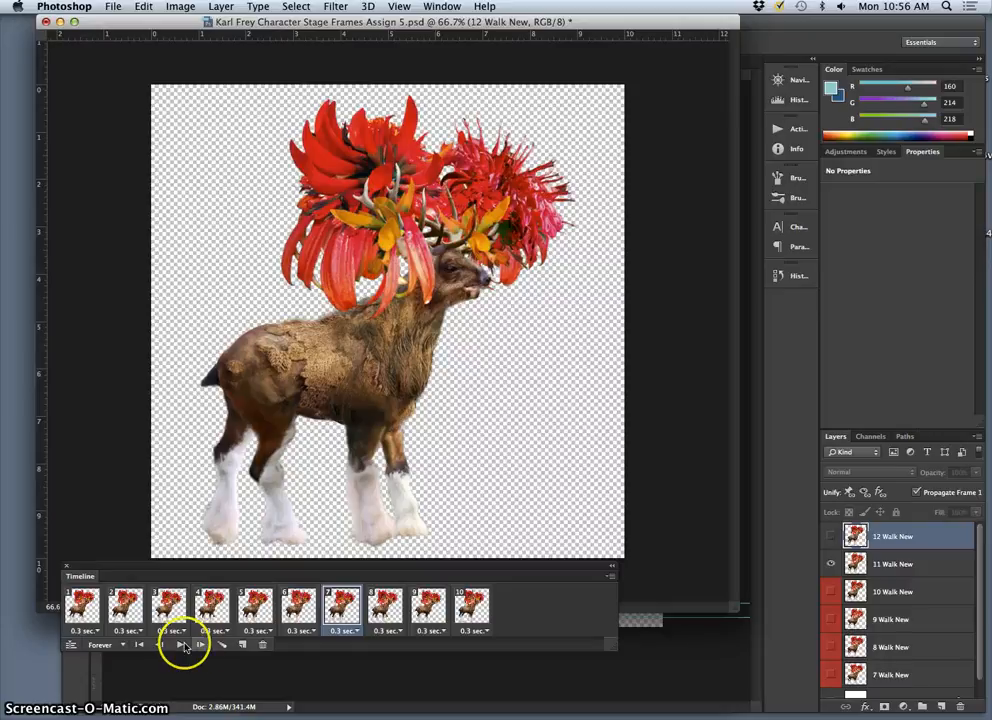
Compare the leg poses in frames 6 through 9 and delete frame 8.
left_click(163, 646)
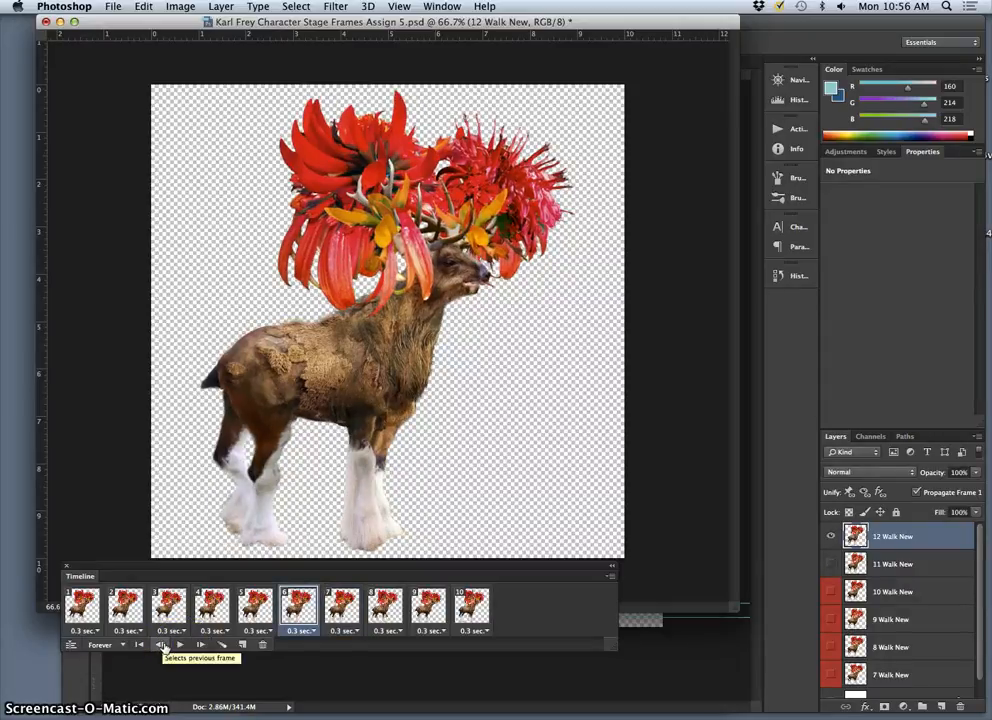
left_click(197, 646)
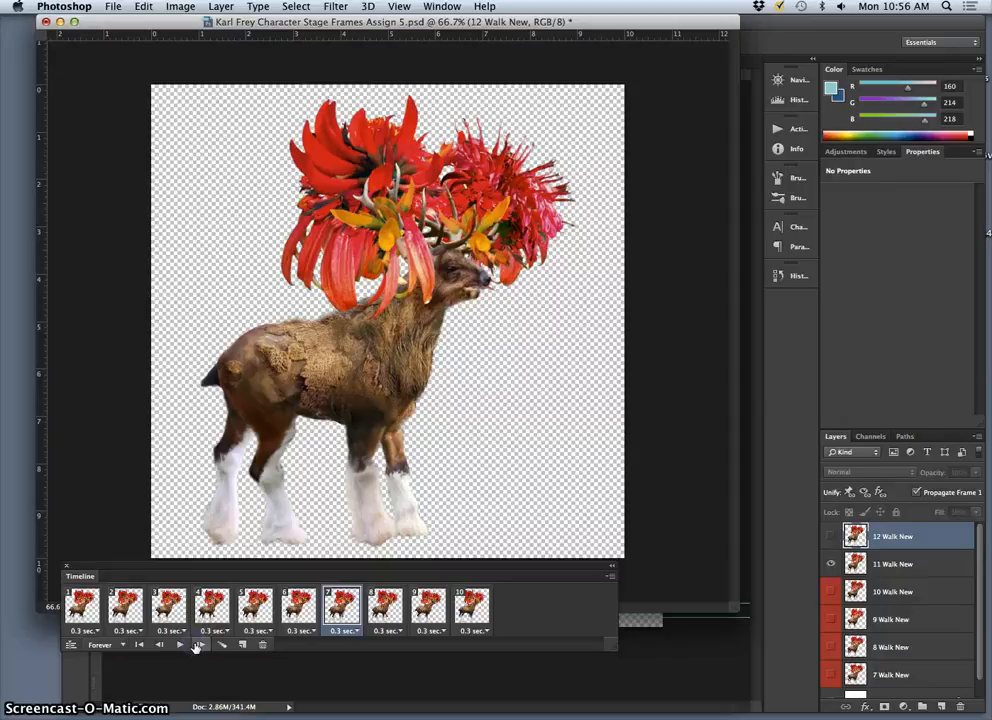
left_click(197, 646)
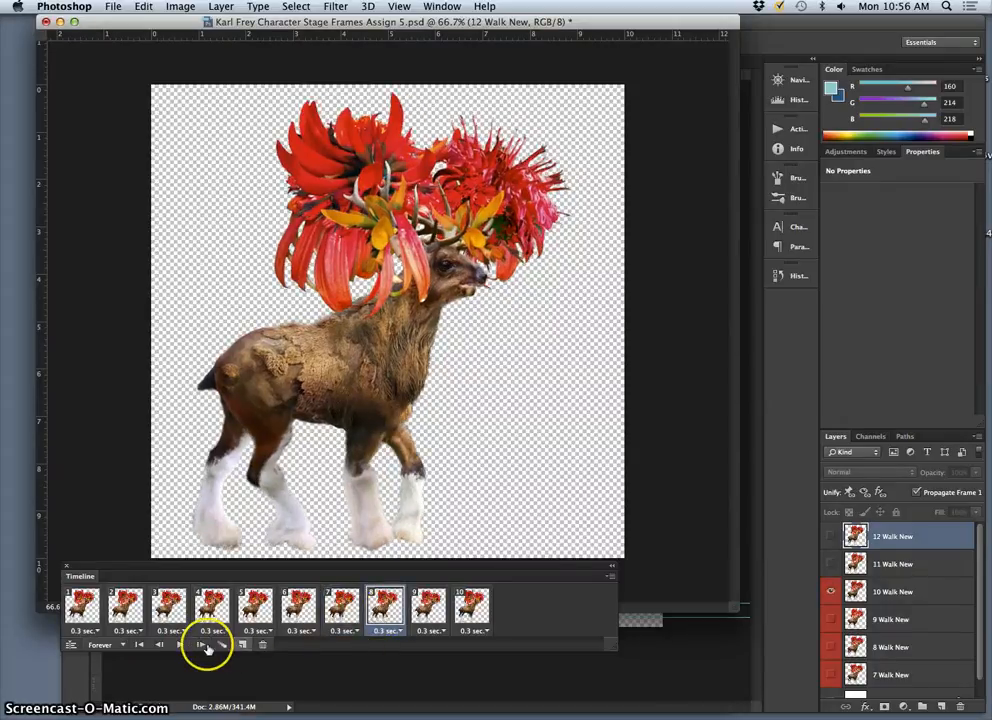
left_click(203, 646)
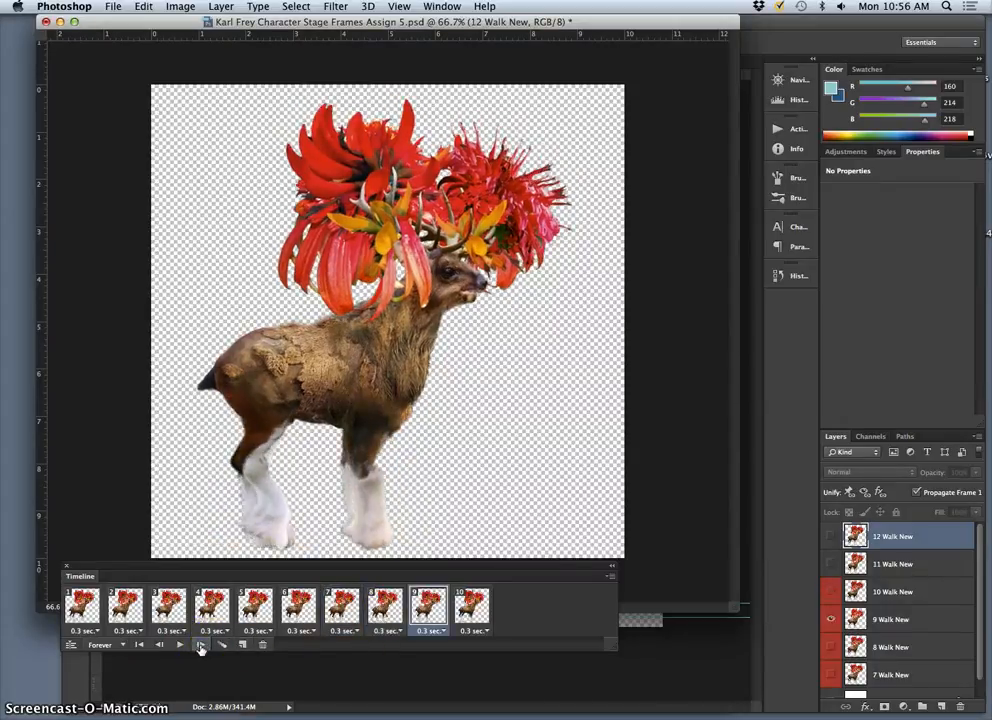
left_click(157, 646)
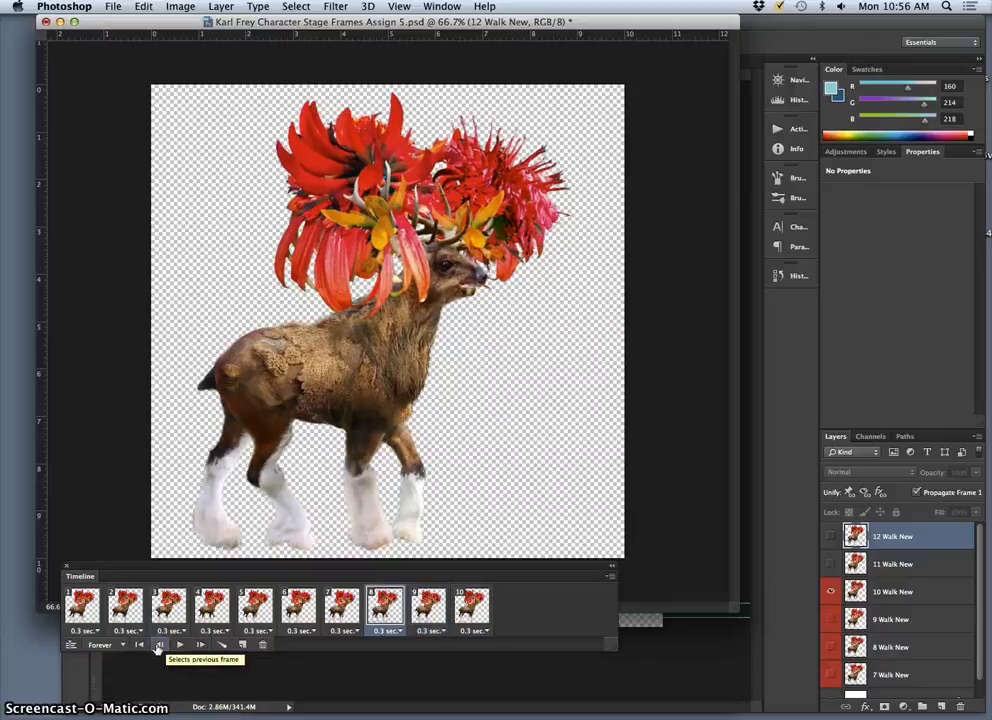
left_click(201, 646)
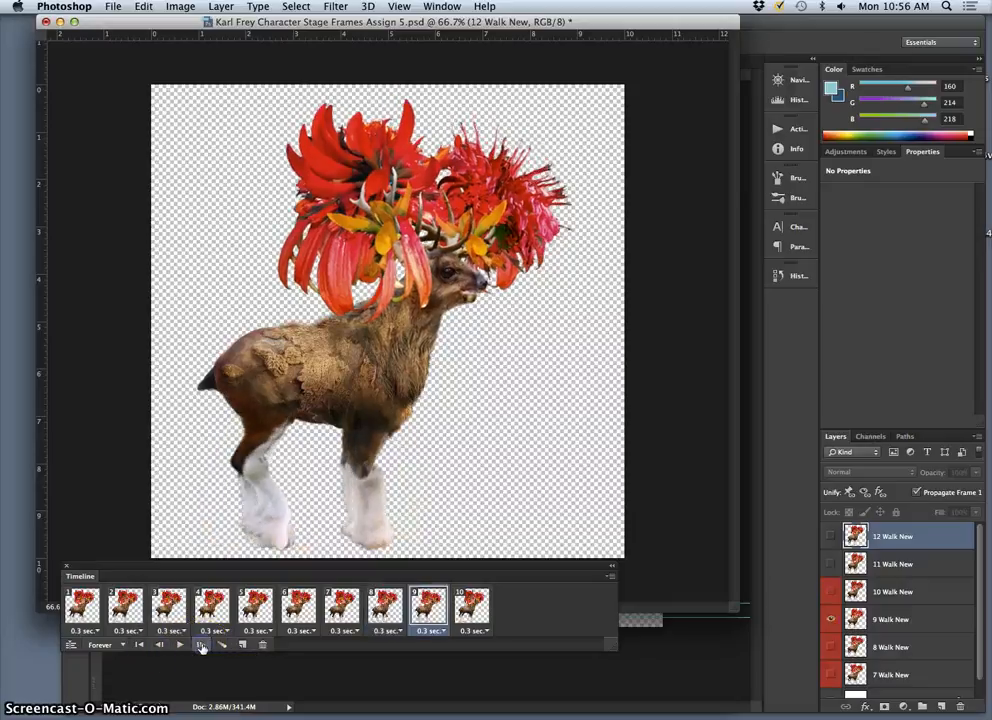
left_click(160, 645)
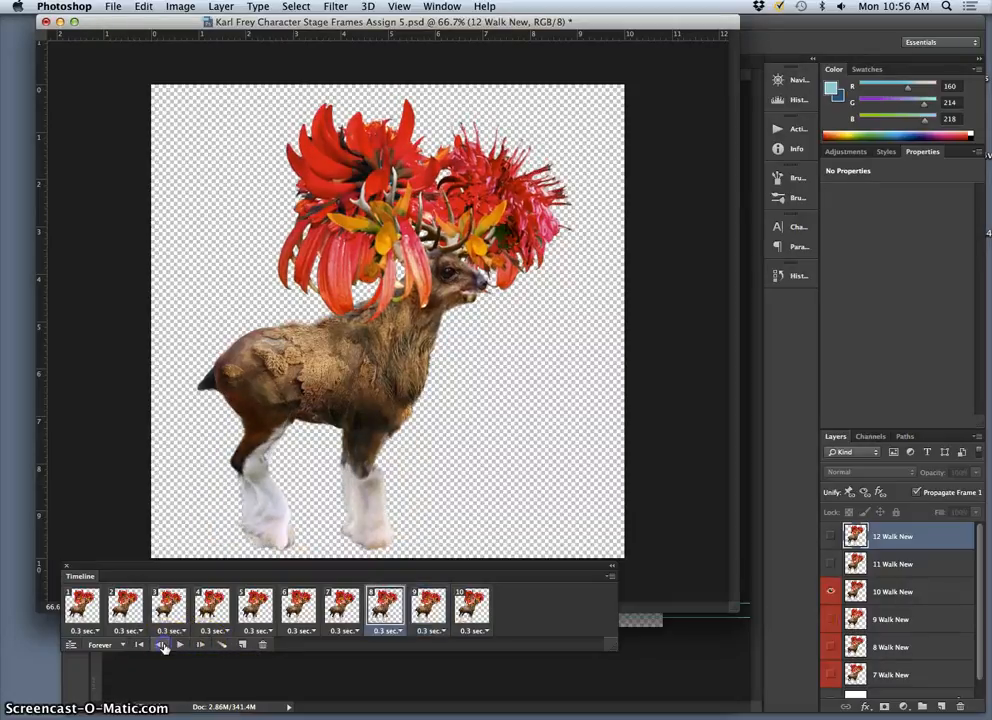
left_click(161, 646)
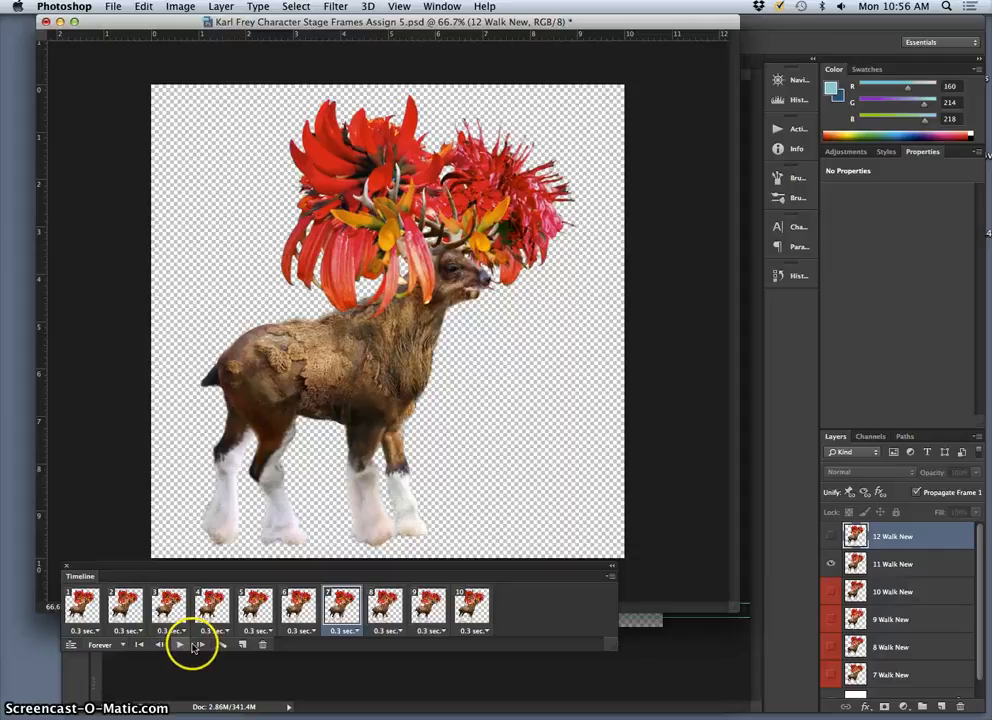
left_click(199, 646)
left_click(199, 646)
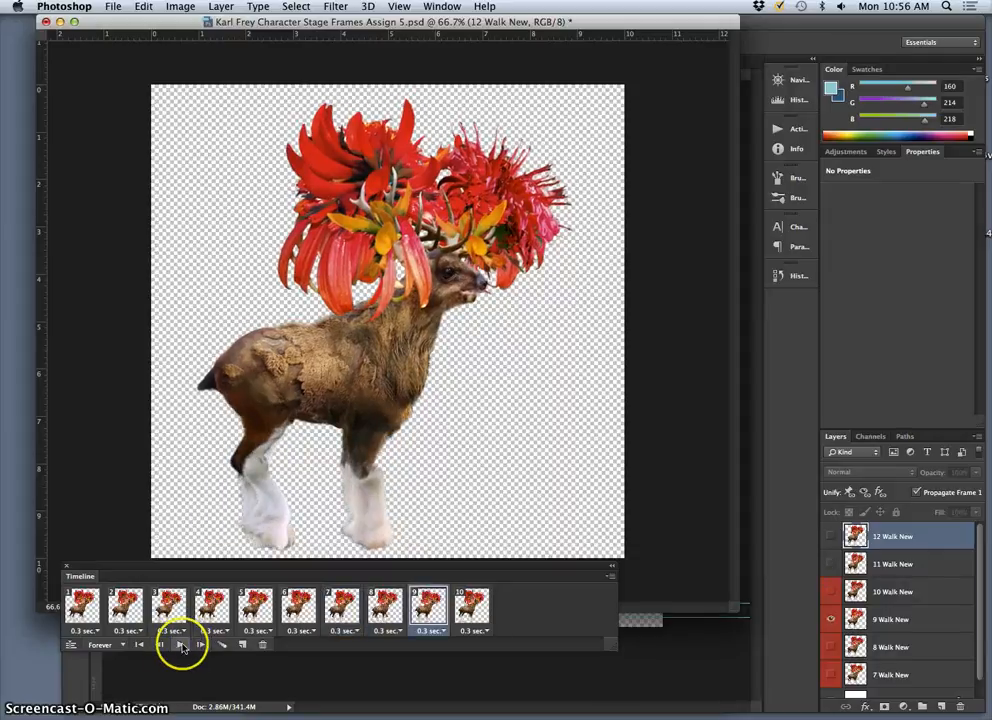
left_click(159, 647)
left_click_drag(385, 605, 261, 644)
Play the nine-frame animation, stop it, and compare the leg poses of its individual frames up to frame 9.
left_click(179, 645)
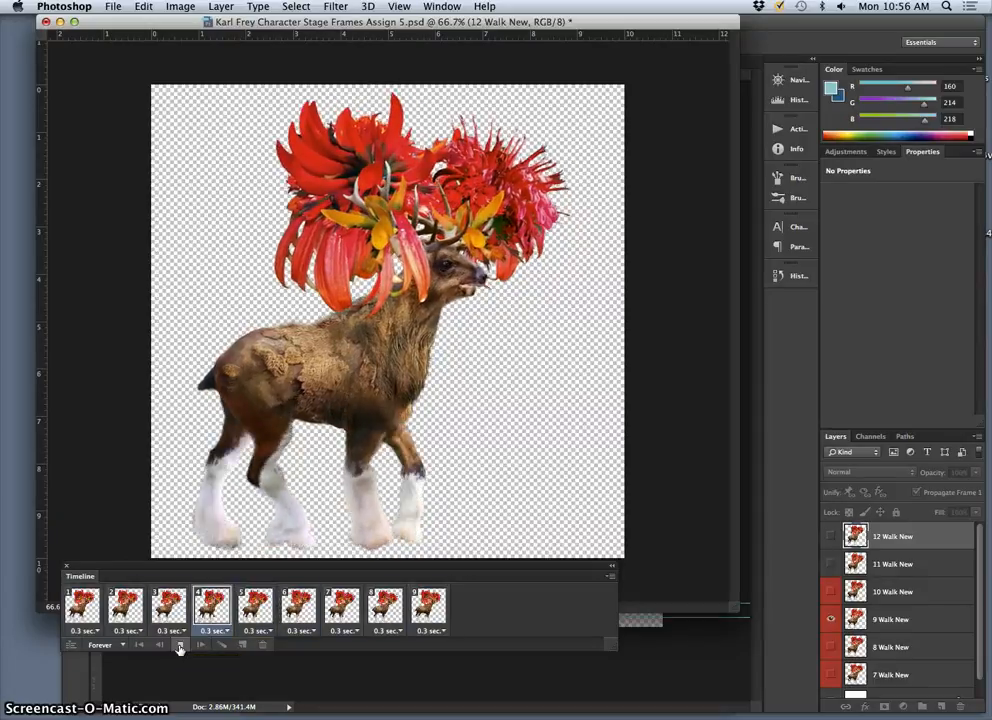
left_click(180, 645)
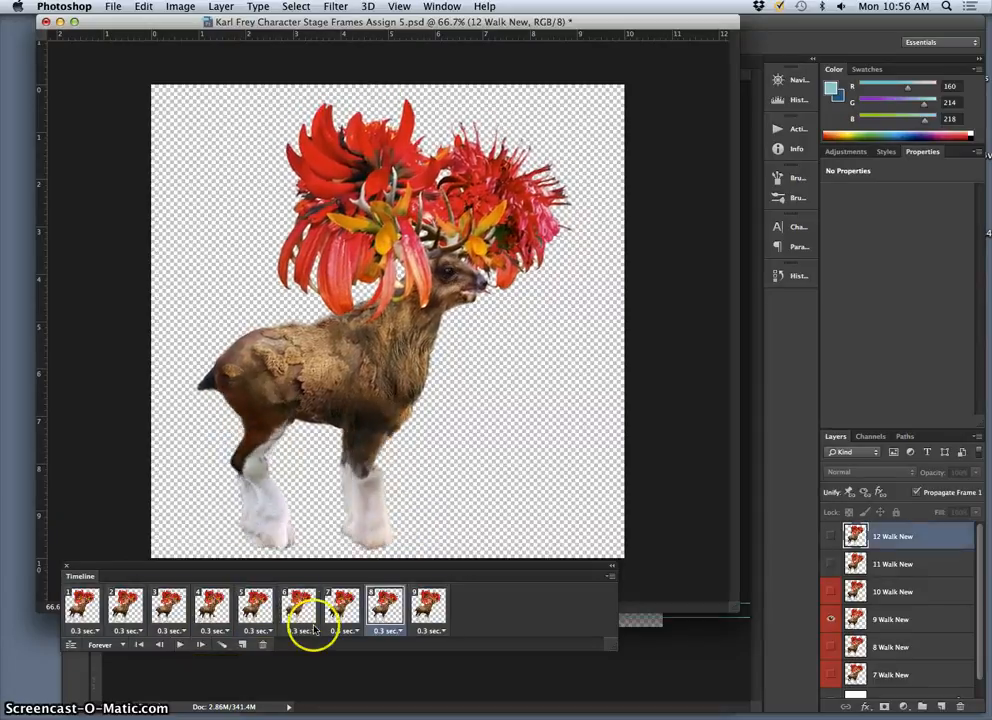
left_click(342, 605)
left_click(298, 605)
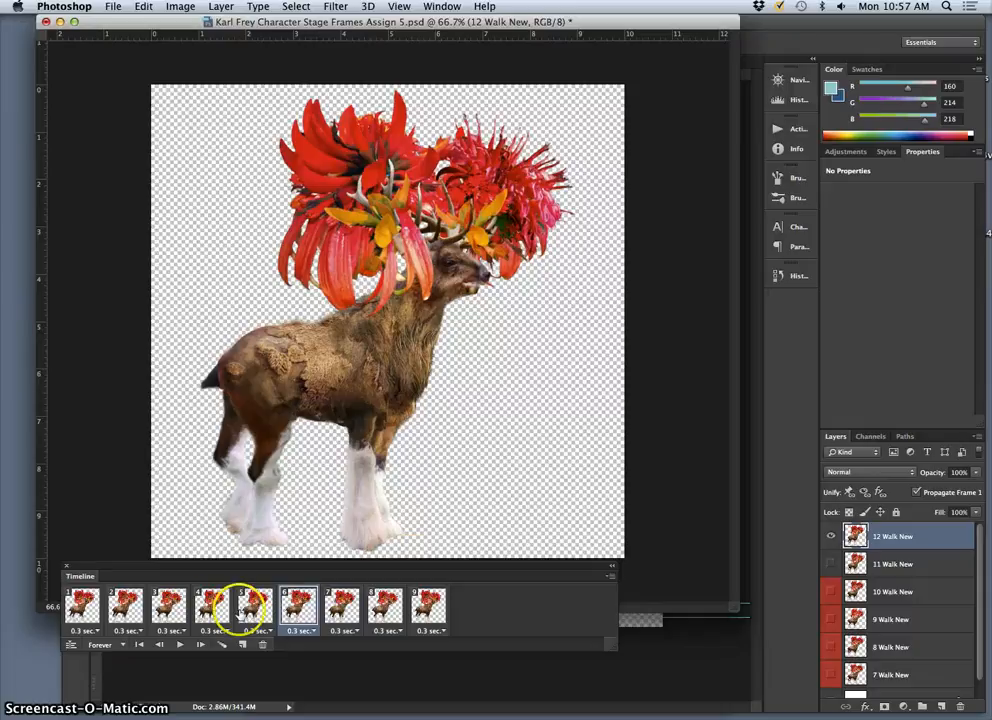
left_click(170, 605)
left_click(126, 620)
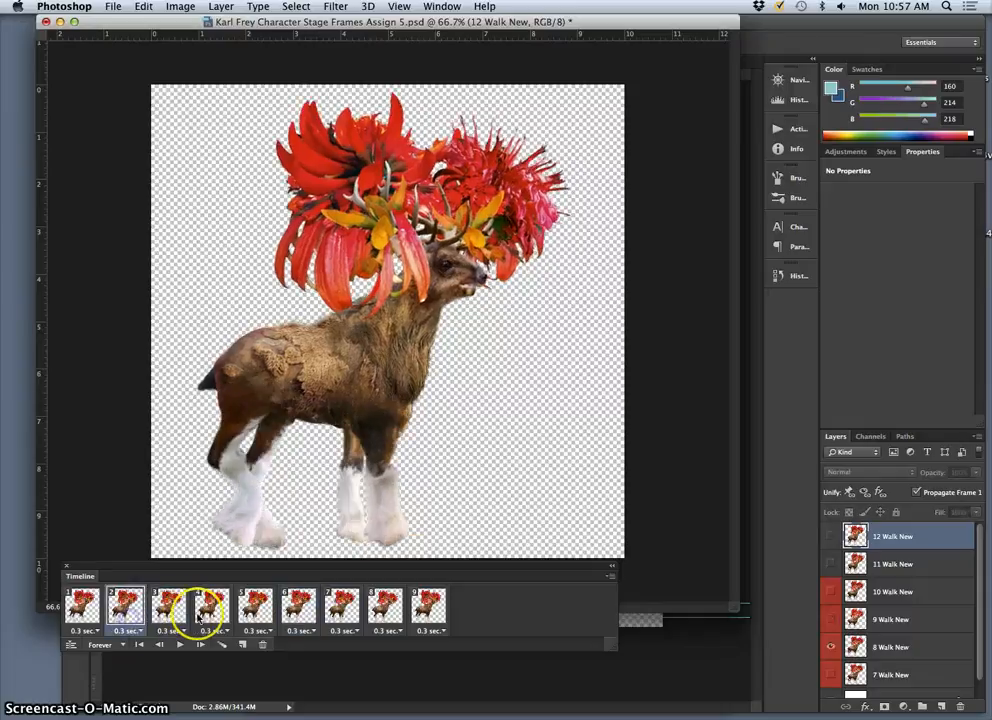
left_click(213, 618)
left_click(250, 614)
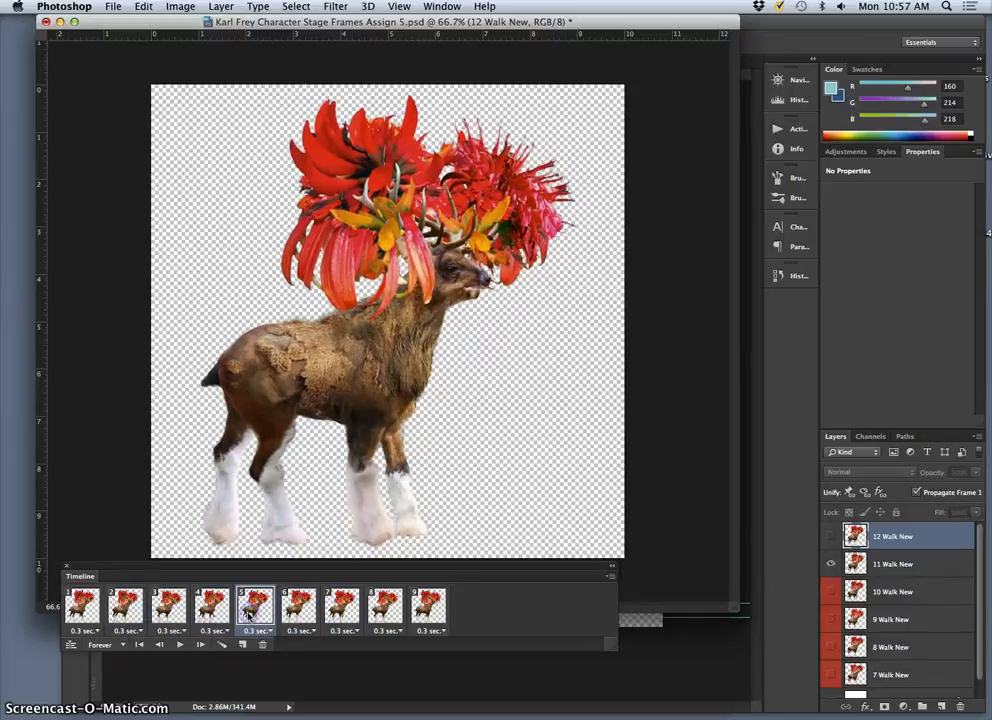
left_click(290, 606)
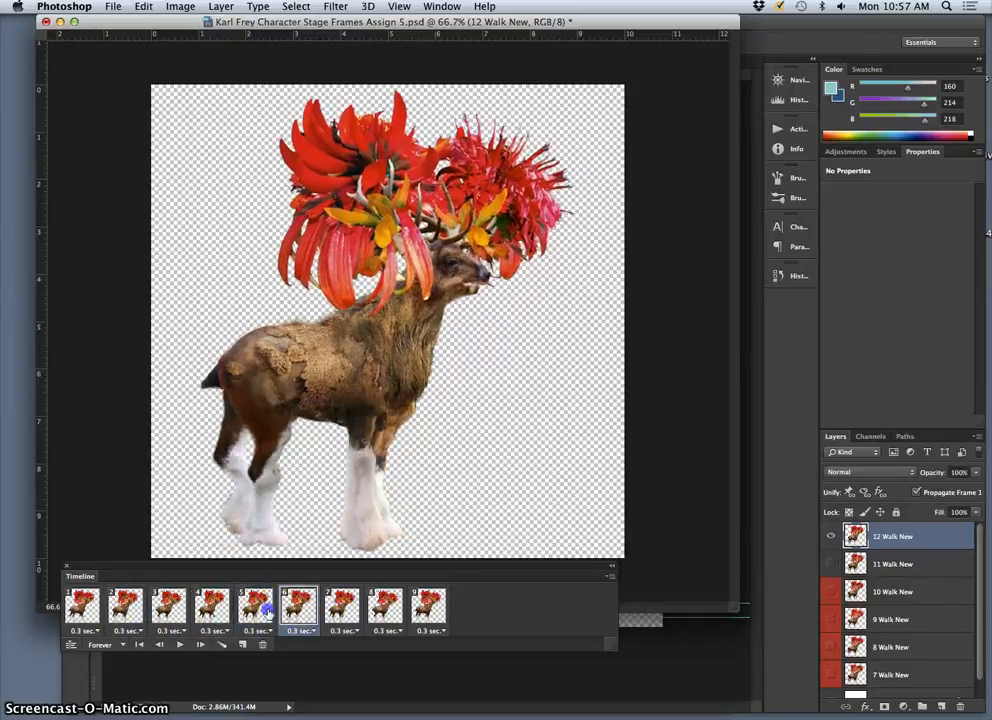
left_click(262, 610)
left_click(296, 608)
left_click(343, 605)
left_click(395, 607)
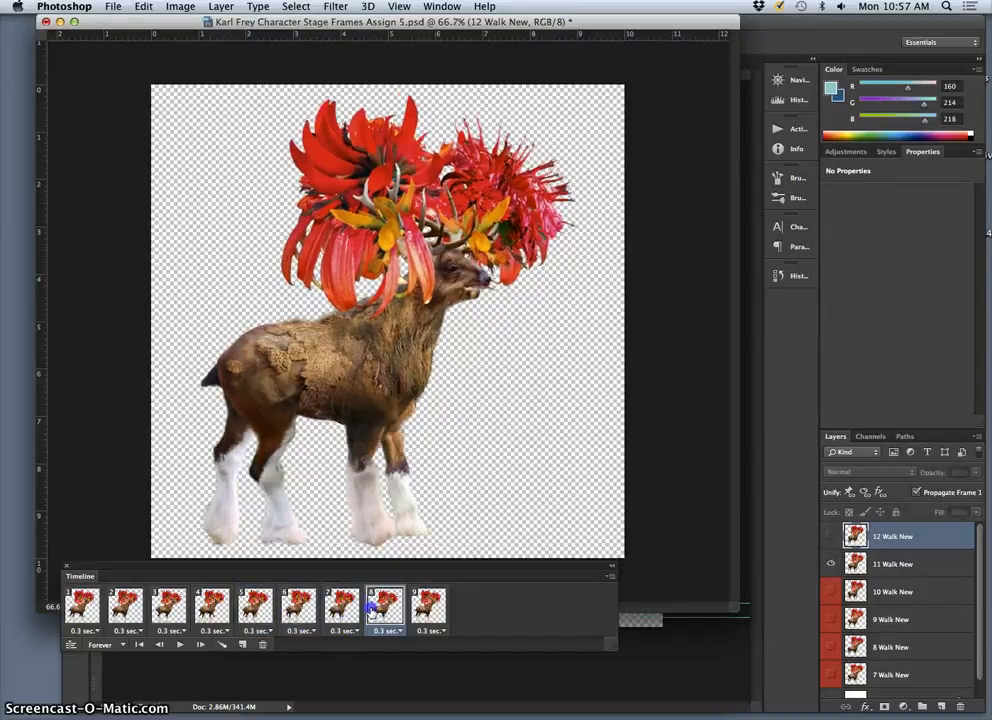
left_click(417, 610)
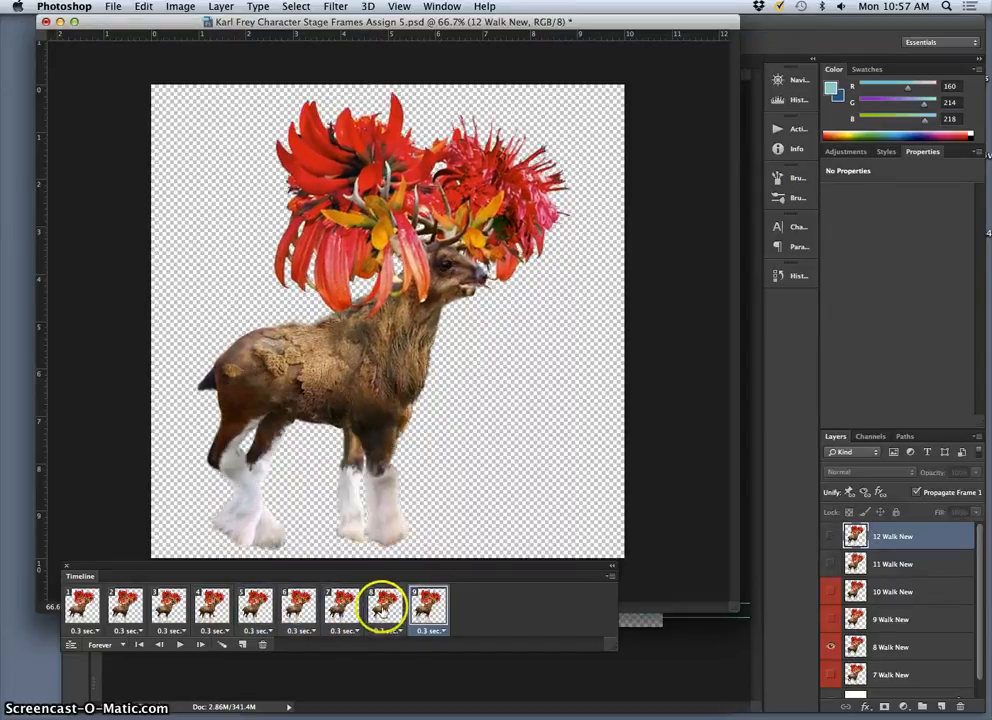
left_click(385, 605)
left_click(427, 605)
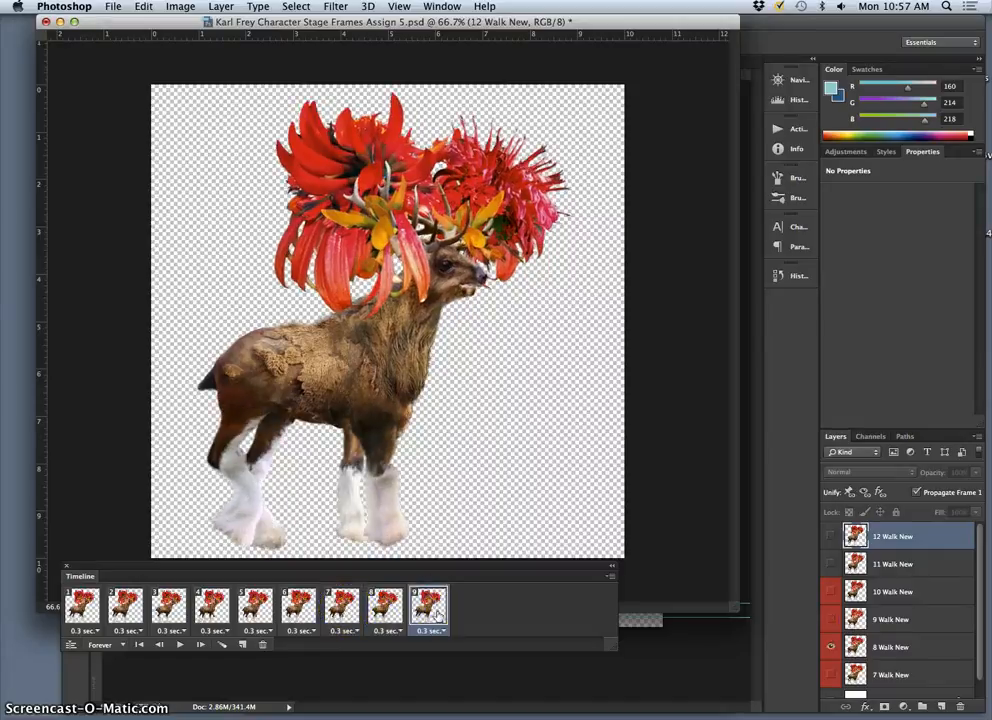
Duplicate frame 9, move the copy between frames 5 and 6, and check the poses in frames 5 through 9.
left_click(240, 645)
left_click_drag(465, 609, 297, 620)
left_click(255, 605)
left_click(298, 605)
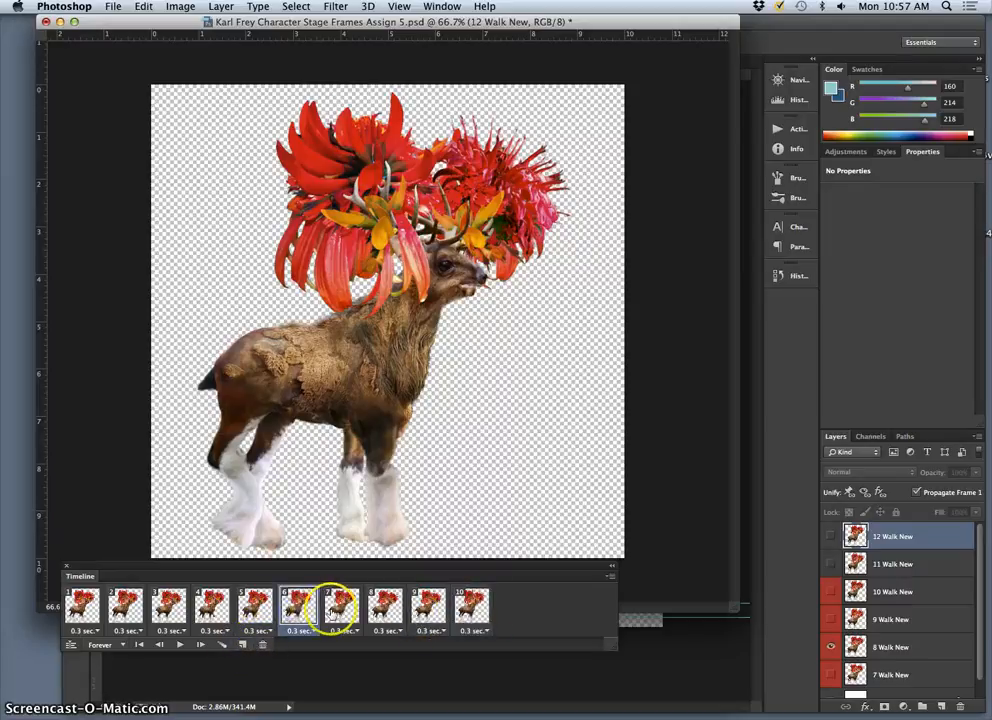
left_click(341, 605)
left_click(384, 605)
left_click(425, 609)
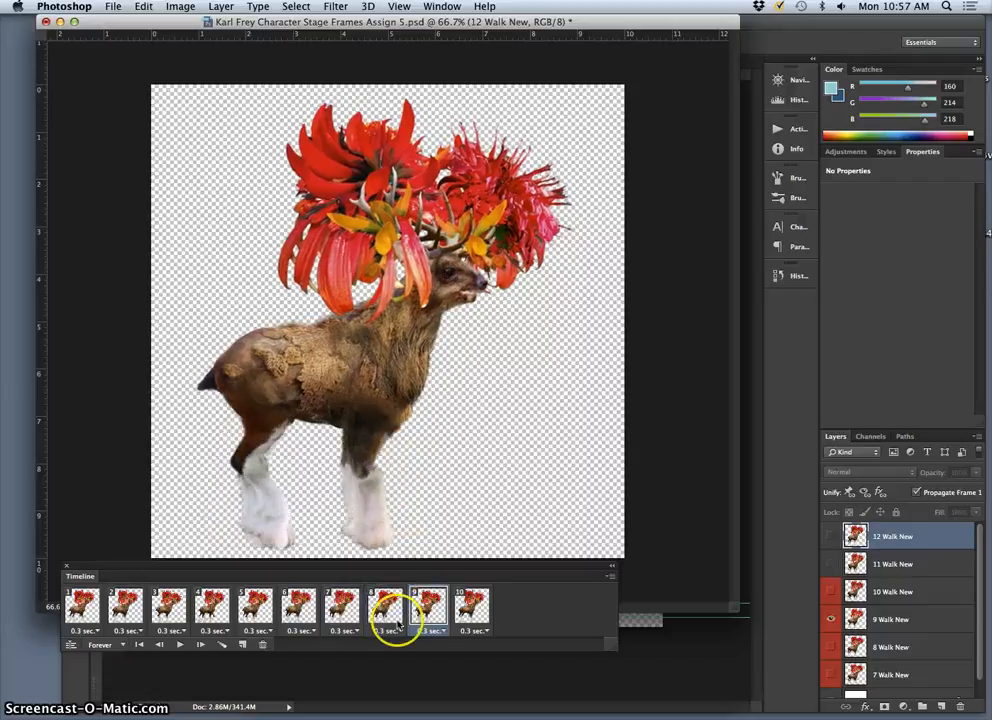
Play and stop the animation, review frames 1 through 6, and delete the inserted duplicate at frame 6.
left_click(181, 645)
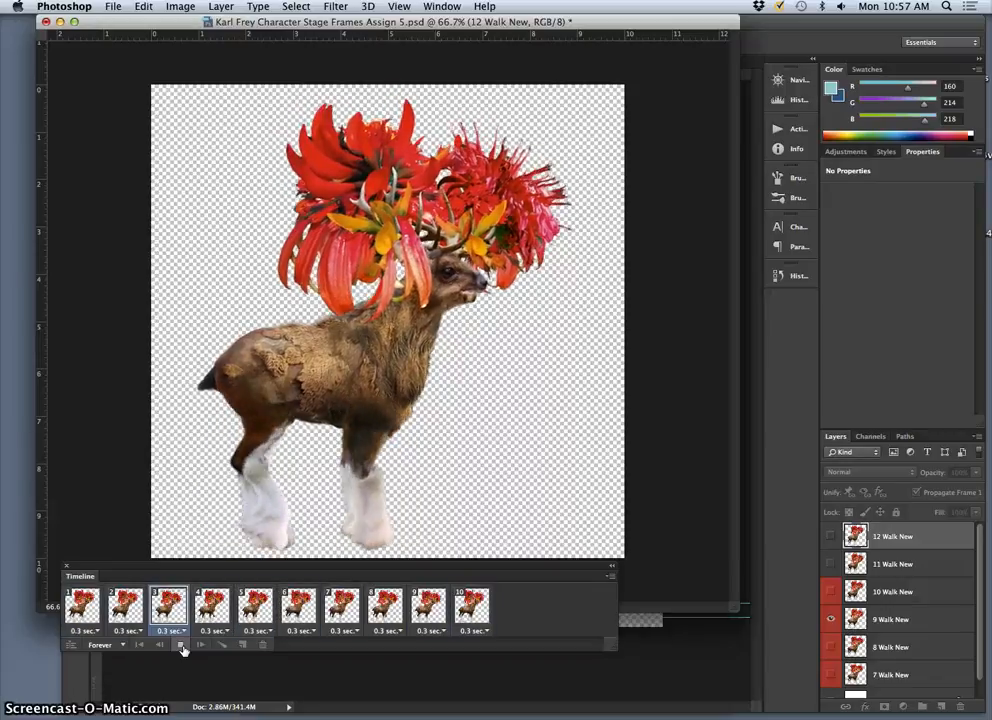
left_click(181, 645)
left_click(83, 604)
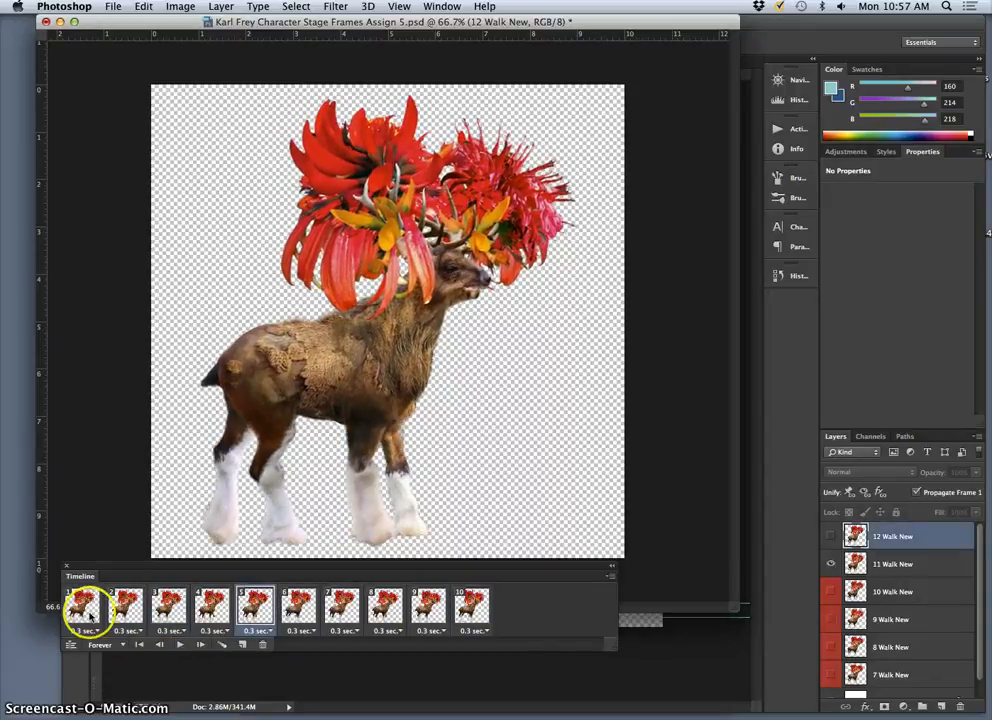
left_click(126, 604)
left_click(165, 606)
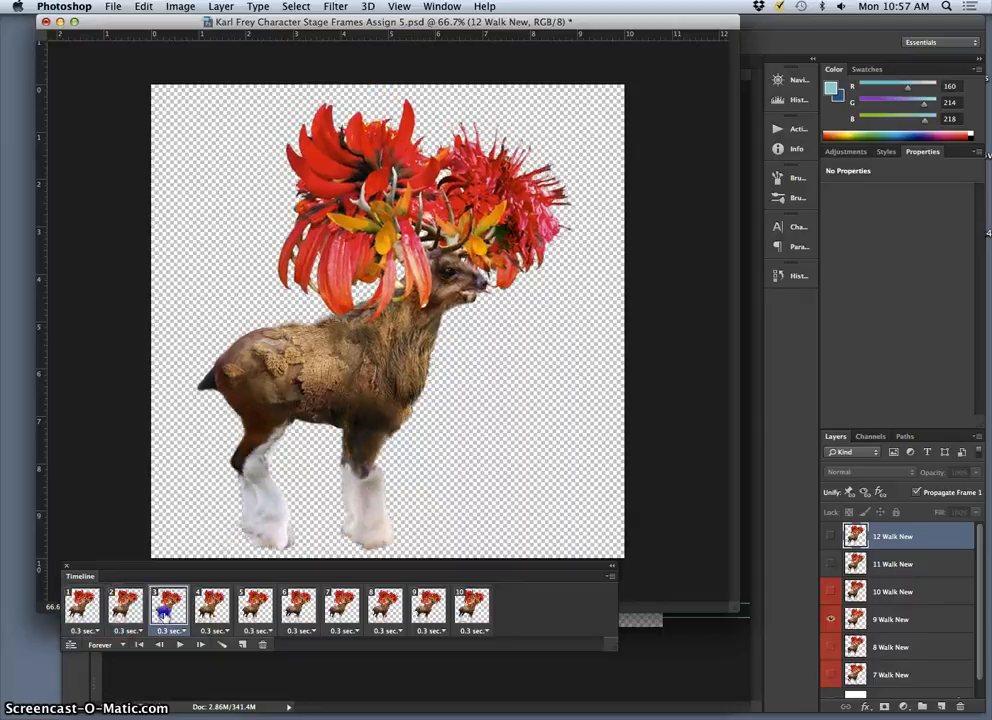
left_click(207, 608)
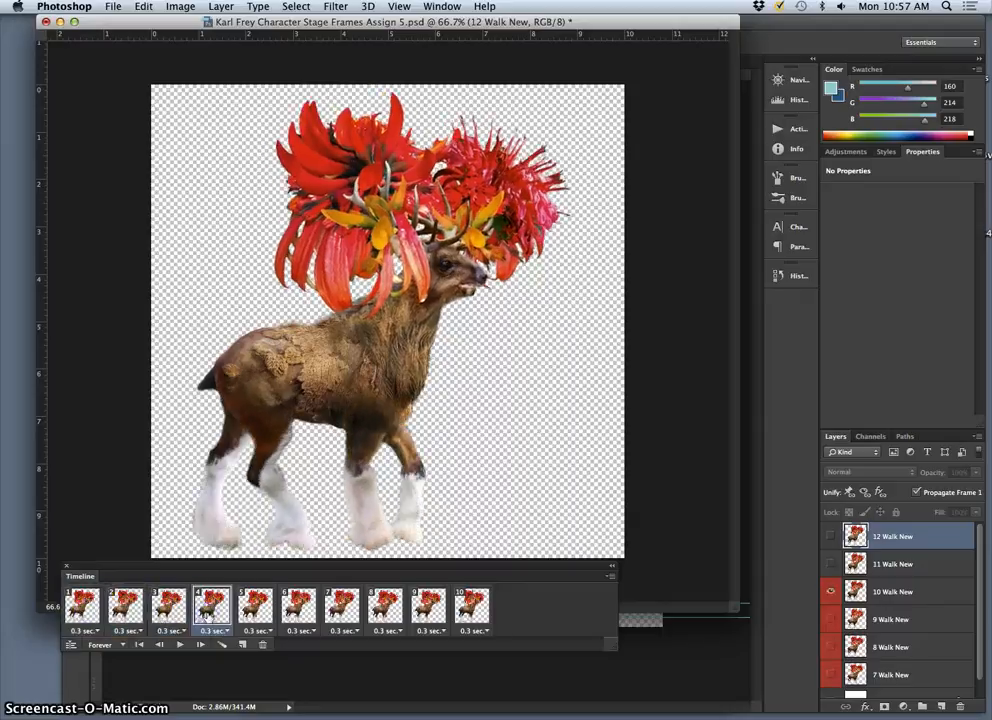
left_click(253, 604)
left_click(289, 604)
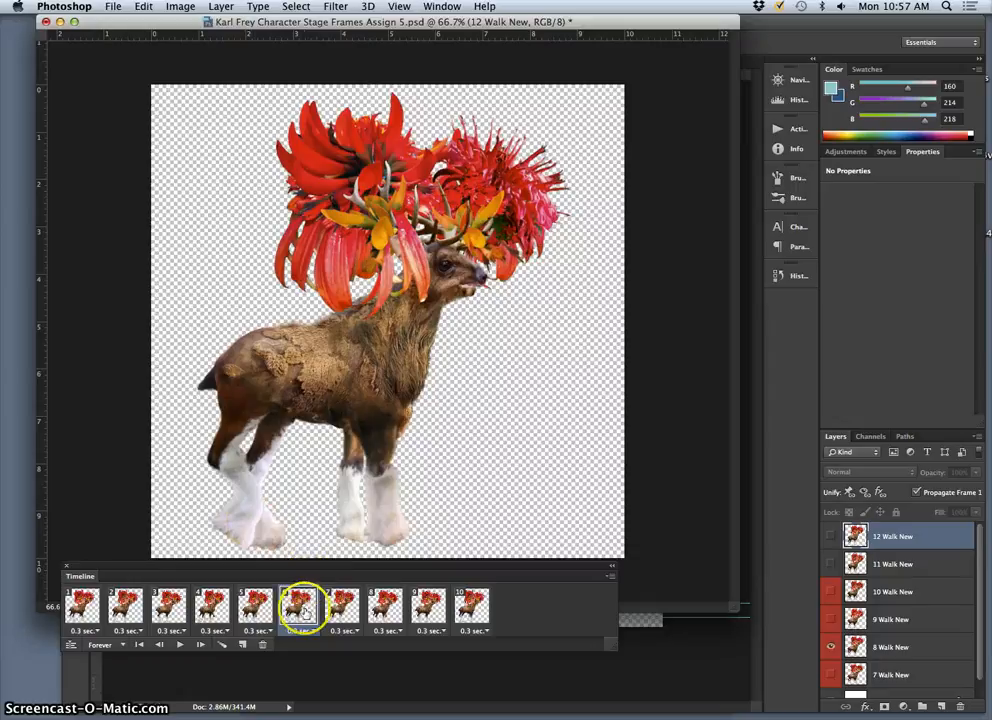
left_click(262, 644)
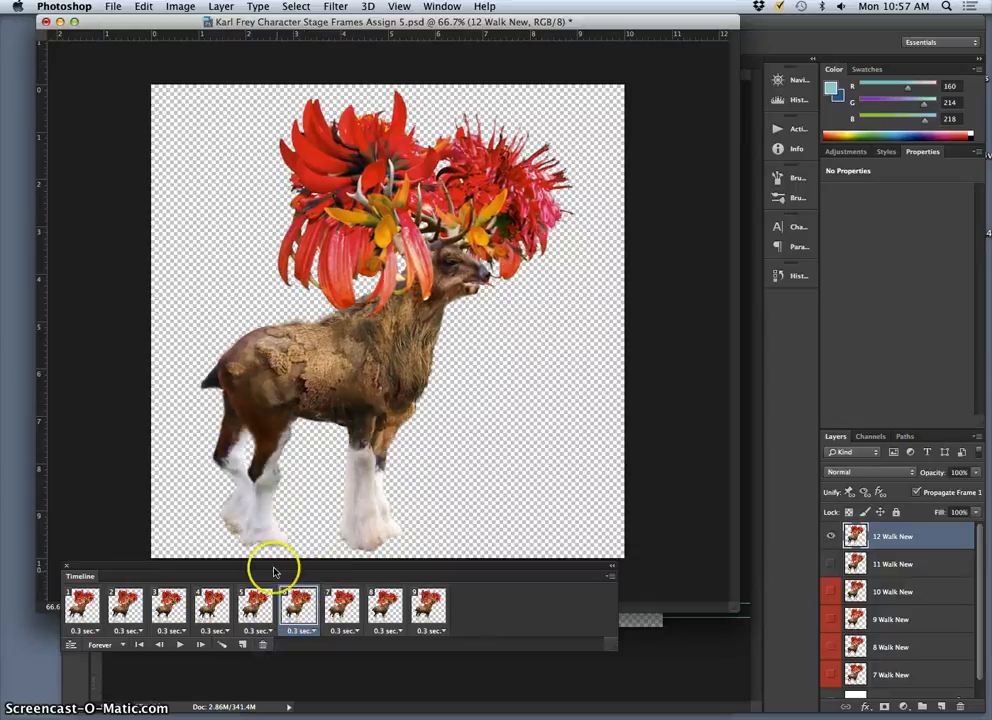
Compare the leg poses in frames 5 through 8 and delete frame 7.
left_click(255, 607)
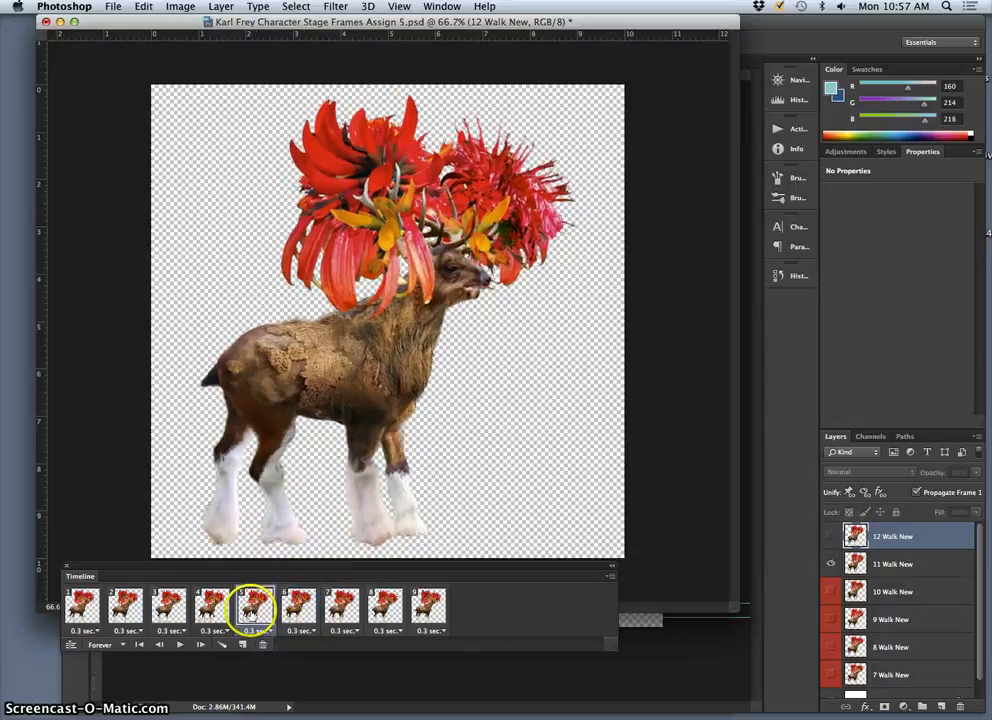
left_click(300, 606)
left_click(341, 607)
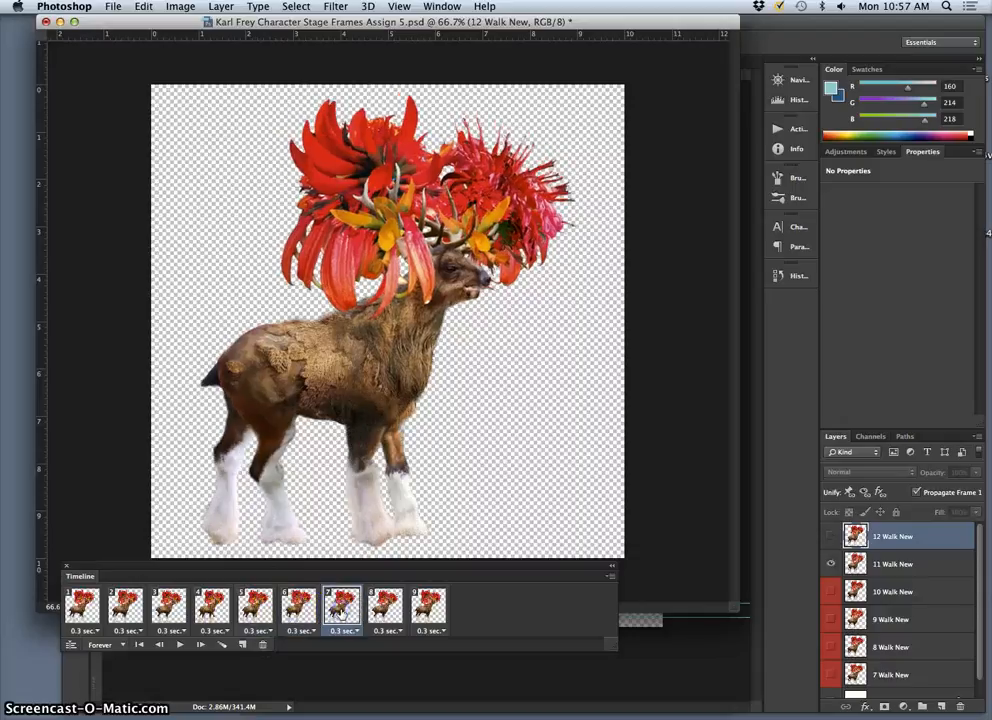
left_click(387, 608)
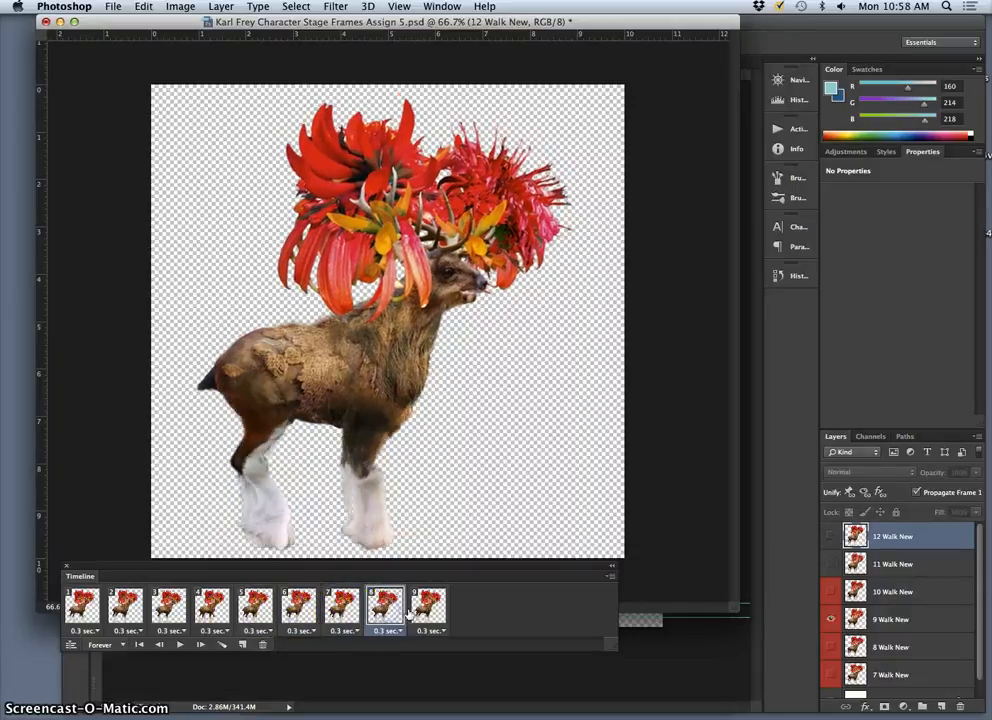
left_click(343, 609)
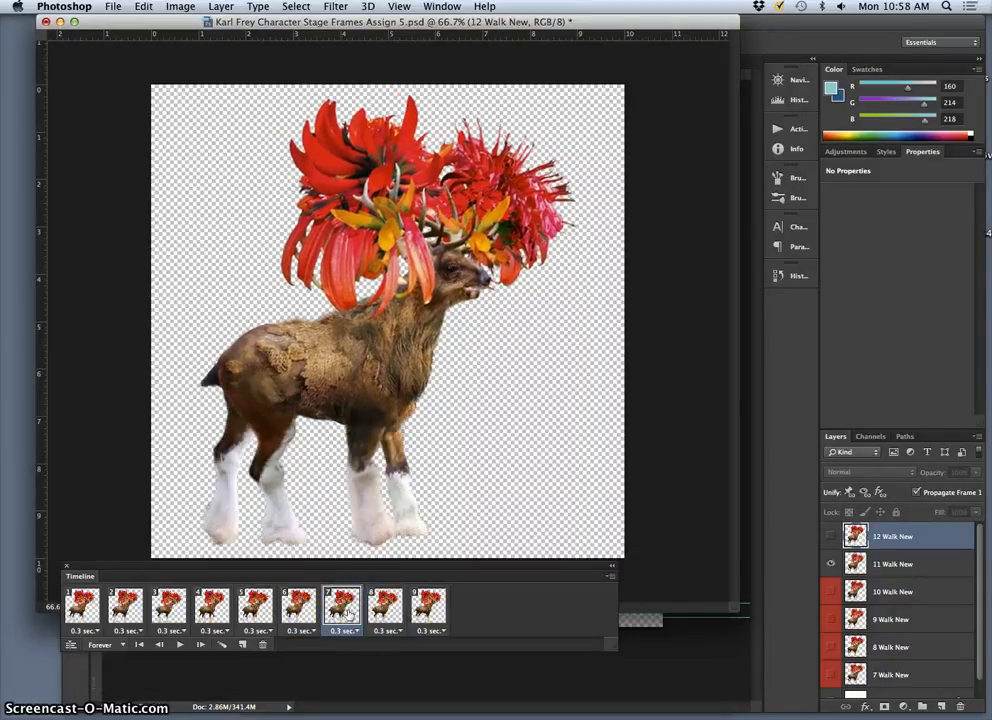
left_click(262, 644)
Check the poses in frames 6 through 8, 1 and 2, and play the walk animation before stopping it.
left_click(297, 604)
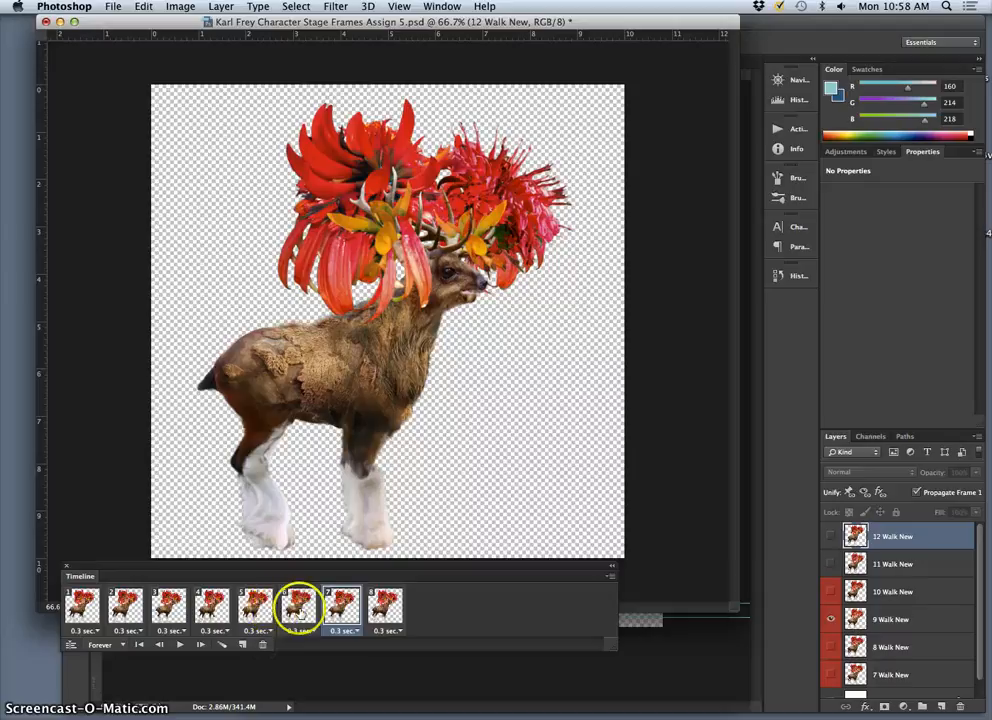
left_click(342, 608)
left_click(385, 607)
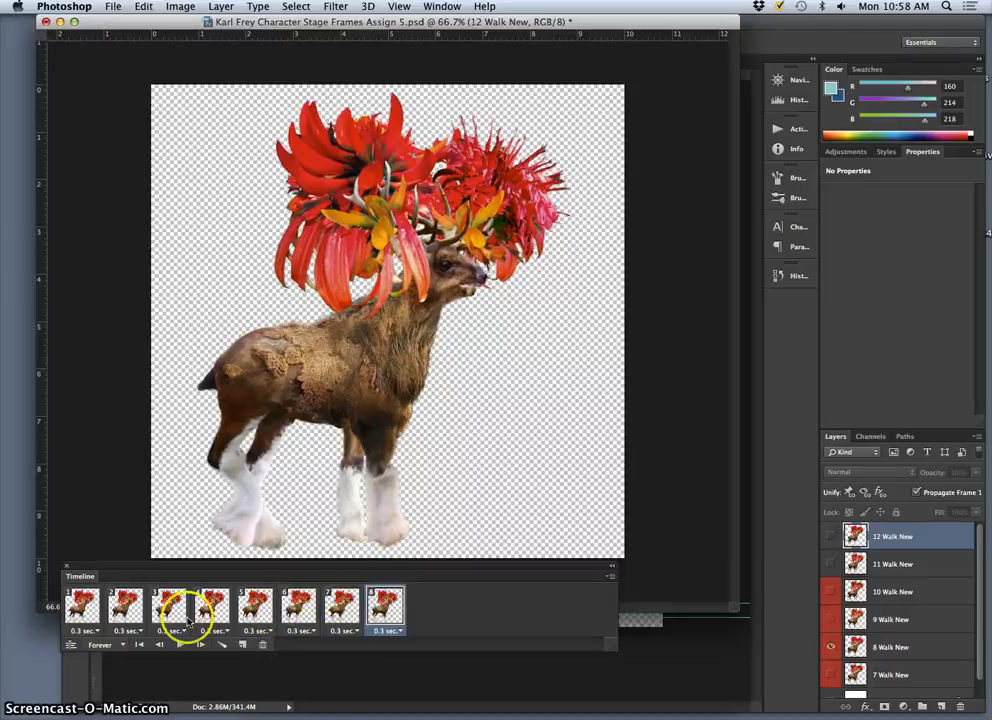
left_click(81, 608)
left_click(127, 610)
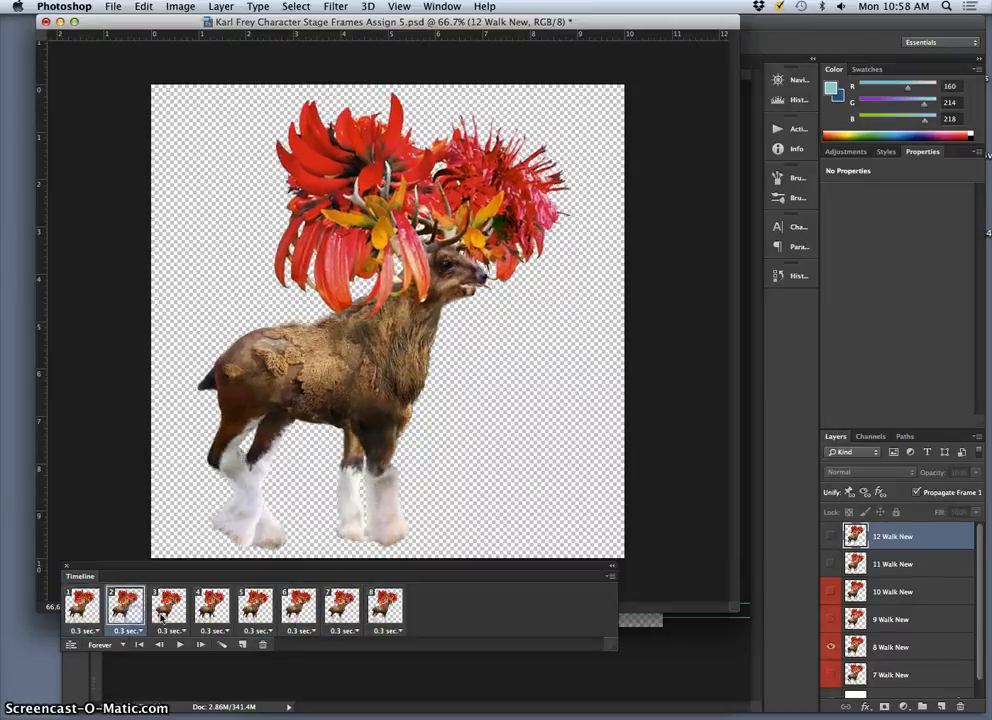
left_click(182, 646)
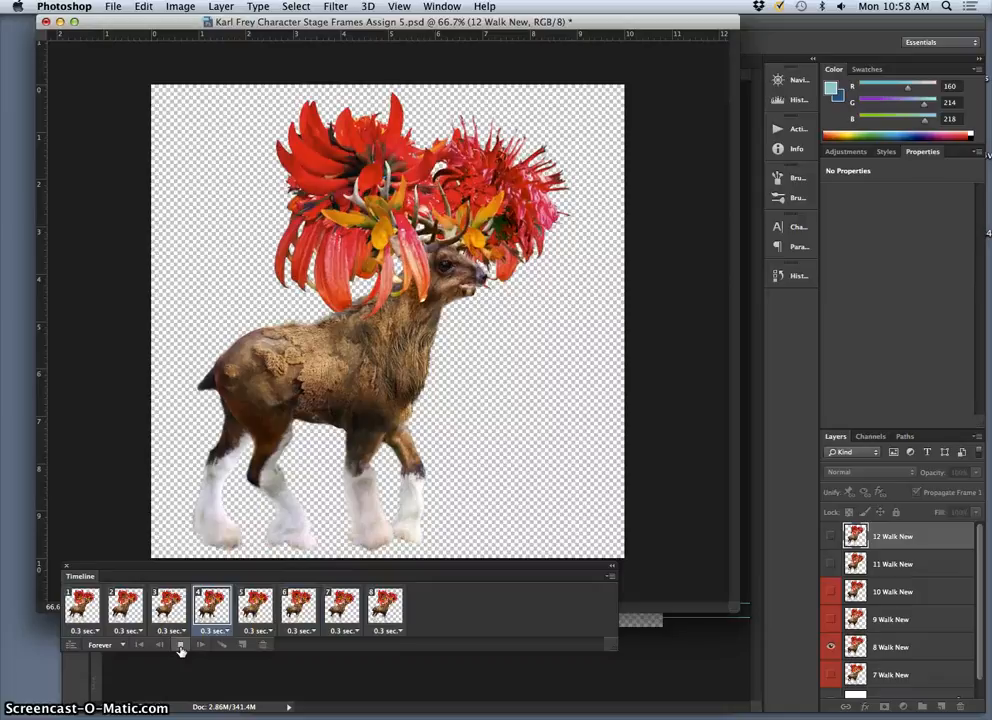
left_click(181, 649)
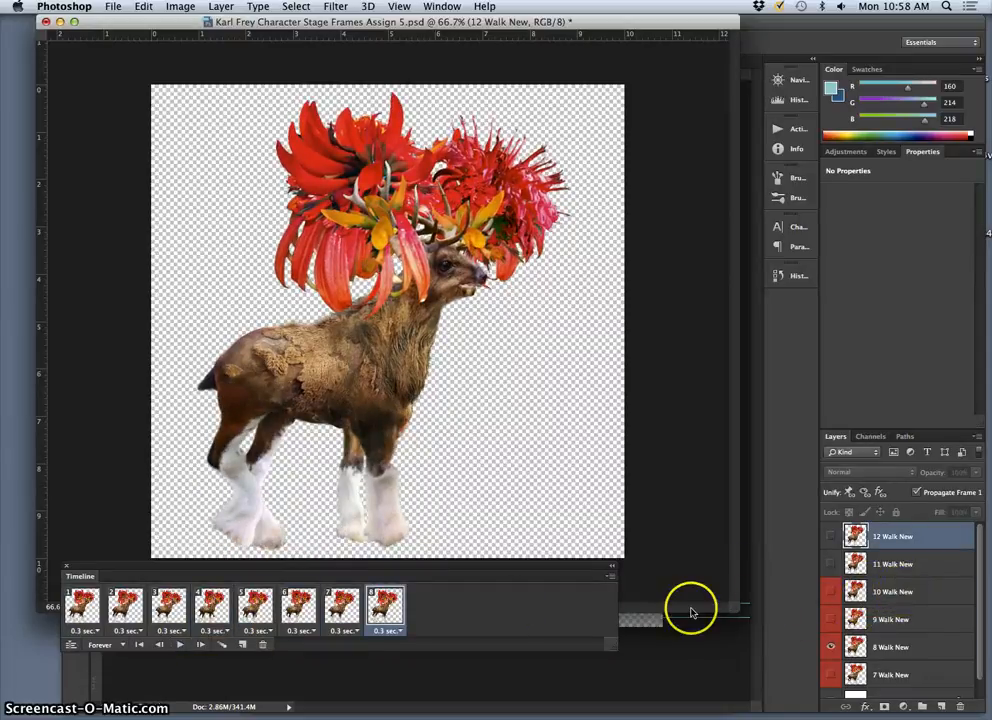
Flatten the animation frames into layers and review the resulting layer stack.
left_click(611, 579)
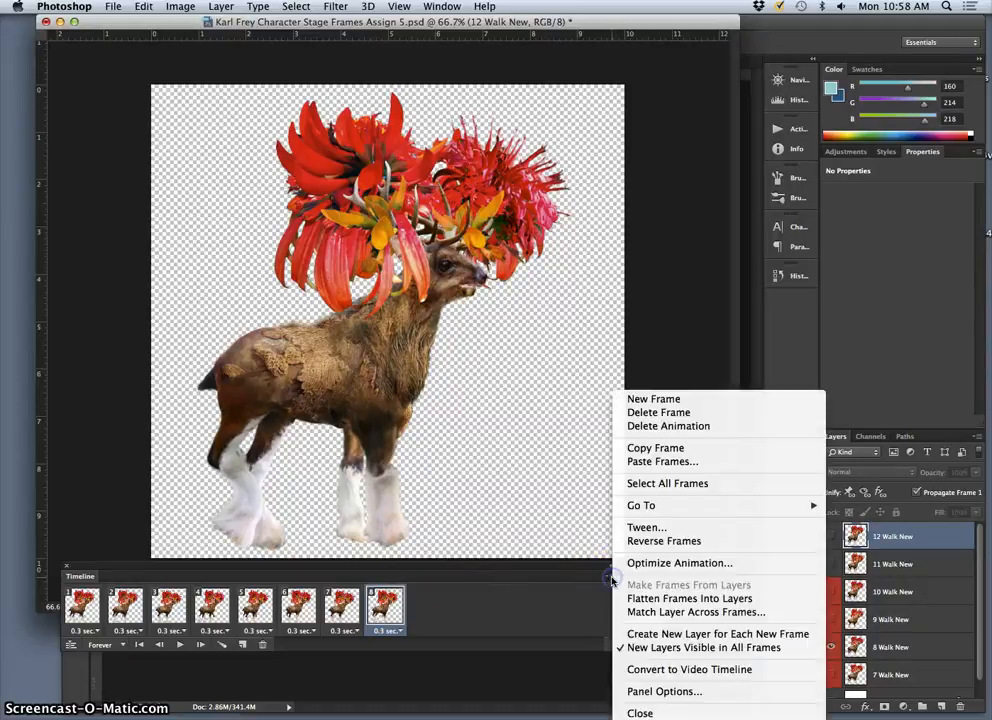
left_click(725, 604)
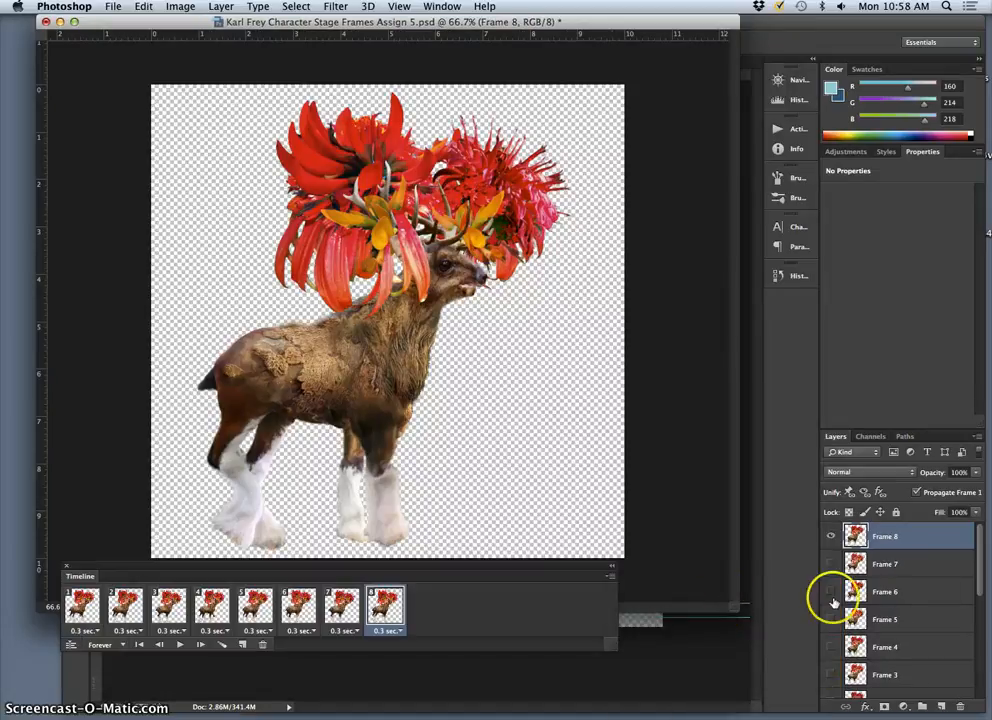
scroll(905, 591, "down", 1)
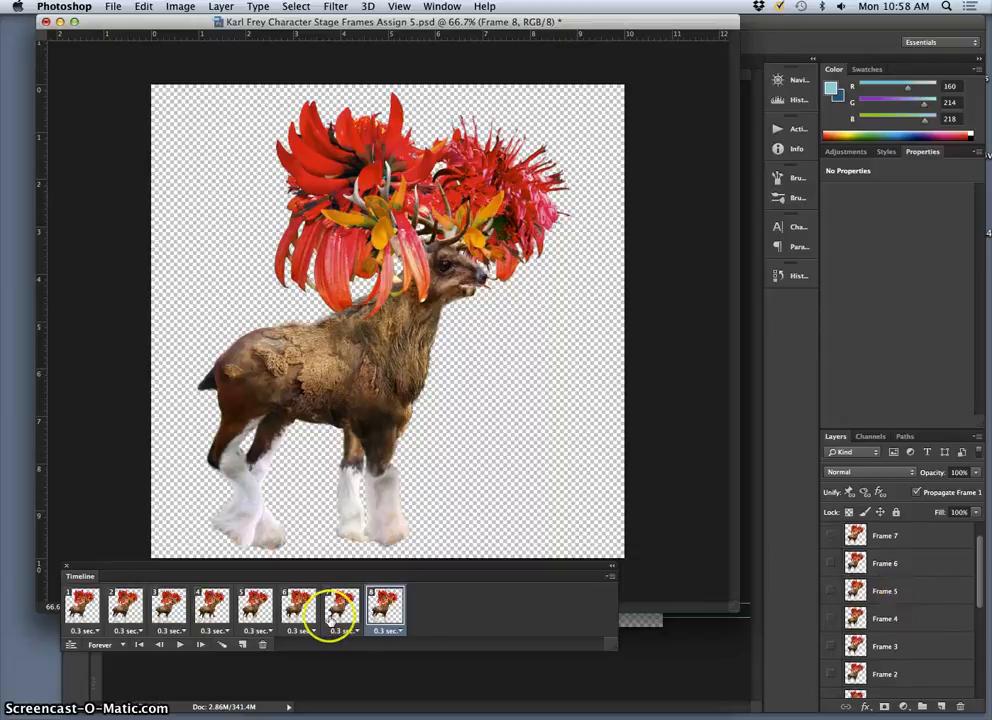
scroll(855, 563, "up", 1)
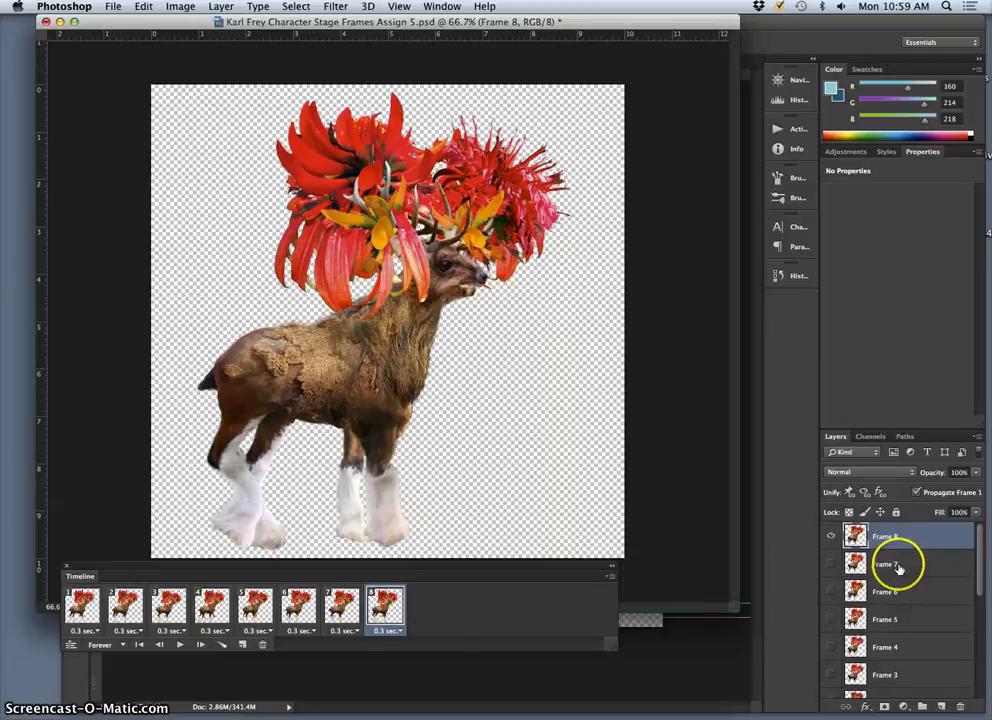
scroll(892, 545, "down", 3)
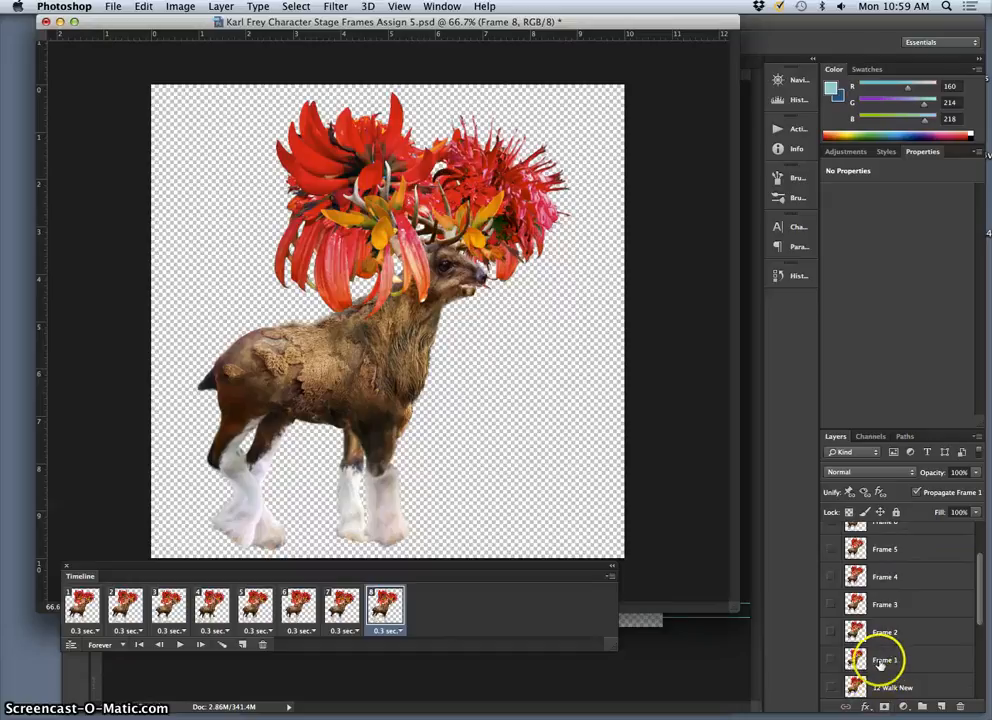
scroll(893, 545, "up", 1)
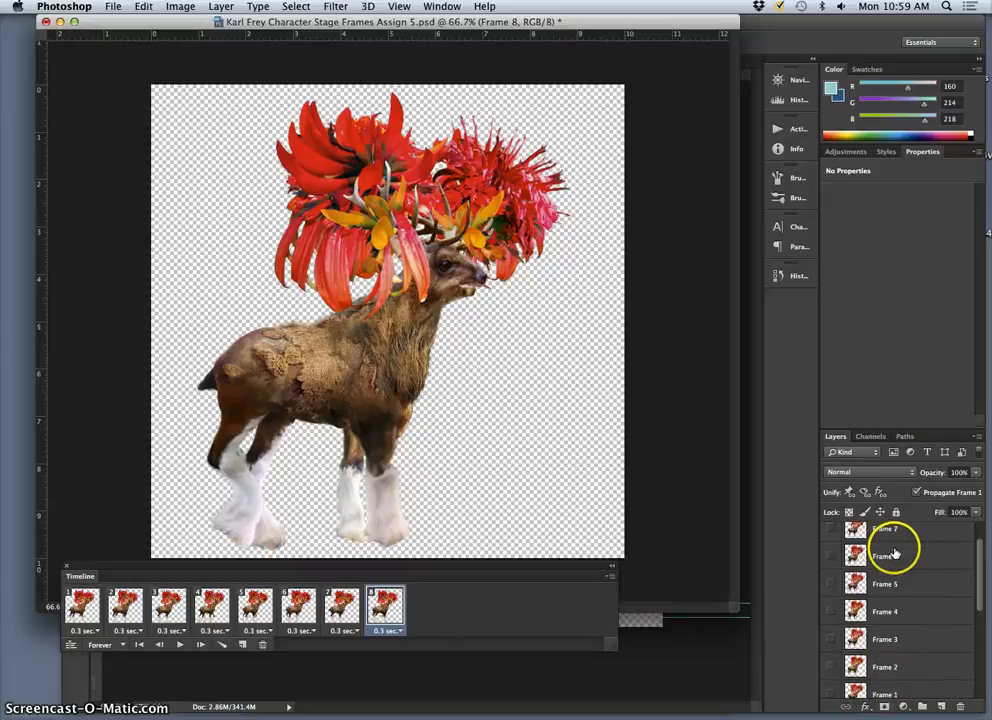
scroll(893, 543, "up", 1)
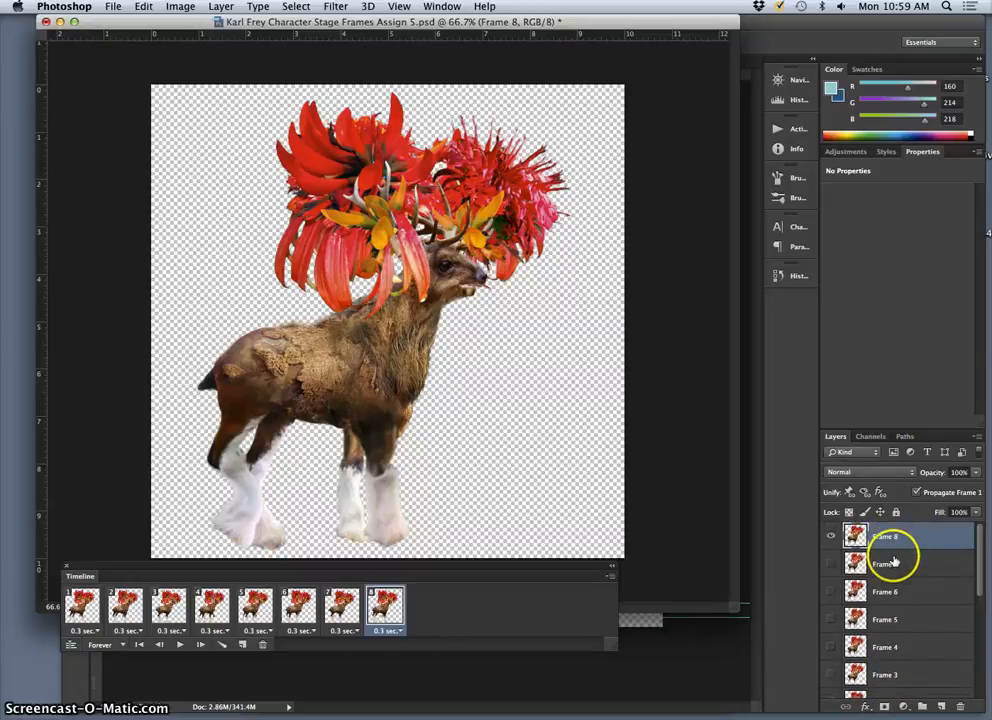
scroll(893, 561, "down", 7)
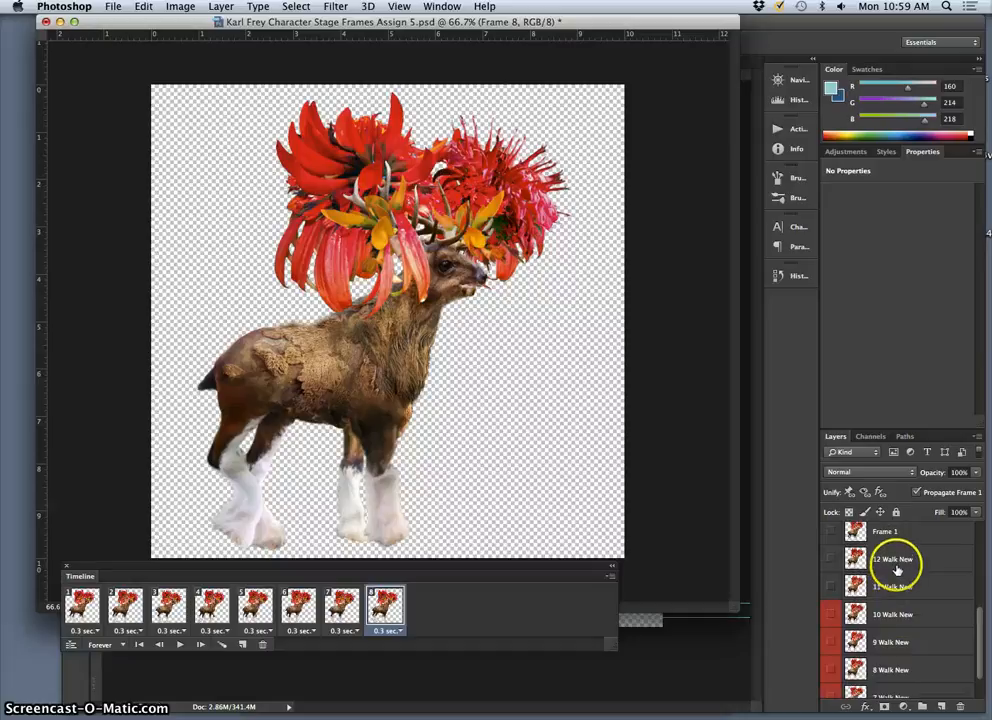
Delete the original layers from 12 Walk New down through Background, and check the animation's playback.
left_click(897, 569)
scroll(905, 620, "down", 3)
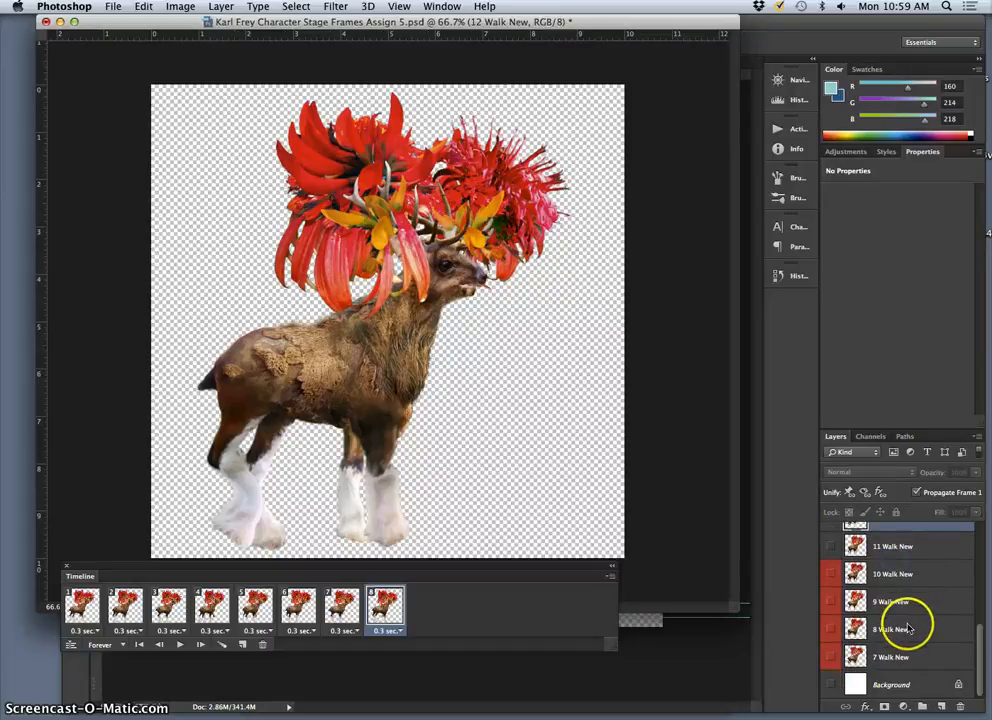
left_click(896, 685, "shift")
key("Delete")
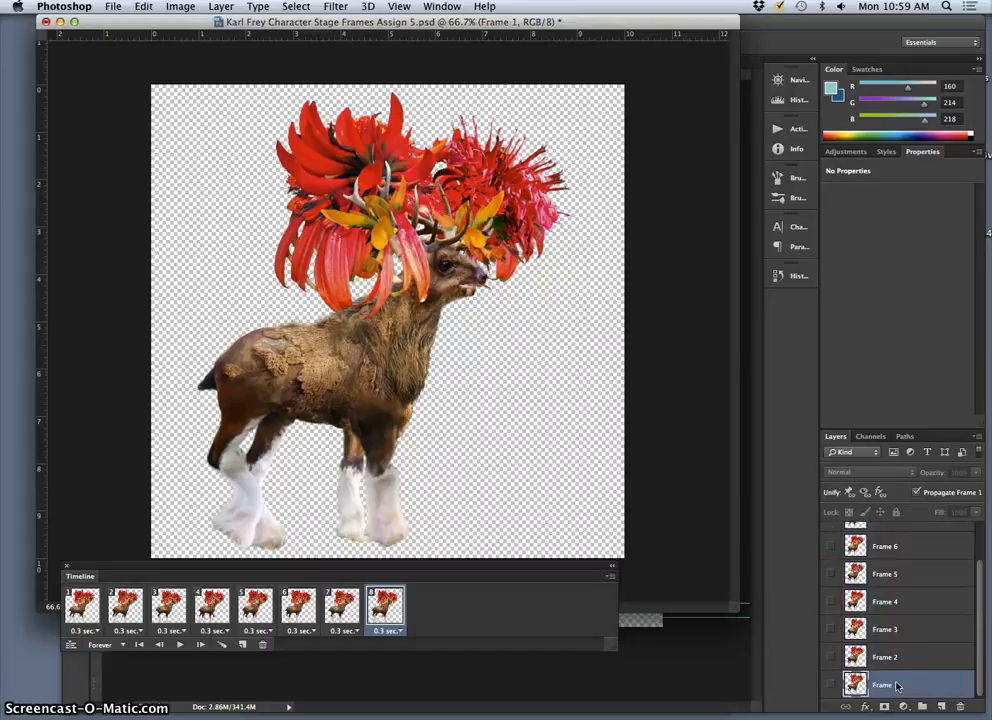
left_click(180, 645)
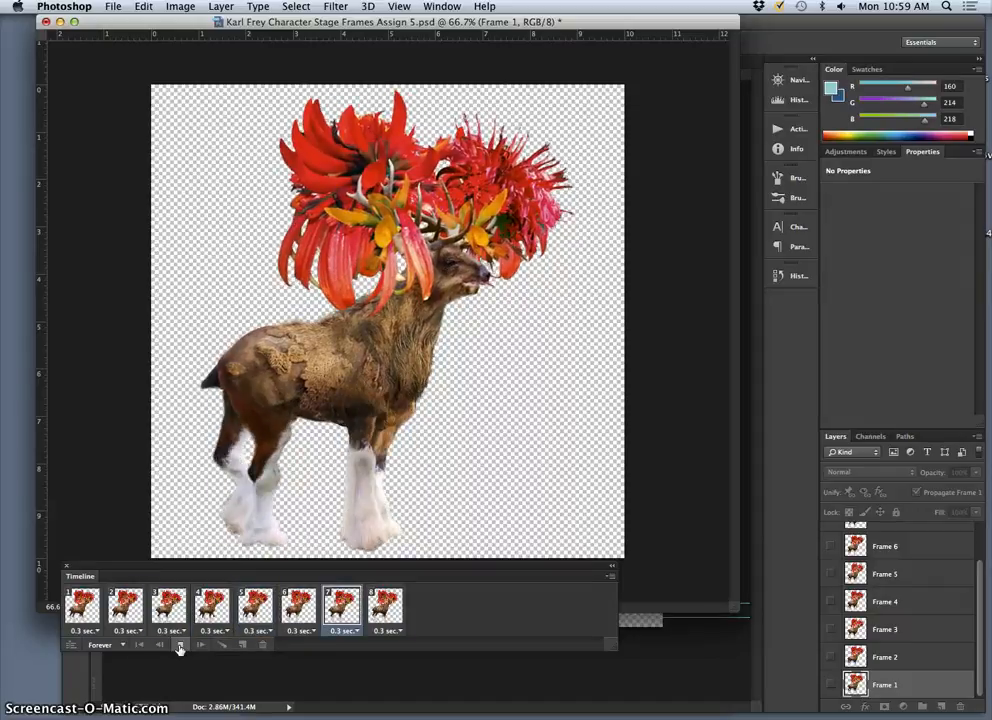
left_click(180, 648)
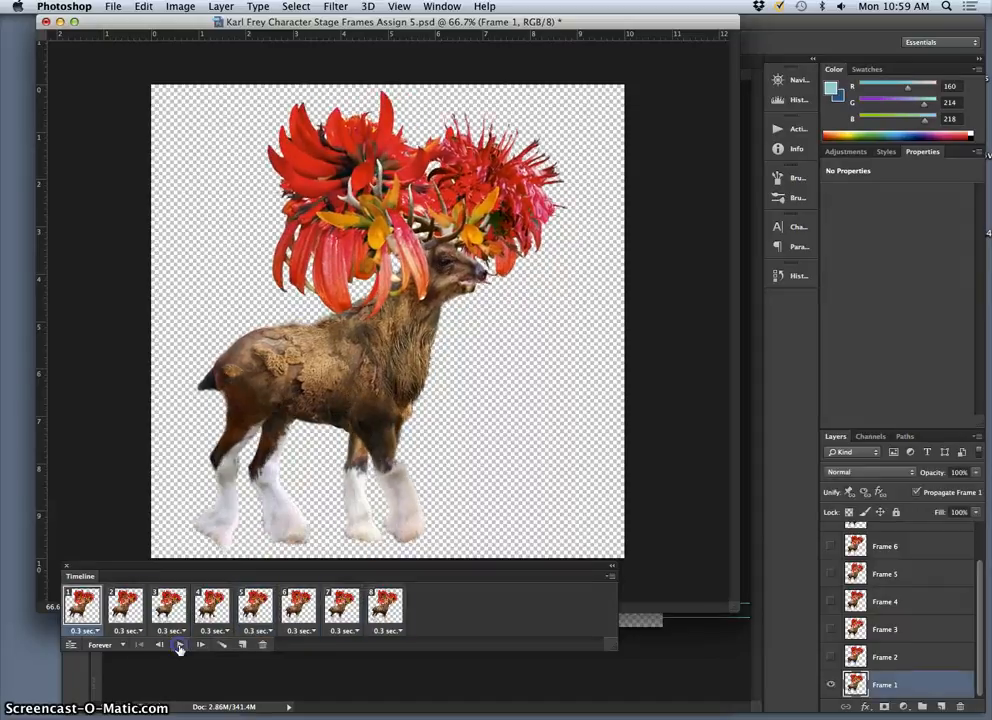
Save the document under a new Photoshop file name with "Walk Cycle" replacing "Stage Frames", and preview the animation.
left_click(119, 8)
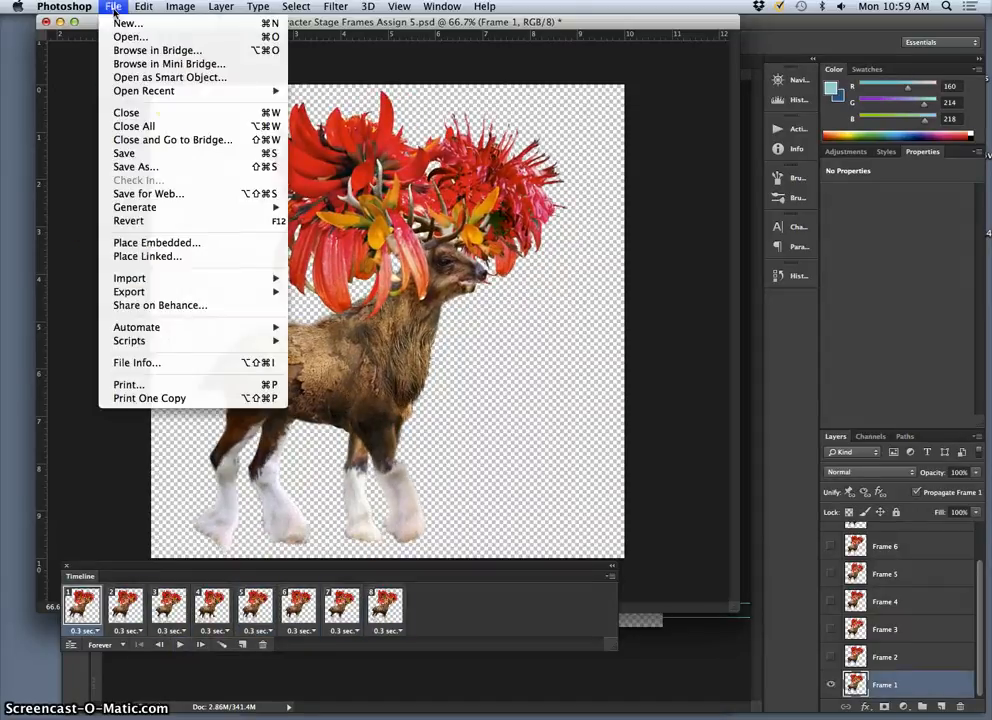
left_click(178, 167)
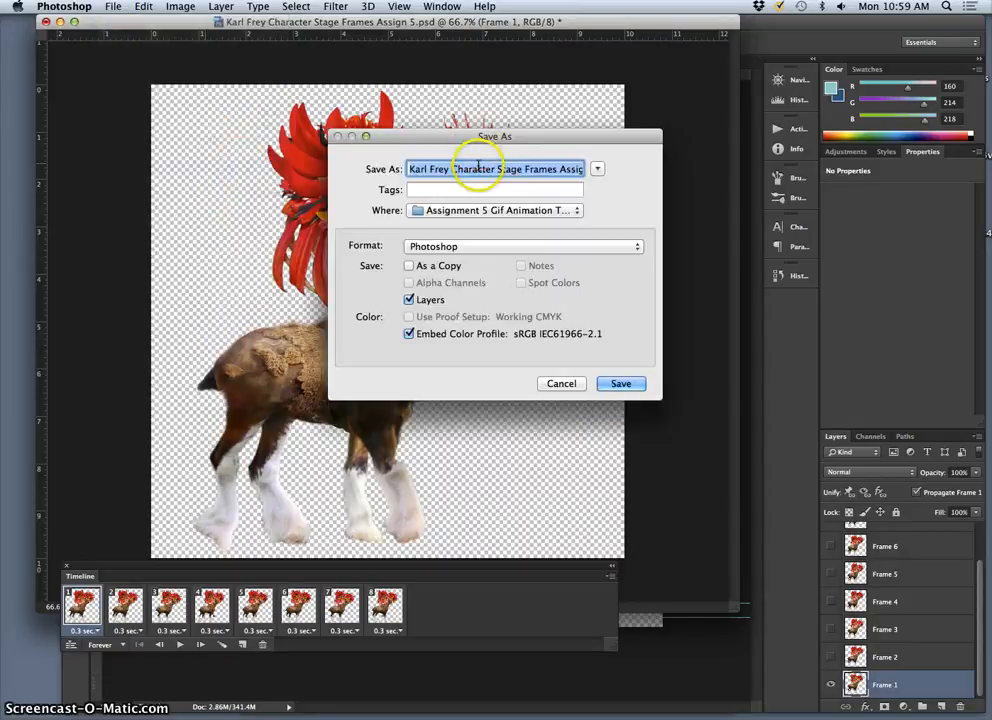
left_click(490, 170)
left_click(498, 170)
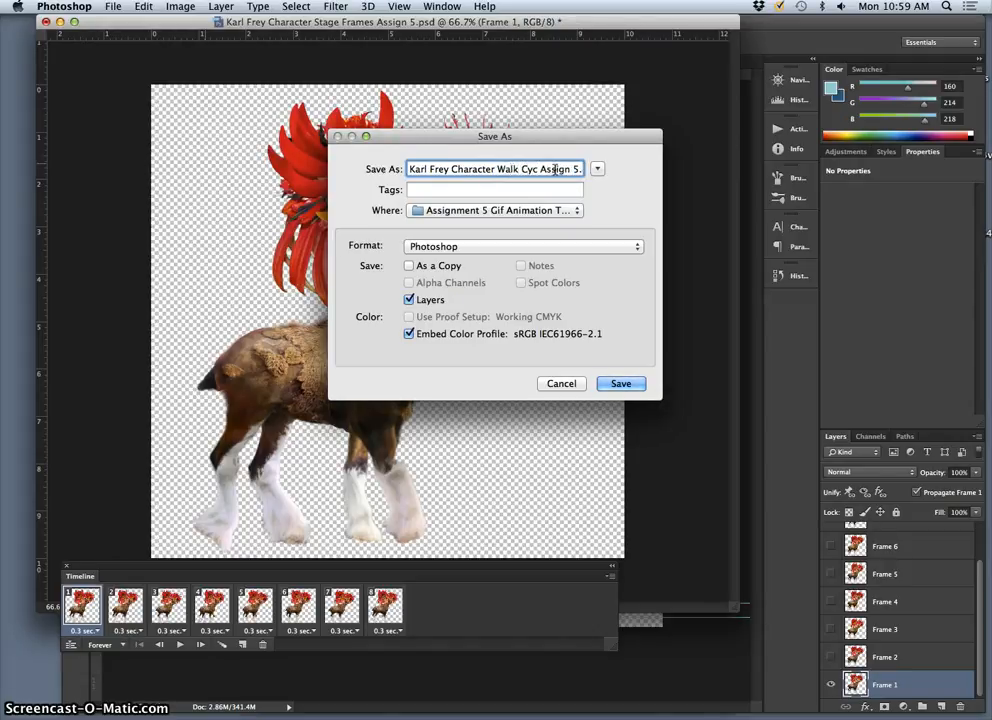
type("Walk Cycle")
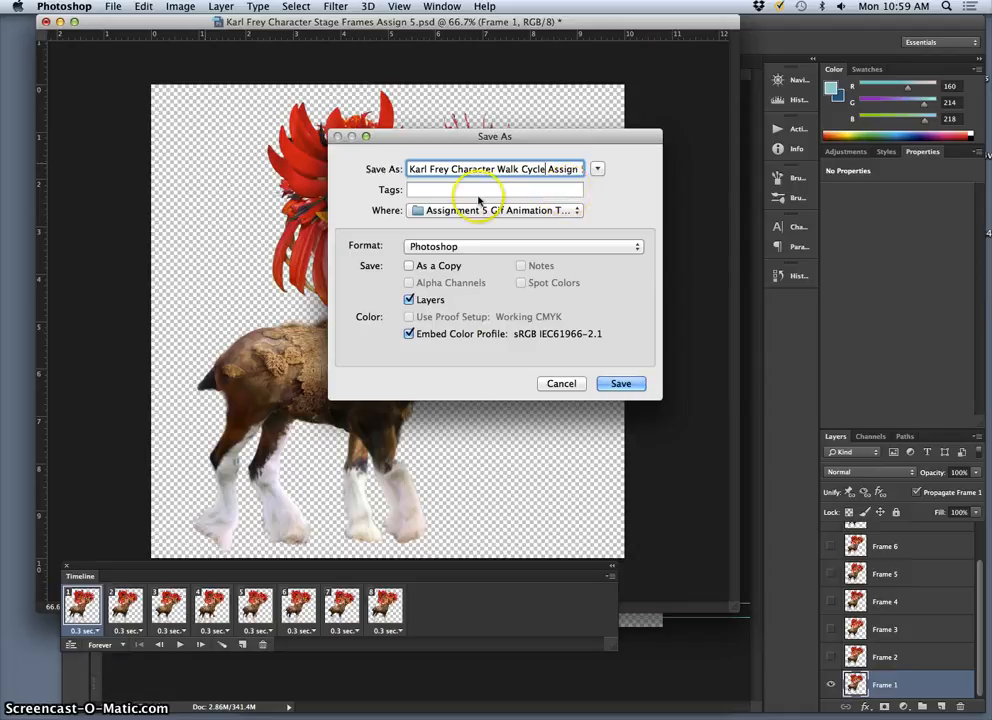
left_click(603, 382)
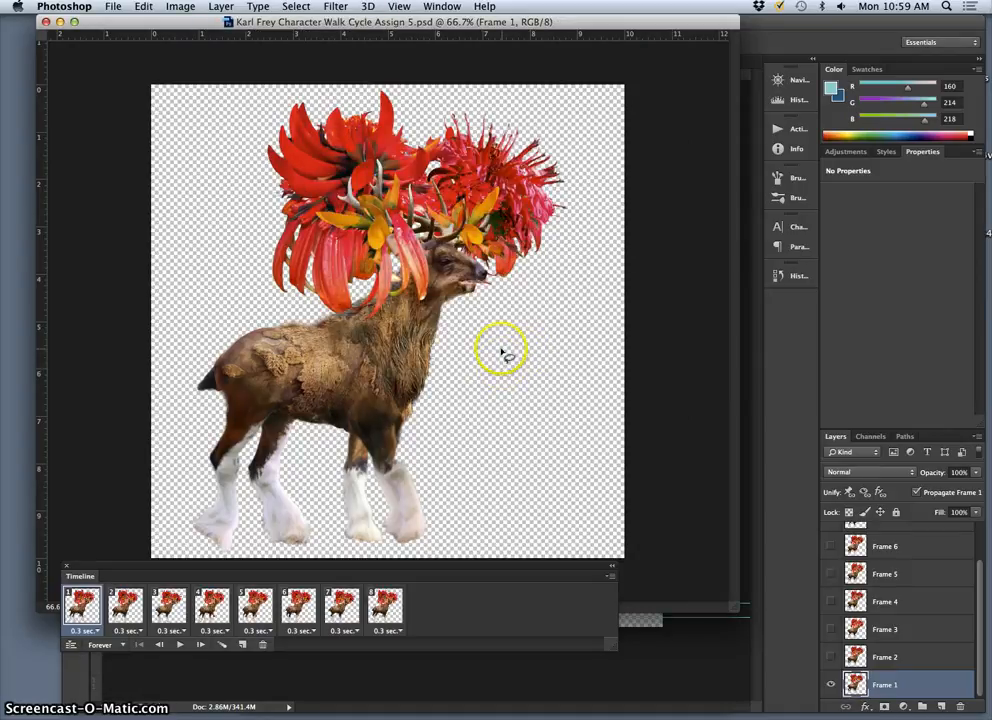
left_click(181, 645)
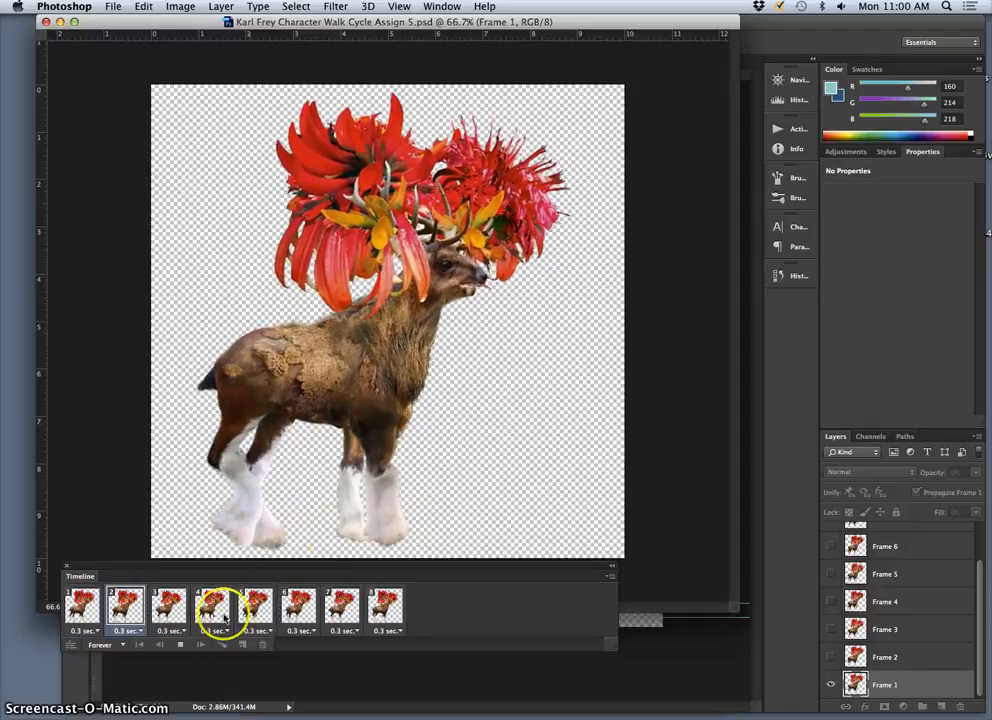
left_click(180, 643)
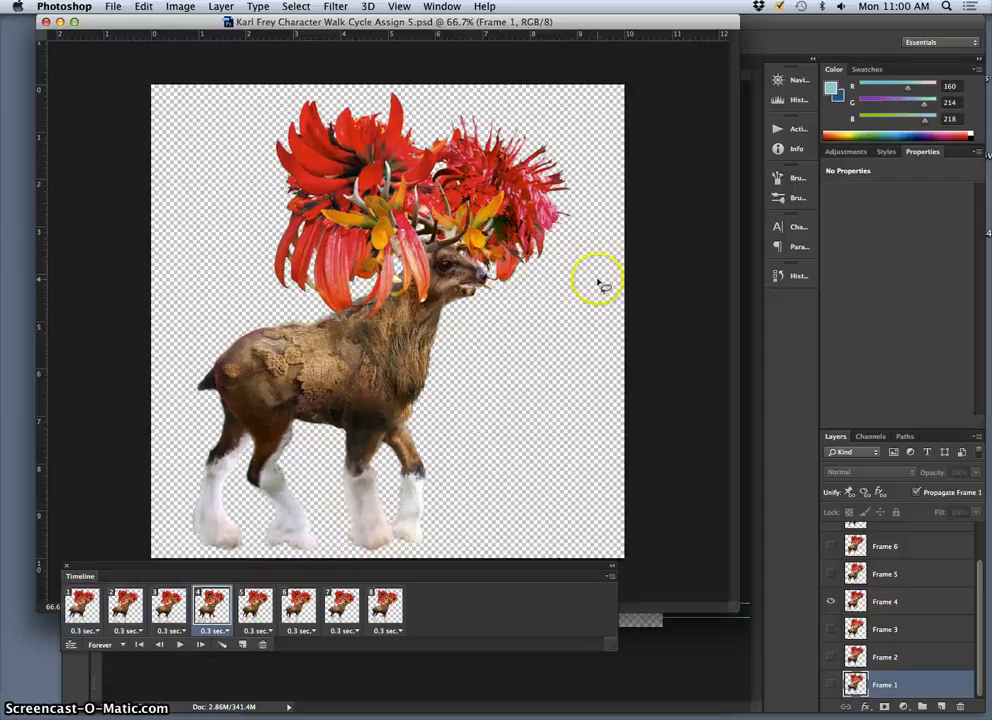
Reopen the recent Character Stage Frames Assign 5 document and close the Walk Cycle document.
left_click_drag(385, 24, 343, 40)
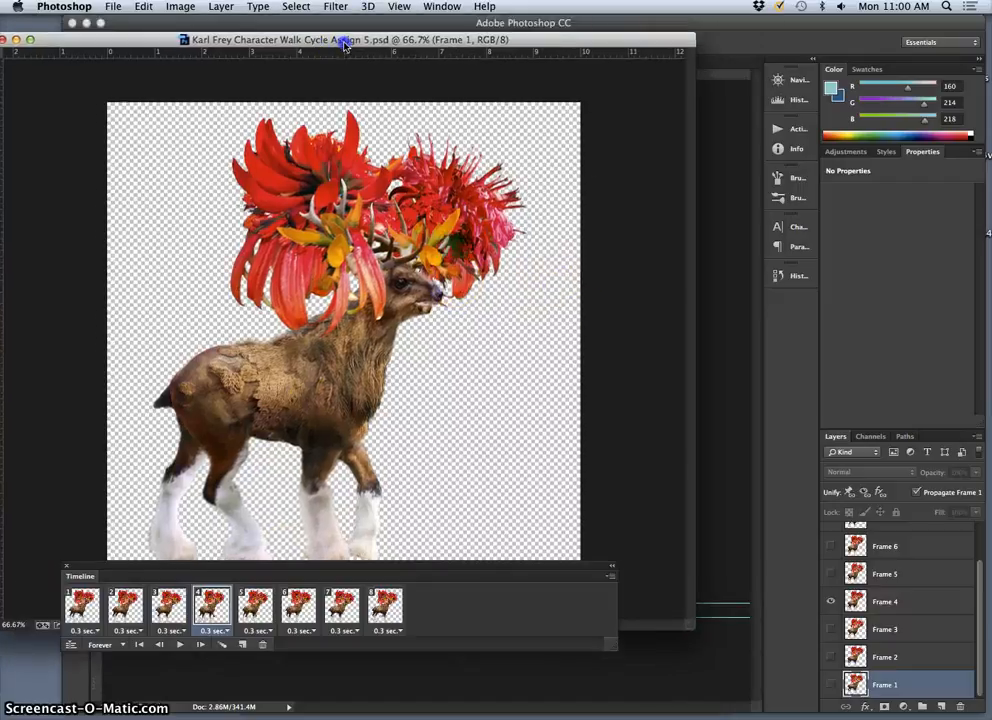
left_click(113, 6)
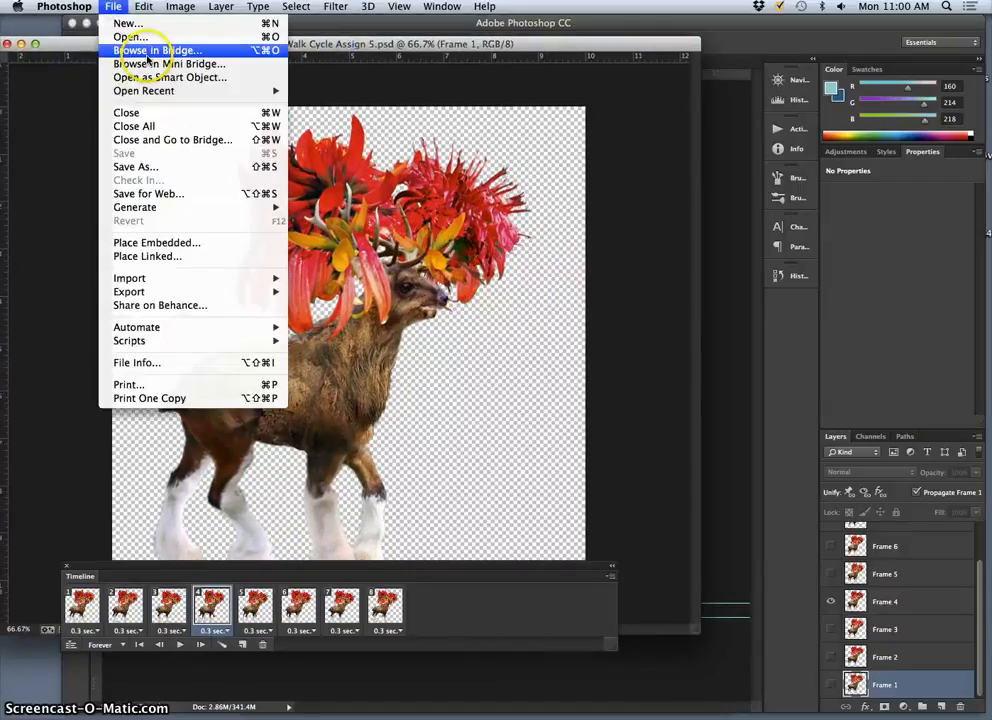
mouse_move(135, 90)
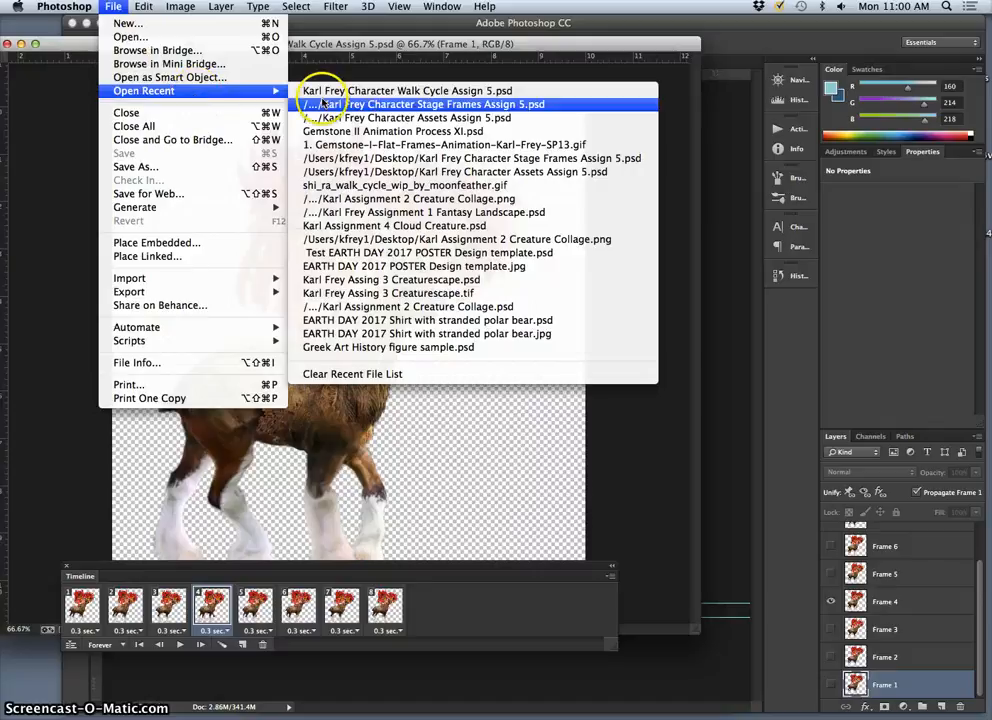
left_click(418, 104)
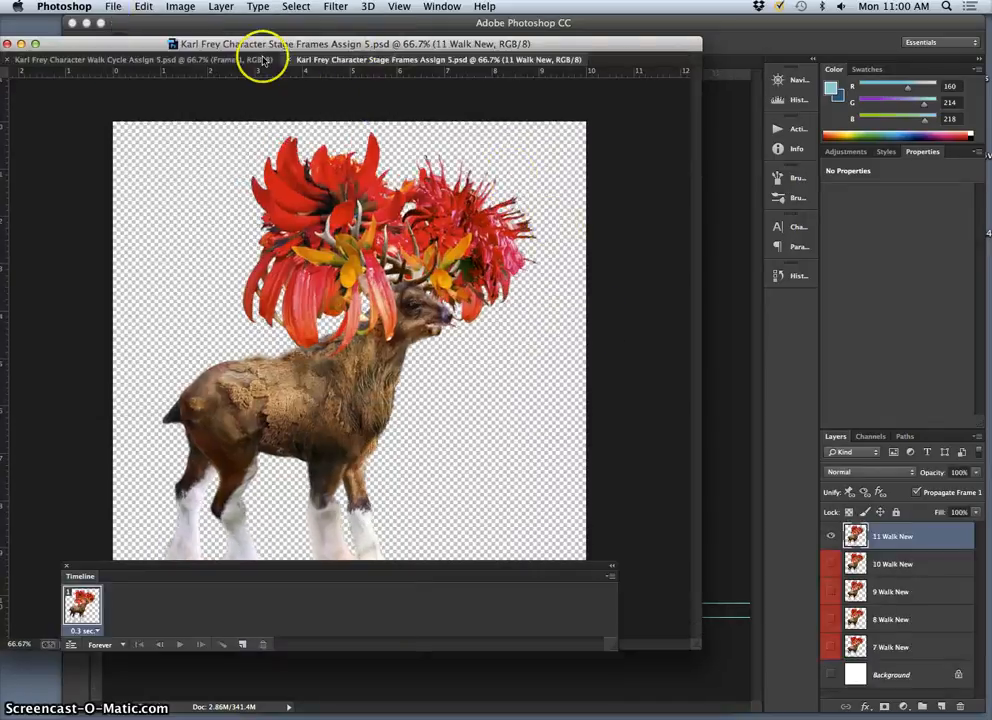
left_click_drag(206, 60, 263, 115)
left_click(90, 103)
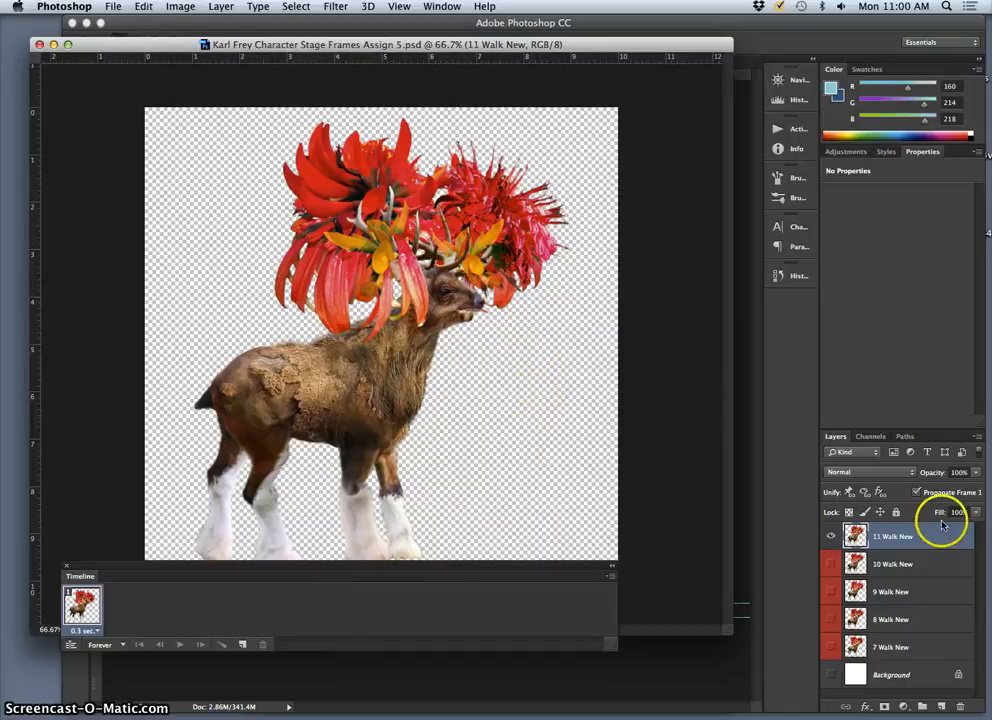
Delete the layers 7 Walk New through 11 Walk New from the Stage Frames document.
left_click(895, 647, "shift")
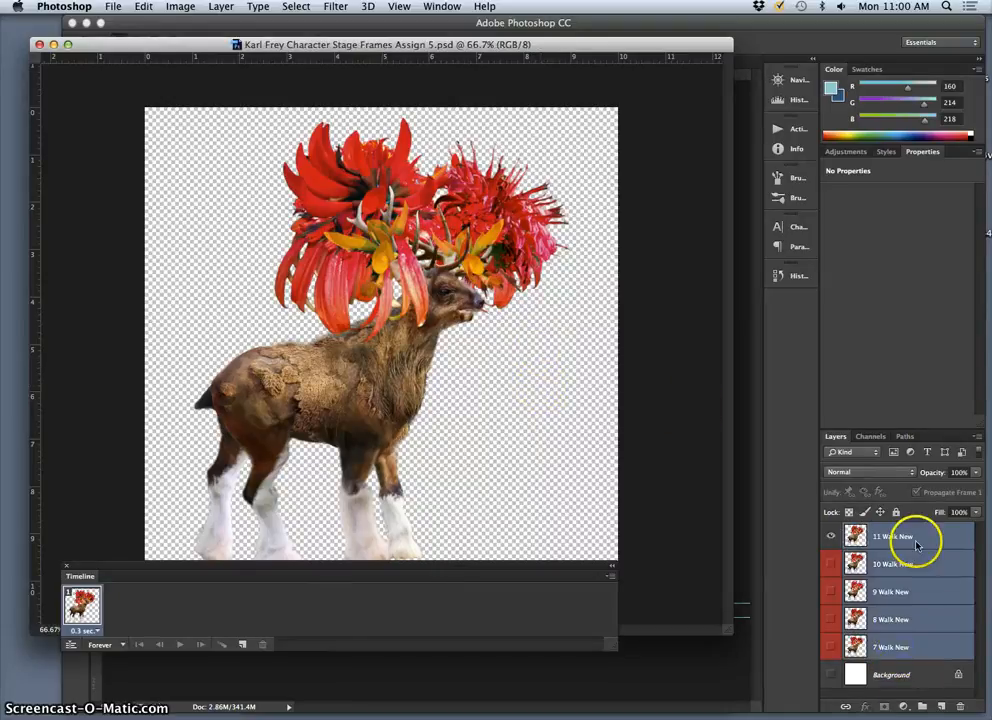
left_click_drag(914, 536, 958, 705)
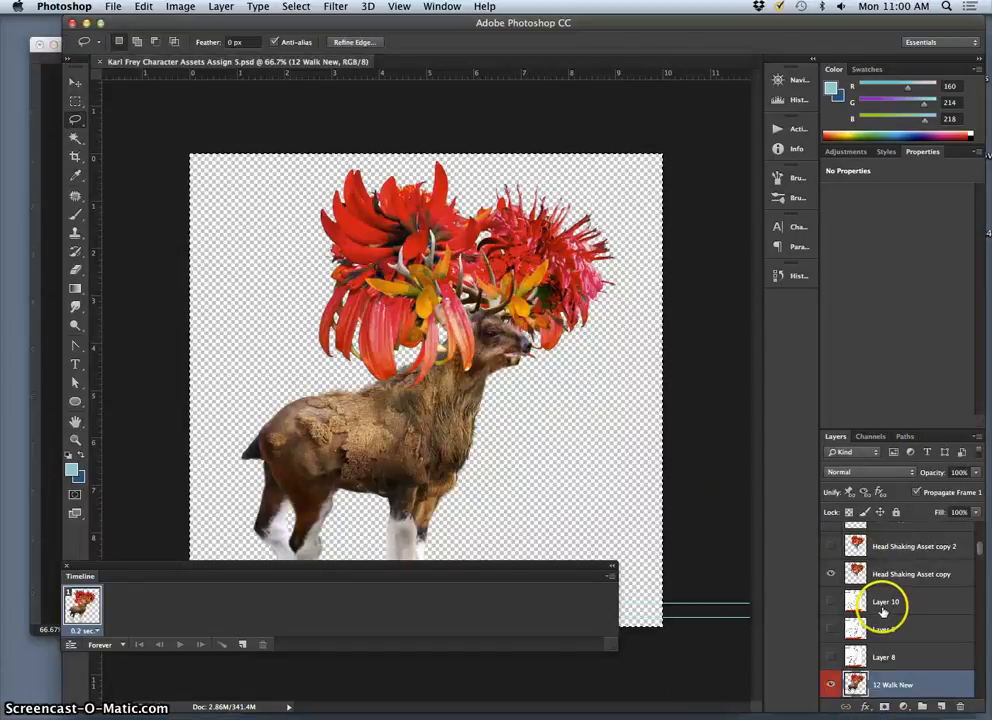
Select the Background layer at the bottom of the Character Assets document's layer stack.
scroll(884, 612, "down", 15)
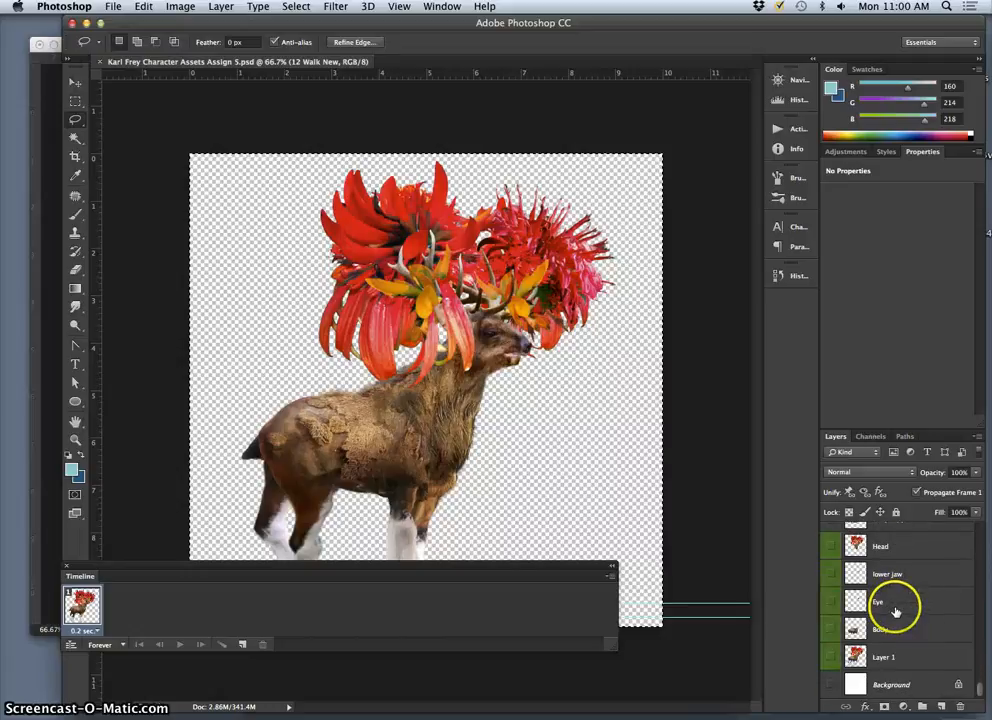
scroll(894, 612, "up", 10)
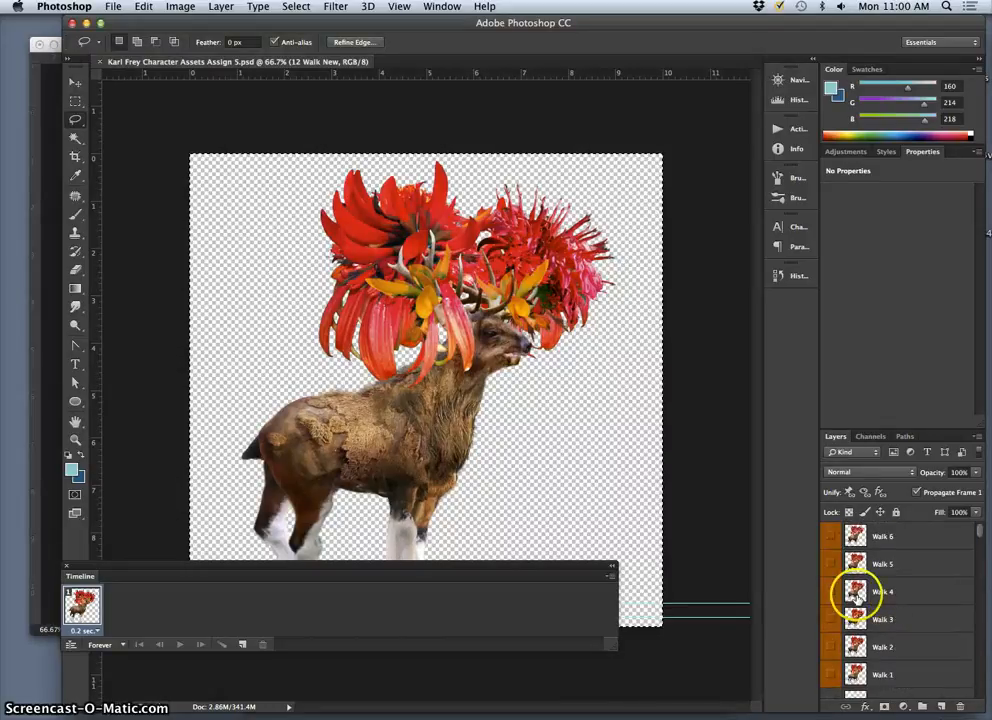
scroll(855, 600, "down", 15)
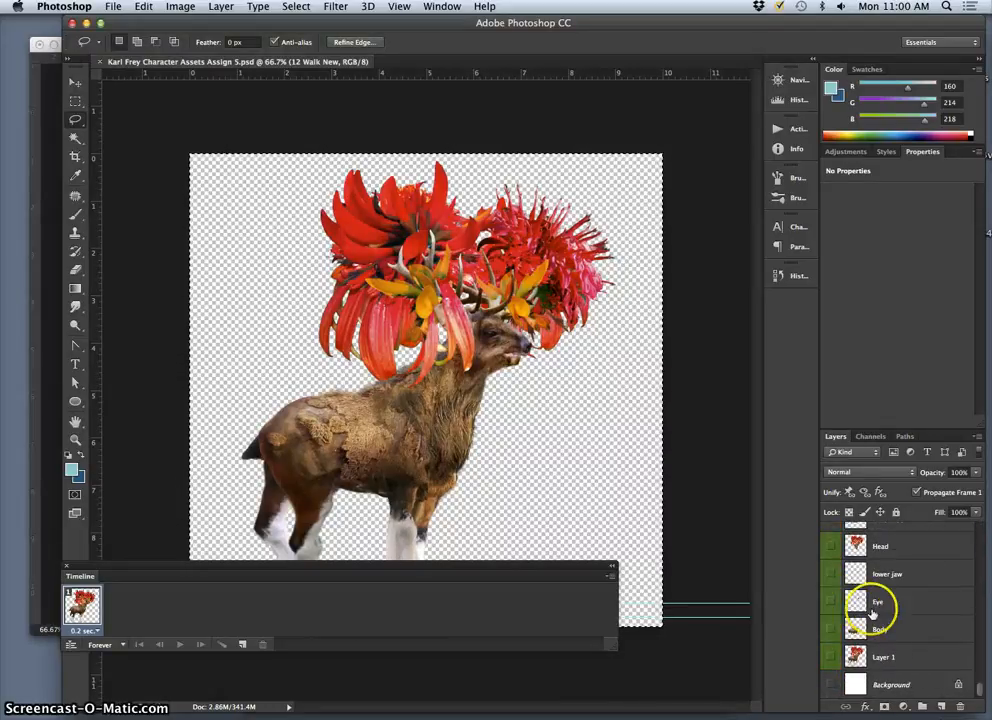
left_click(885, 682)
Switch to Finder and open the Assignment 5 Gif Animation Transformation folder inside the SP16 Digital Art Assignments folder.
mouse_move(815, 716)
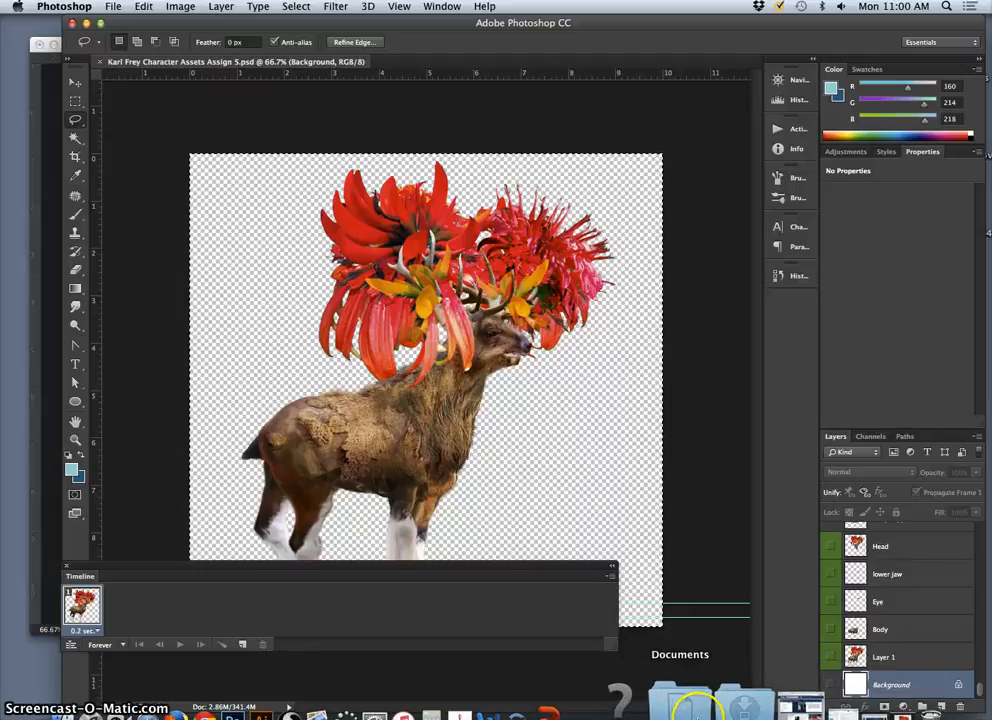
left_click(700, 700)
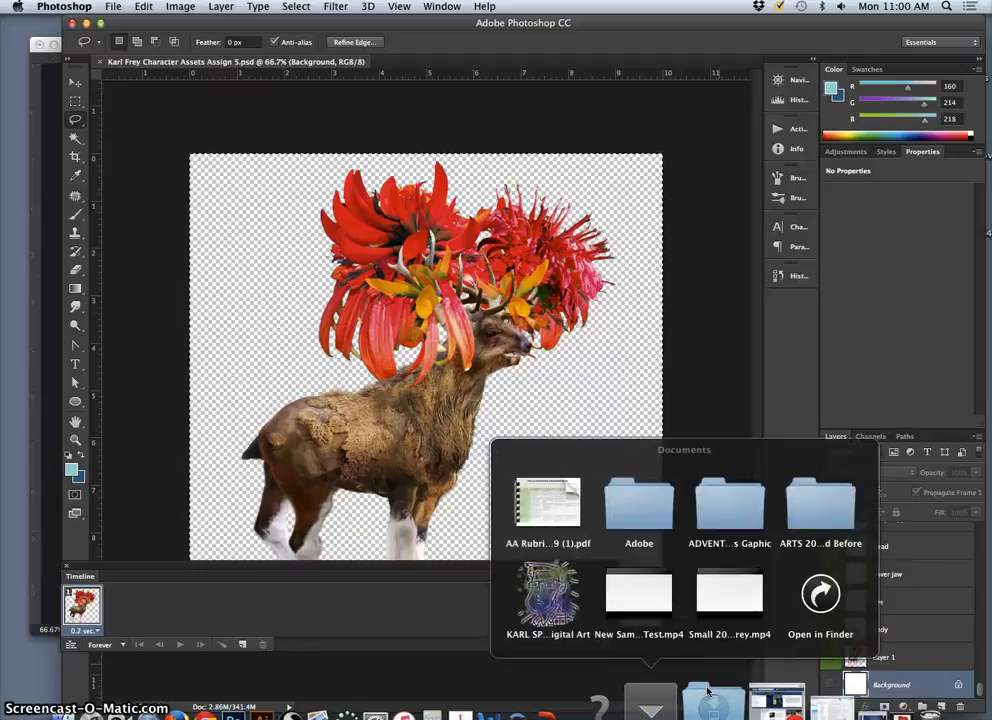
left_click(548, 595)
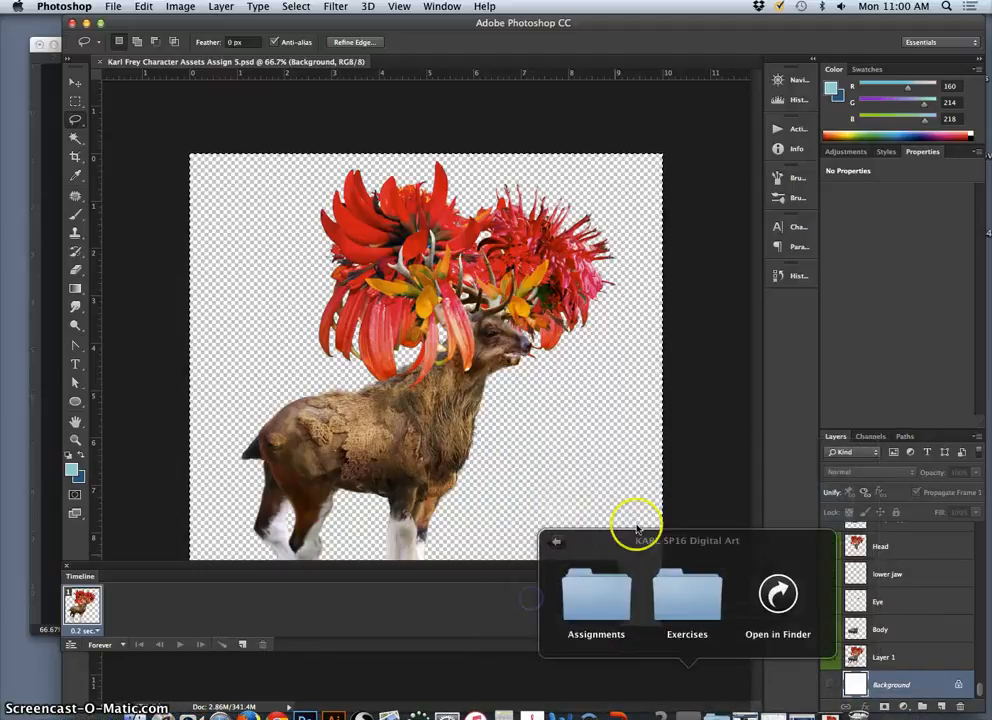
left_click(619, 612)
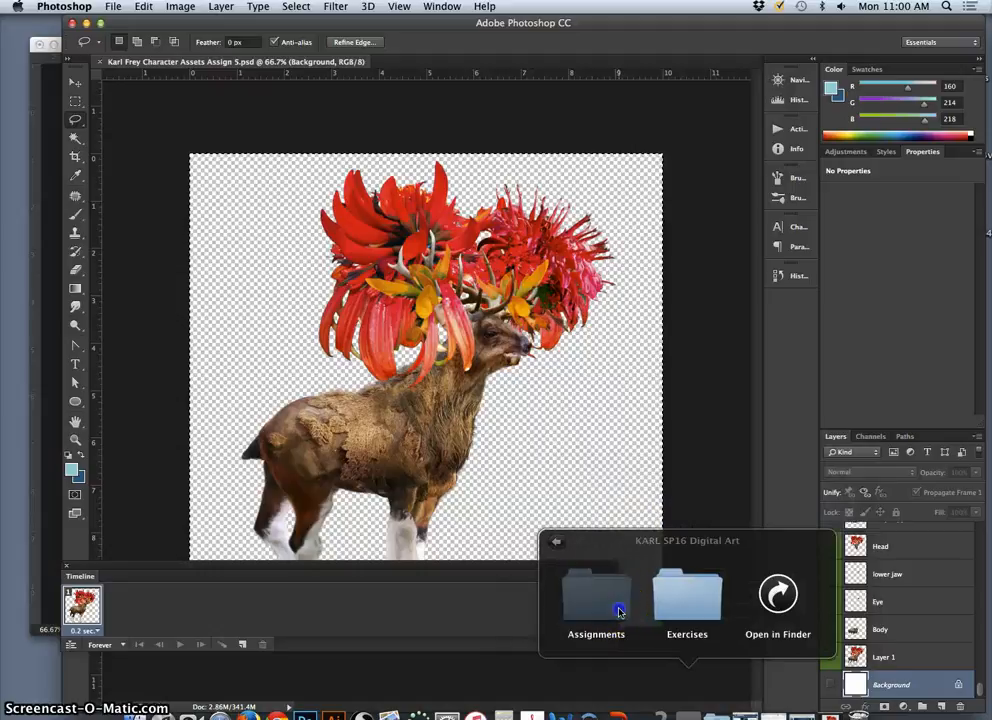
left_click(772, 596)
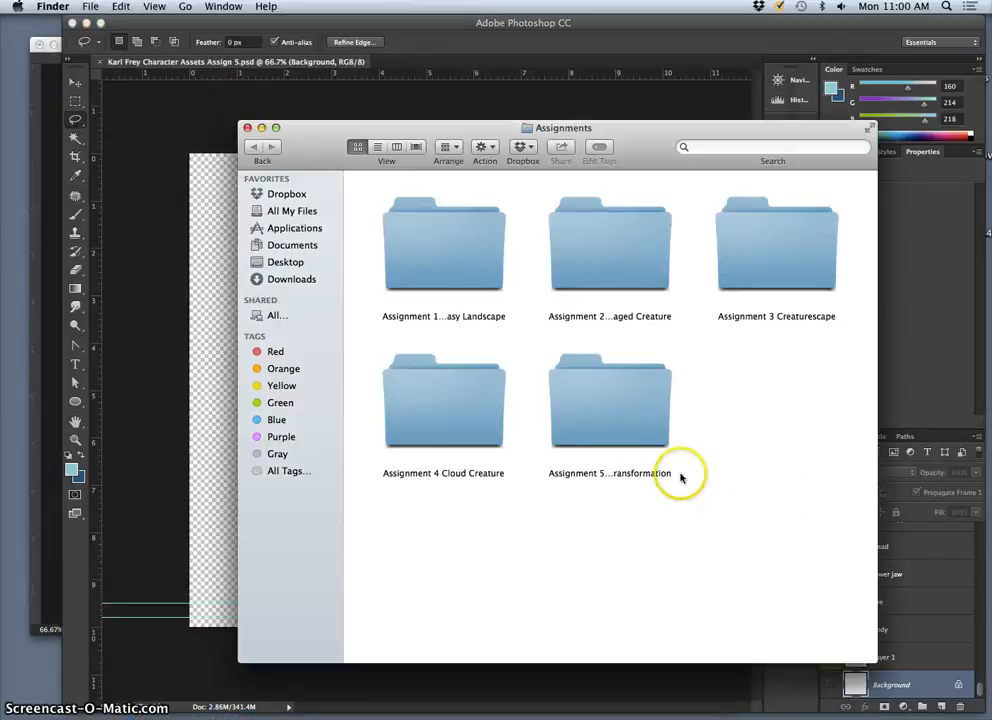
double_click(596, 426)
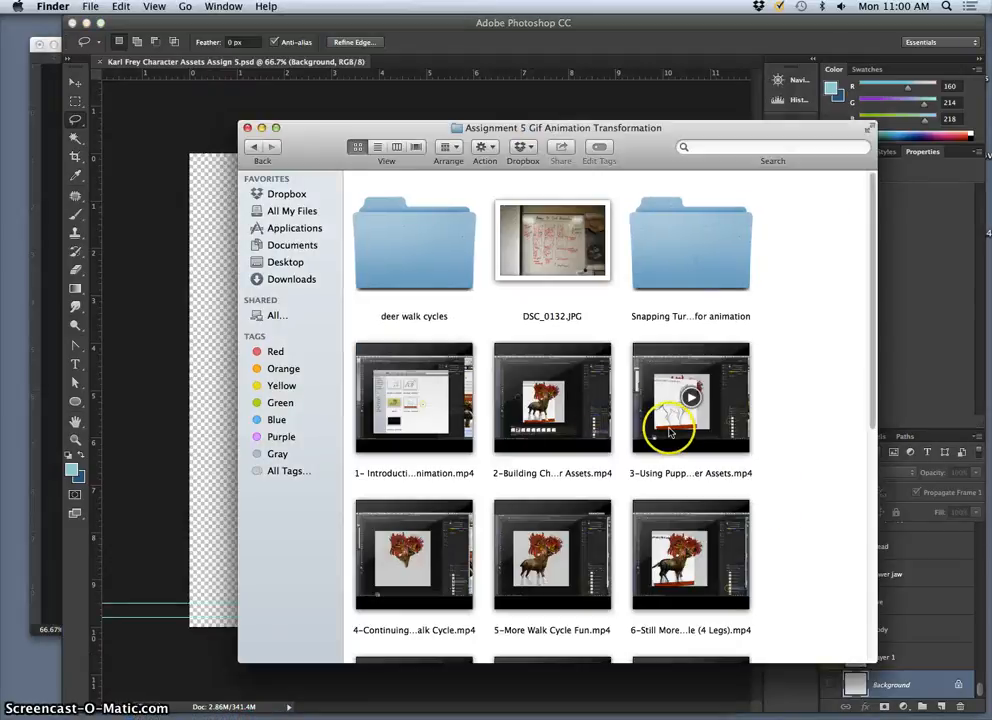
Bring up the storyboard photo DSC_0132.JPG, enlarge it to review the nine keyframes, and minimize it.
key("ctrl+Up")
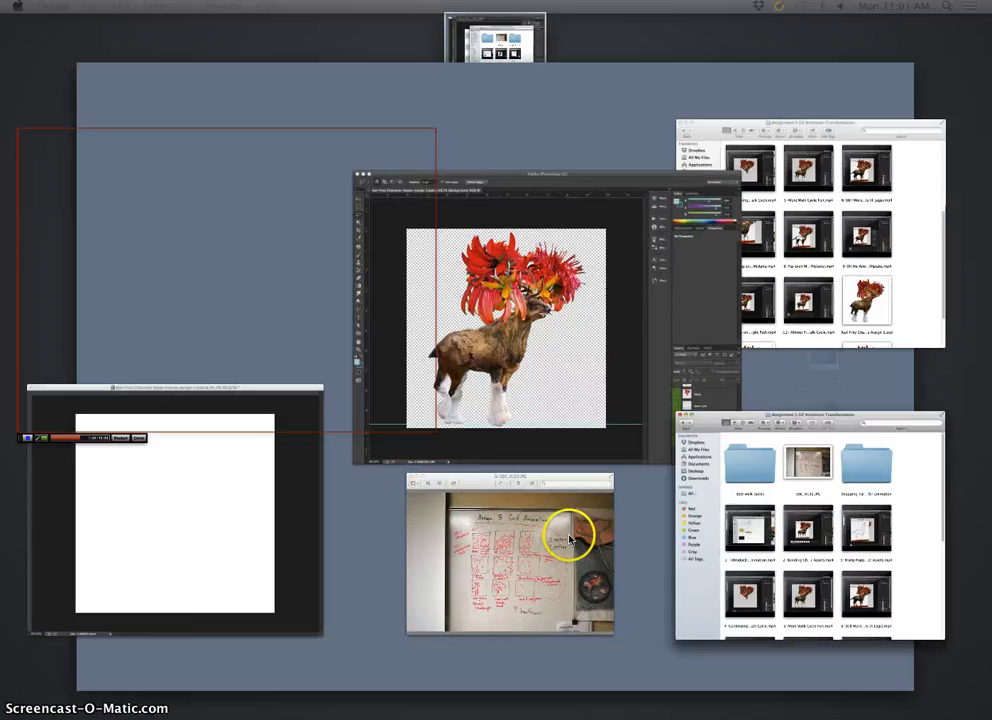
left_click(571, 531)
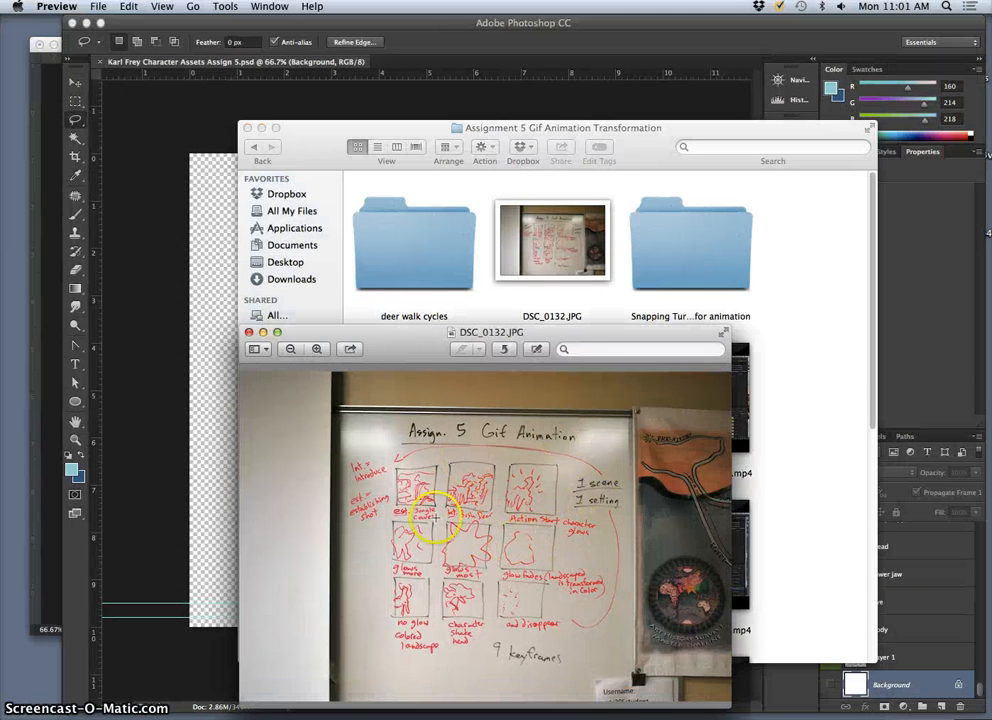
left_click_drag(560, 338, 373, 79)
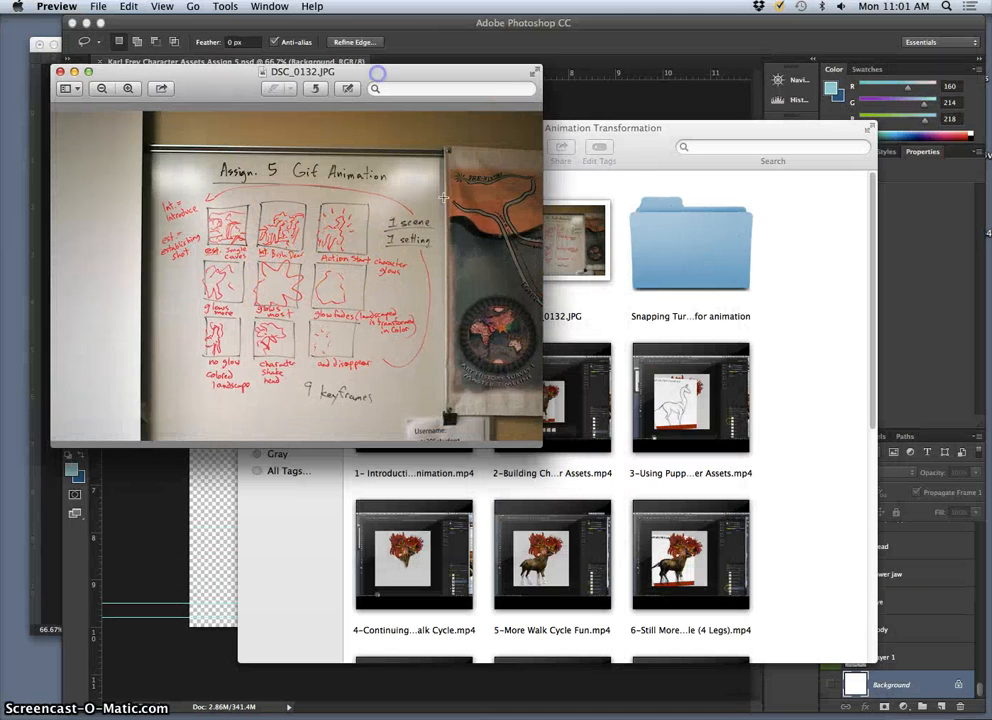
left_click_drag(528, 438, 935, 718)
left_click(474, 439)
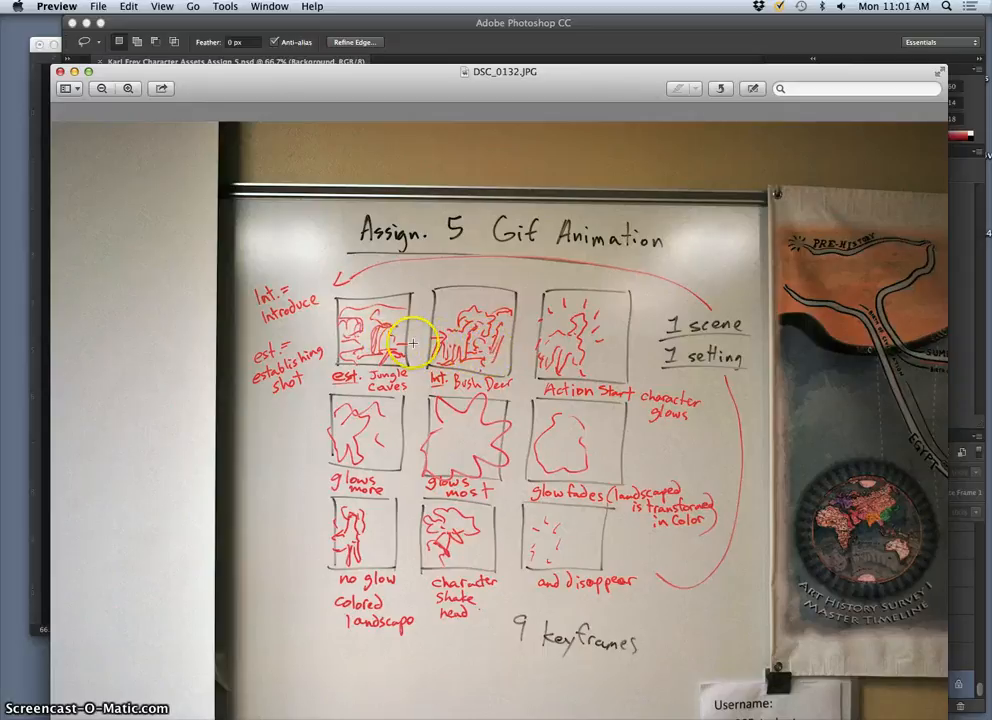
left_click(76, 73)
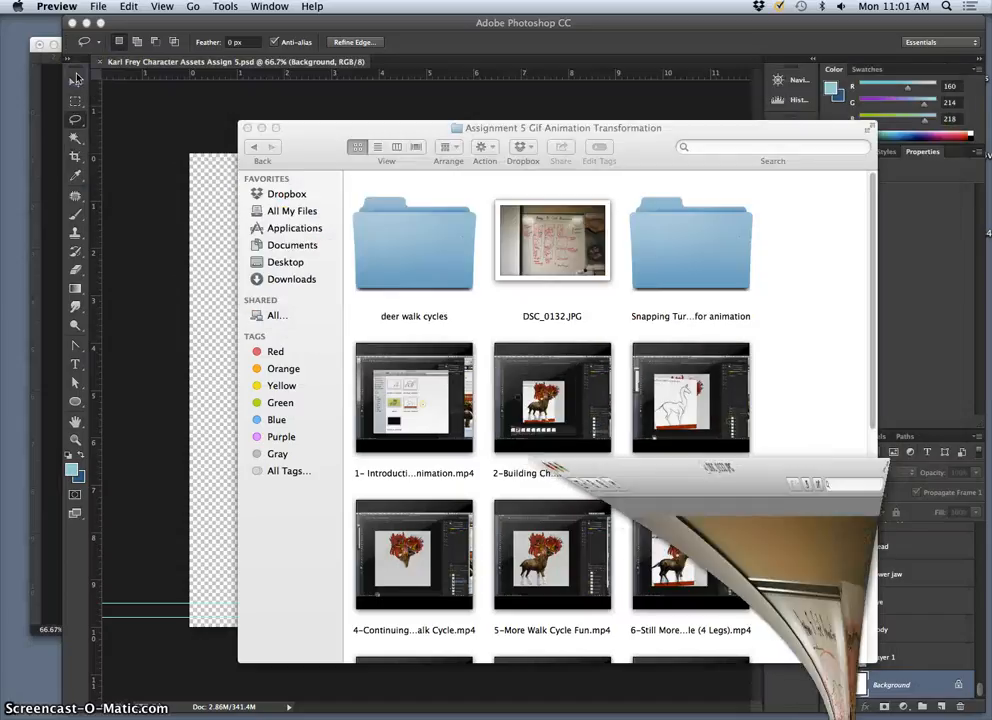
Look through the Assignment 5 folder and its Swamp foliage Assets subfolder for usable background scenery.
mouse_move(695, 405)
scroll(695, 405, "down", 10)
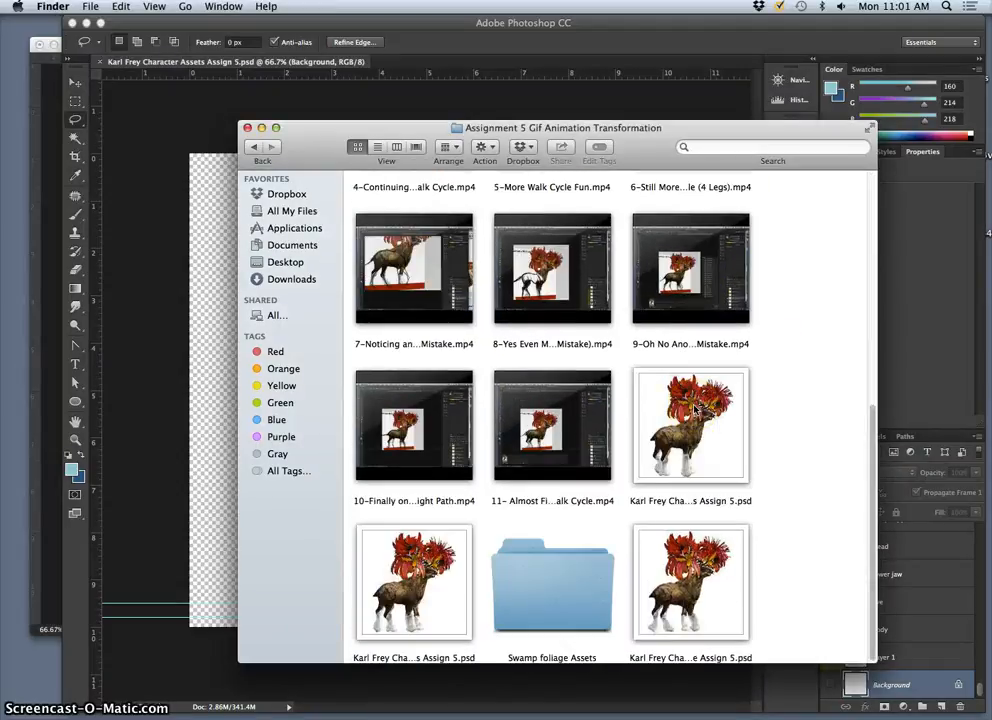
double_click(558, 575)
scroll(625, 395, "down", 3)
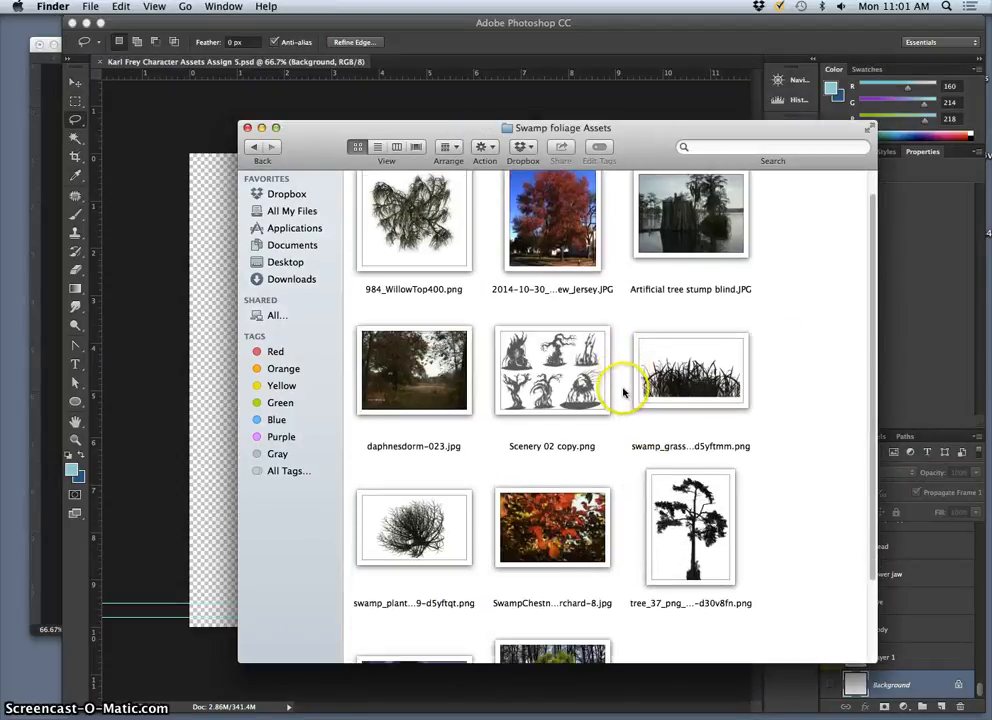
scroll(565, 398, "up", 3)
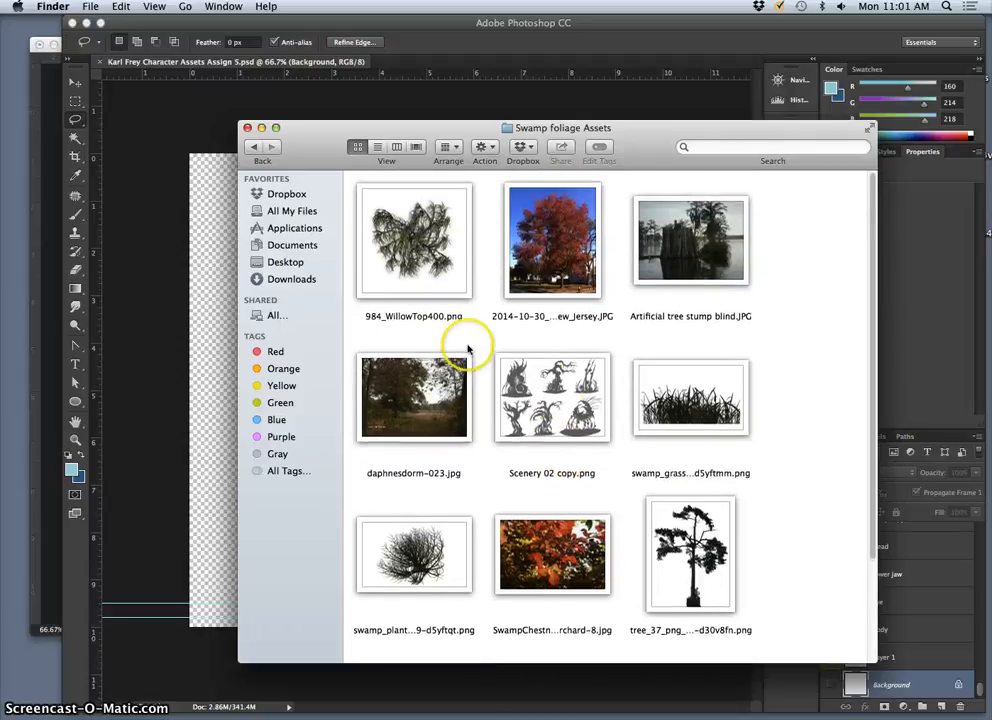
left_click(251, 149)
left_click(251, 149)
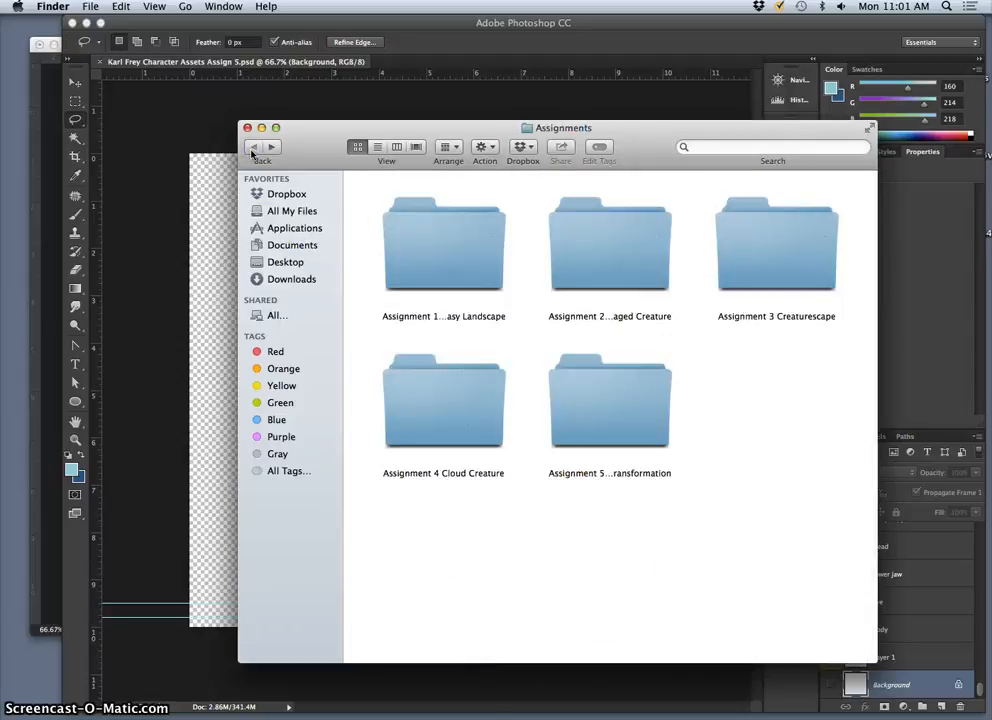
left_click(272, 148)
scroll(674, 395, "up", 5)
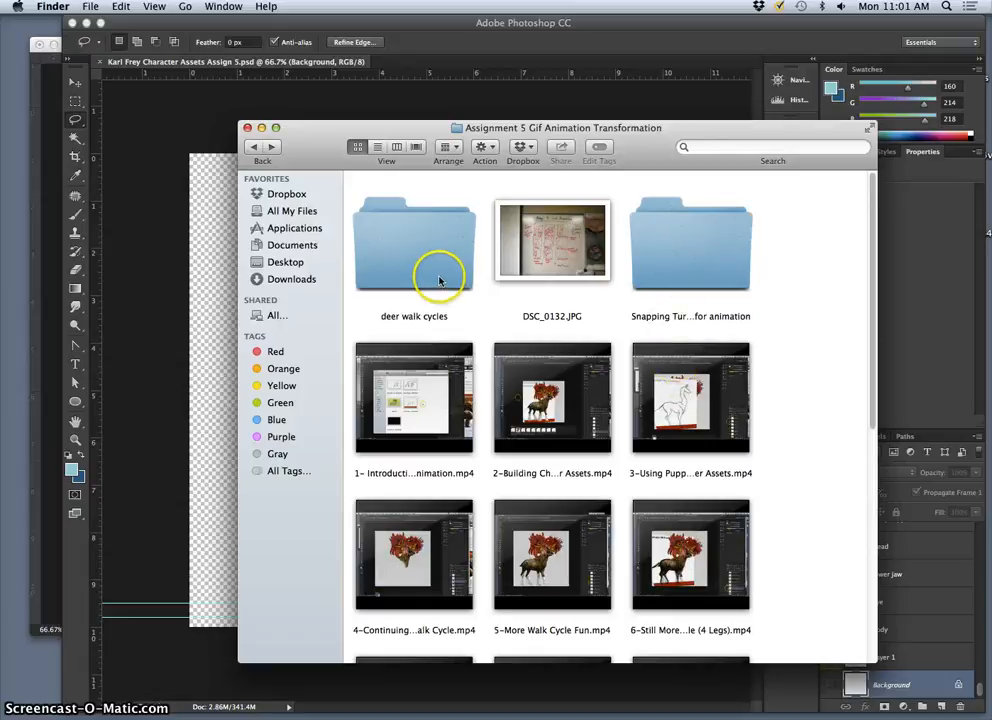
Open the Creaturescape Photoshop file from the Assignment 3 Creaturescape folder and close the animation timeline.
left_click(252, 147)
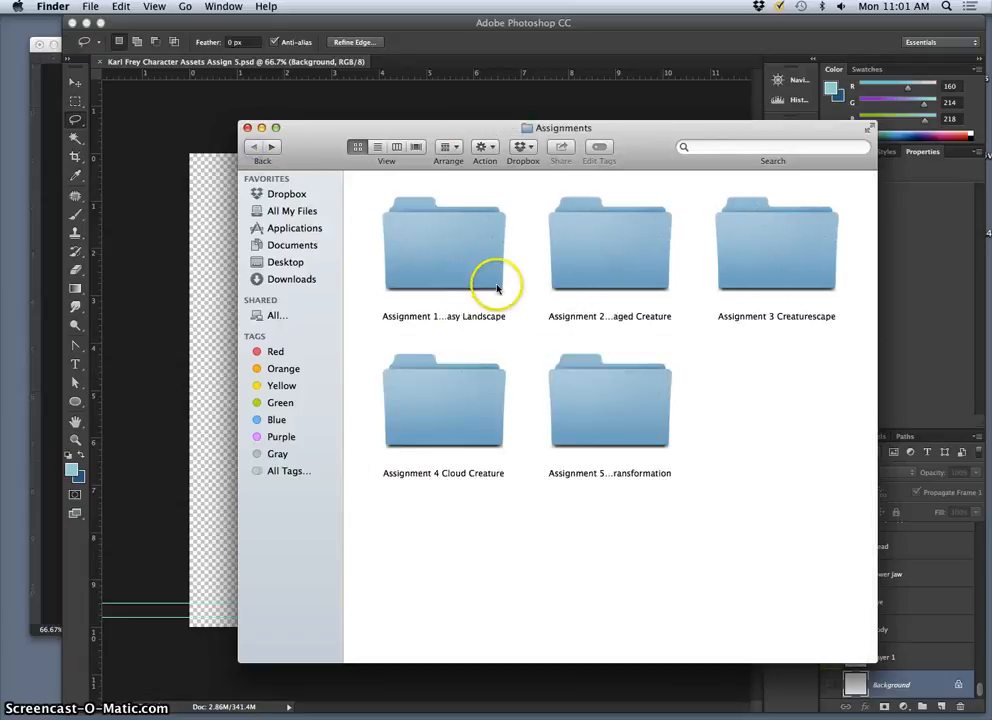
double_click(739, 275)
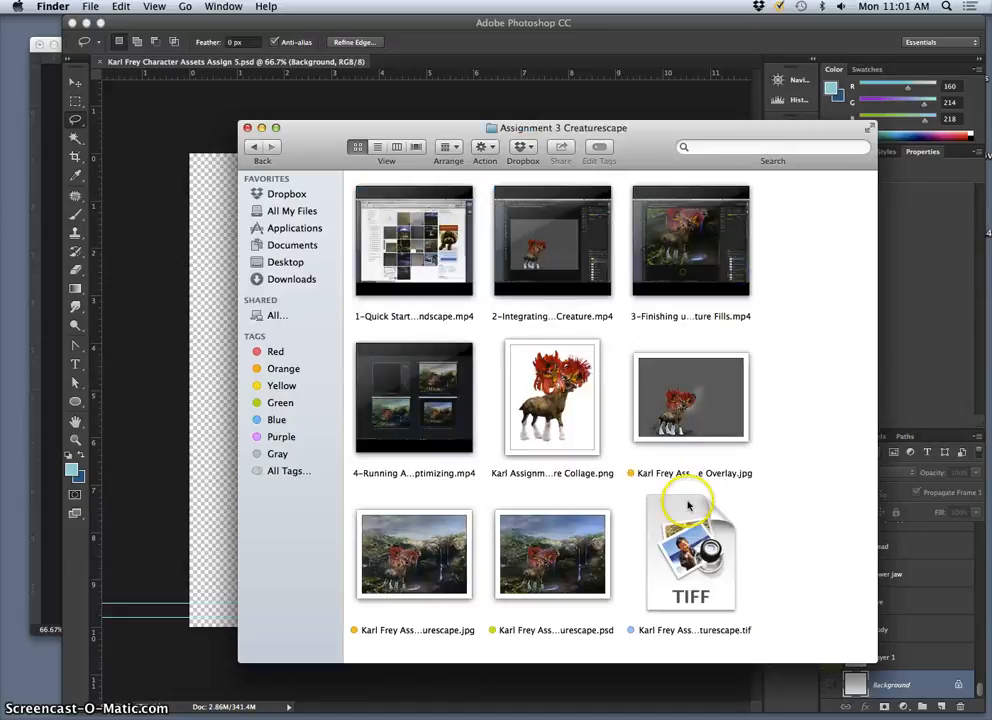
double_click(553, 578)
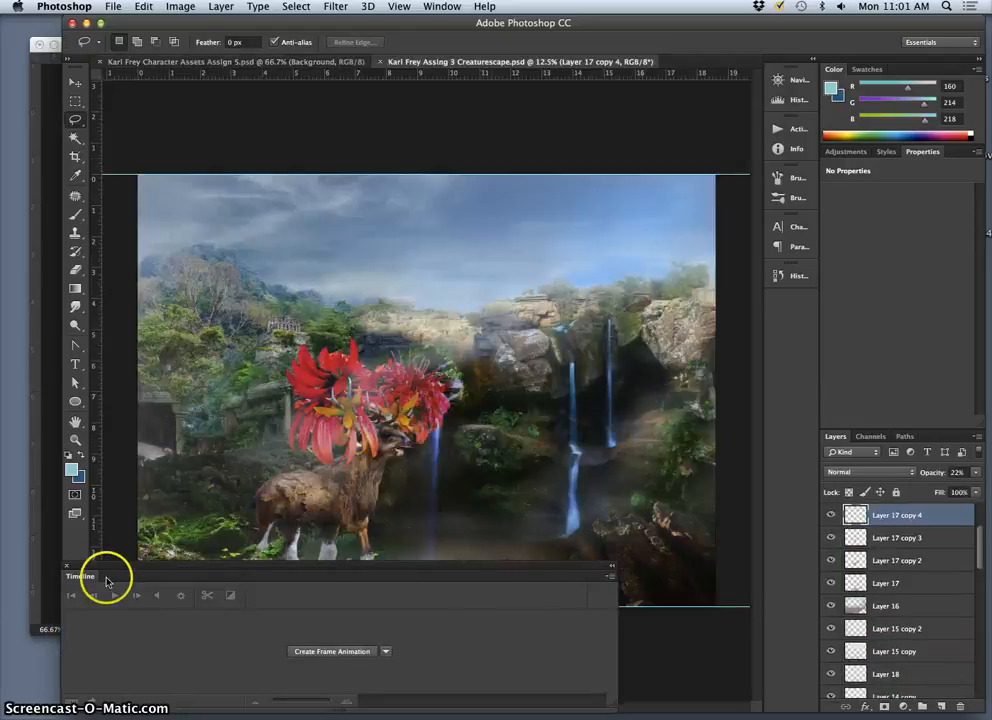
left_click(66, 565)
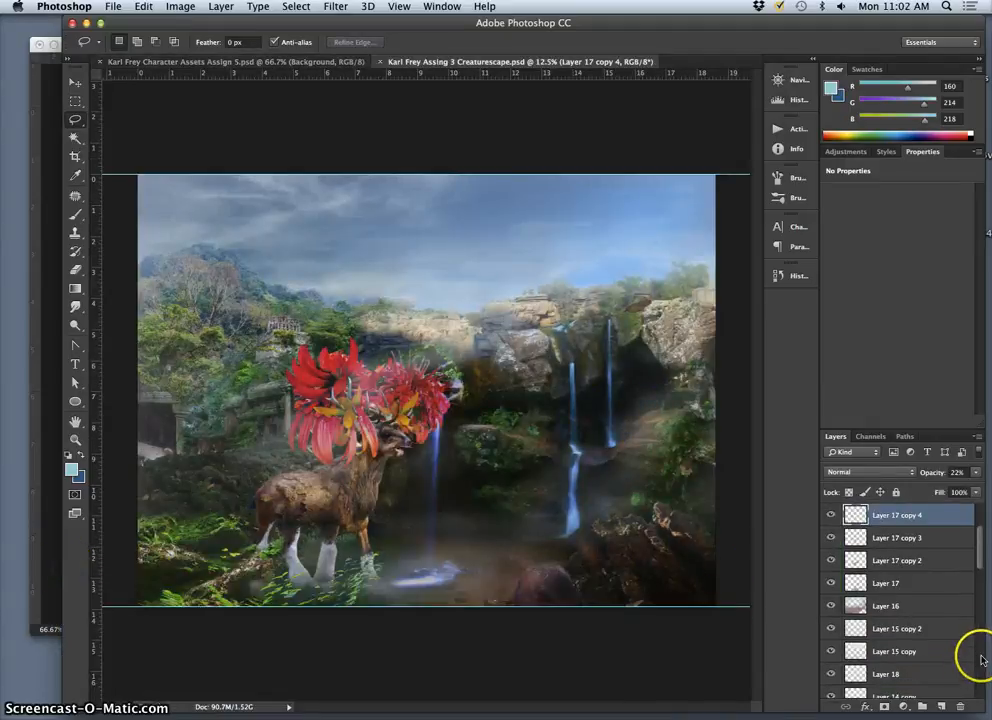
Hide the Assignment 2 Creature layers directly above and below Layer 7 in the Creaturescape document.
scroll(940, 630, "down", 10)
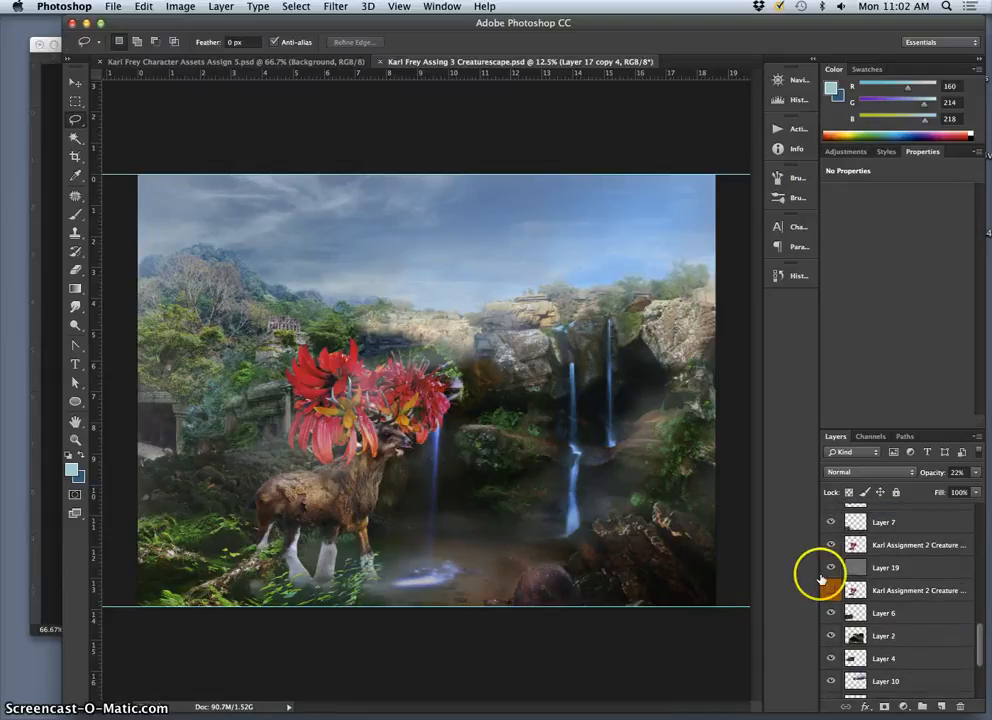
left_click(829, 545)
left_click(830, 568)
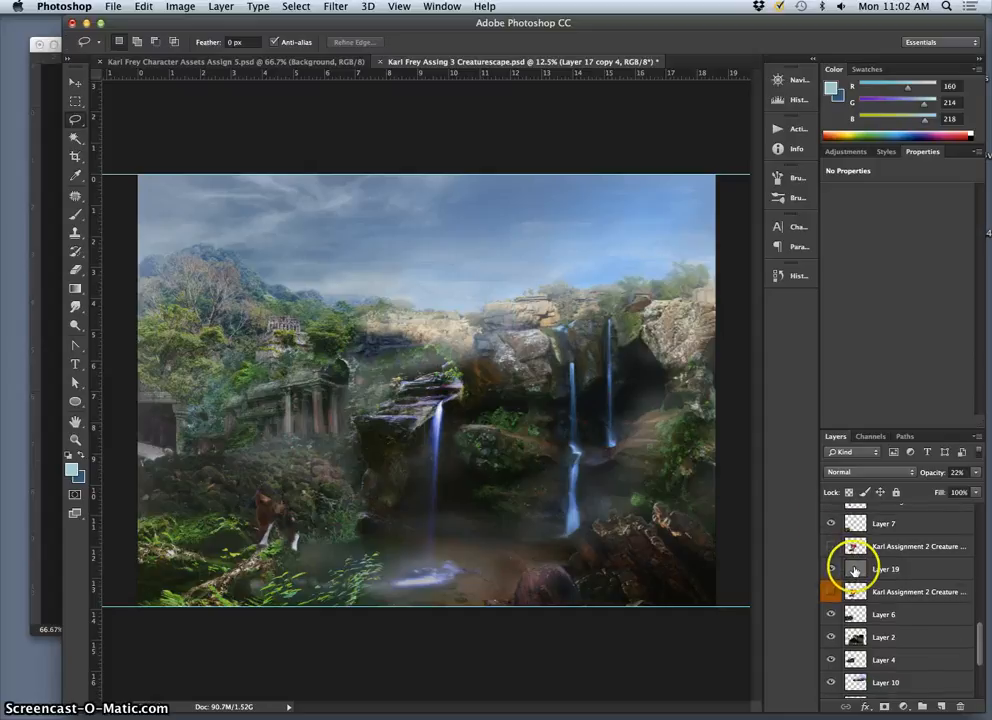
scroll(848, 569, "up", 1)
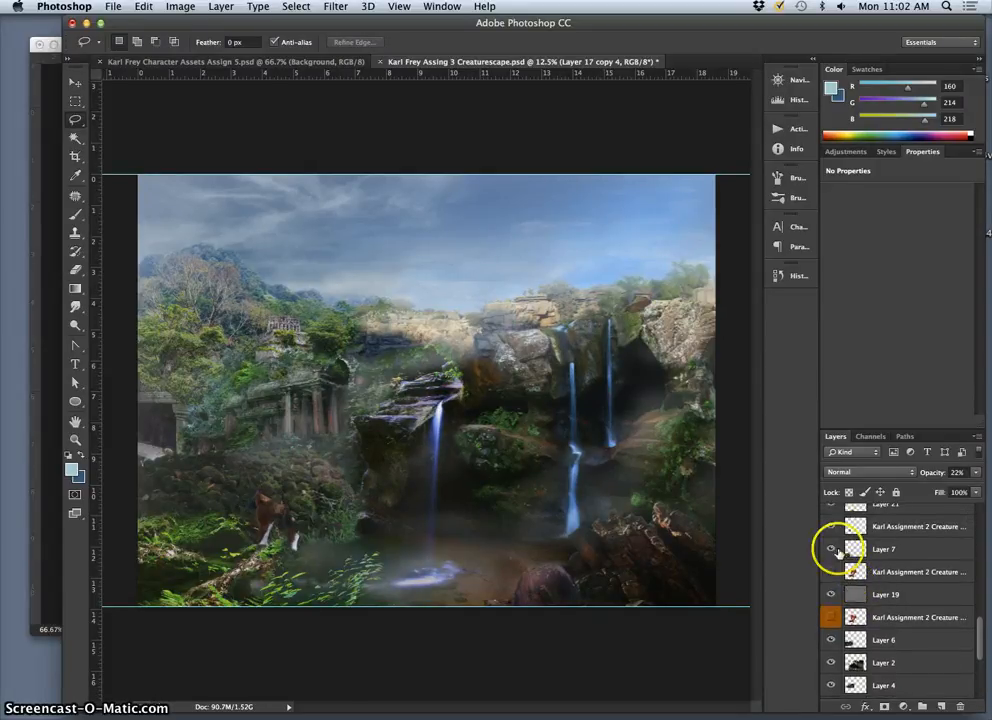
left_click(830, 523)
scroll(858, 560, "up", 1)
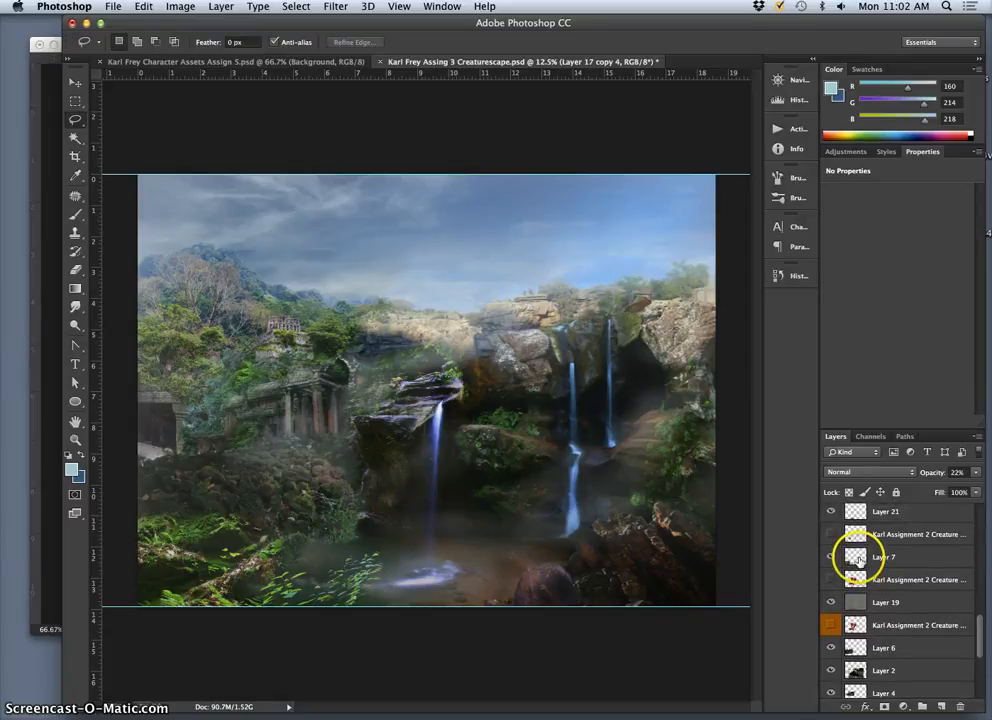
scroll(858, 562, "up", 1)
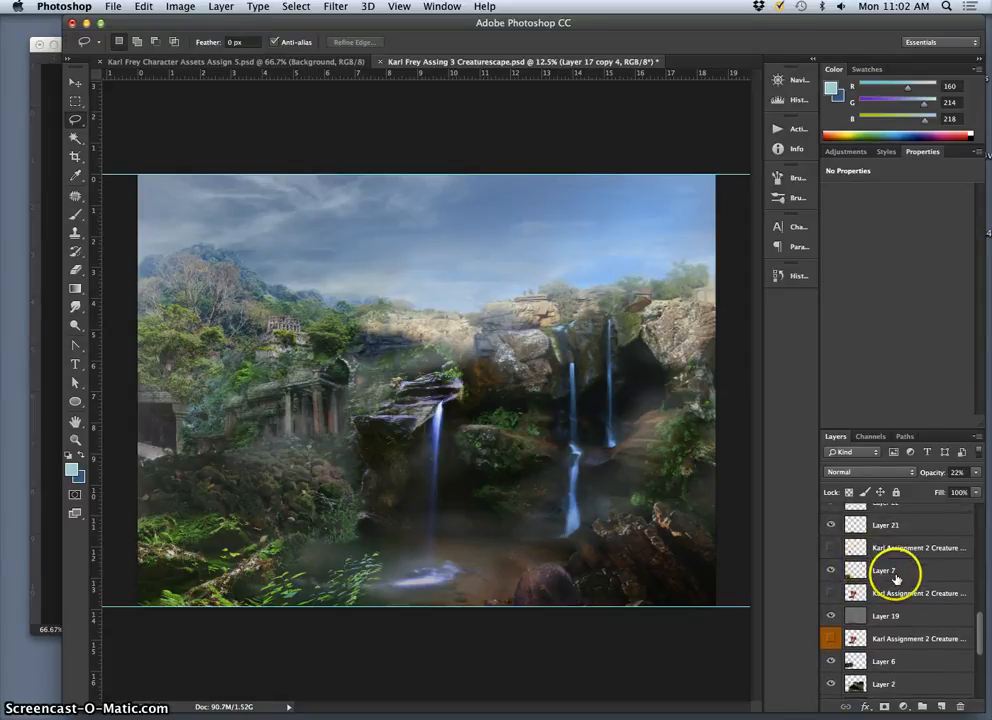
Select all Creaturescape layers from Layer 17 copy 5 down through Layer 9, leaving out Layer 0.
scroll(896, 578, "up", 4)
scroll(897, 578, "up", 8)
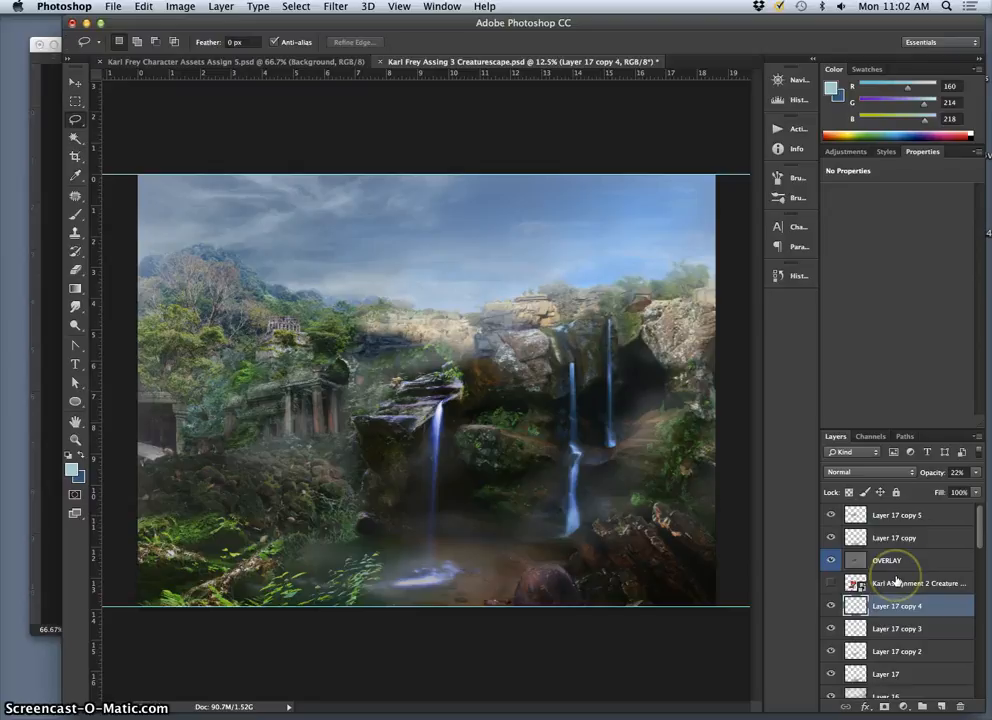
left_click(957, 514)
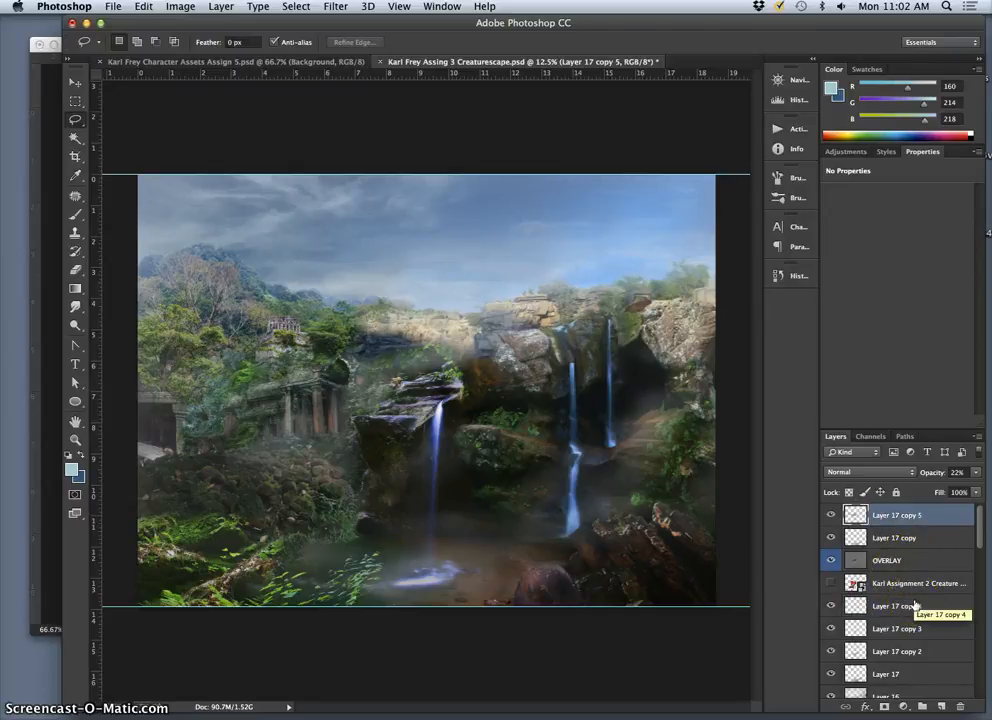
scroll(913, 605, "down", 10)
left_click(902, 681)
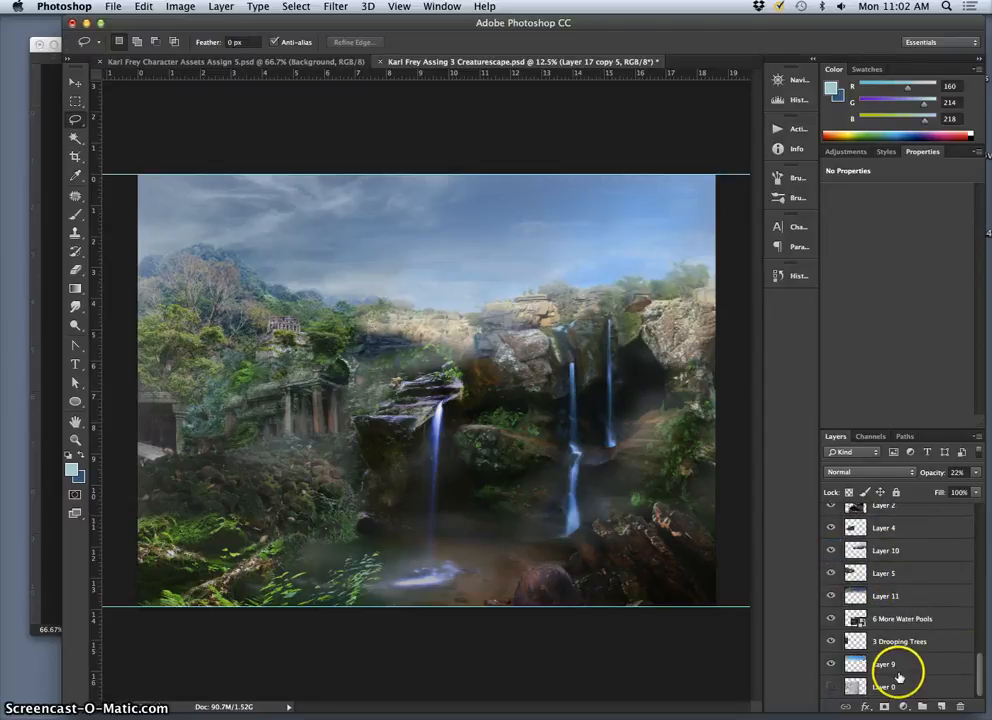
left_click(893, 665, "shift")
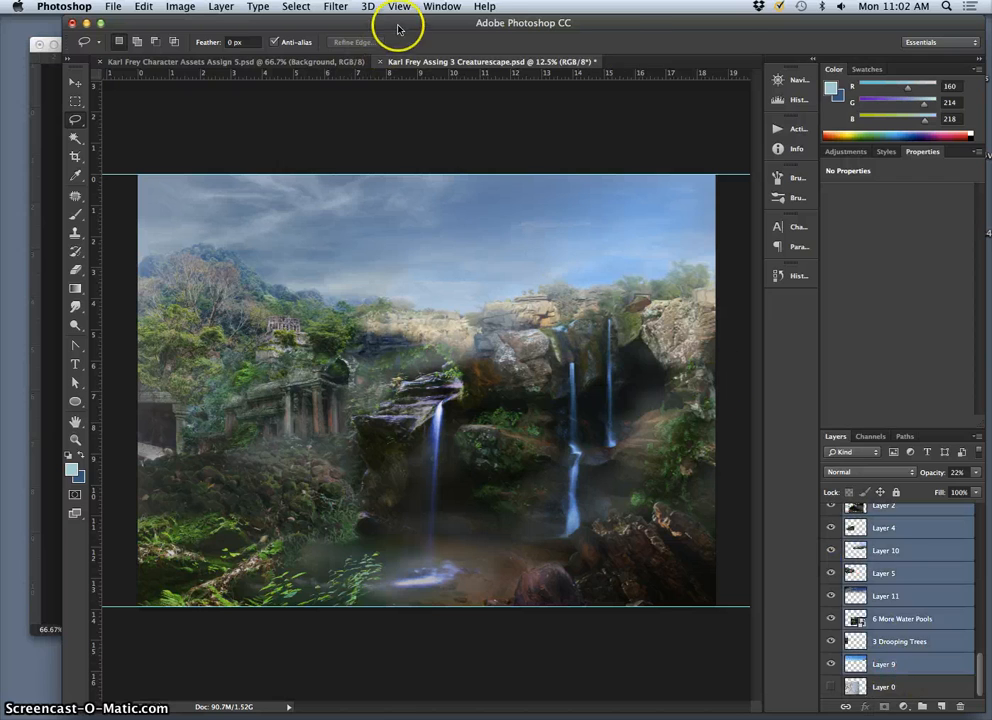
Float the Creaturescape document in its own window and copy its selected layers into the Character Assets document.
left_click_drag(397, 29, 343, 20)
left_click(440, 66)
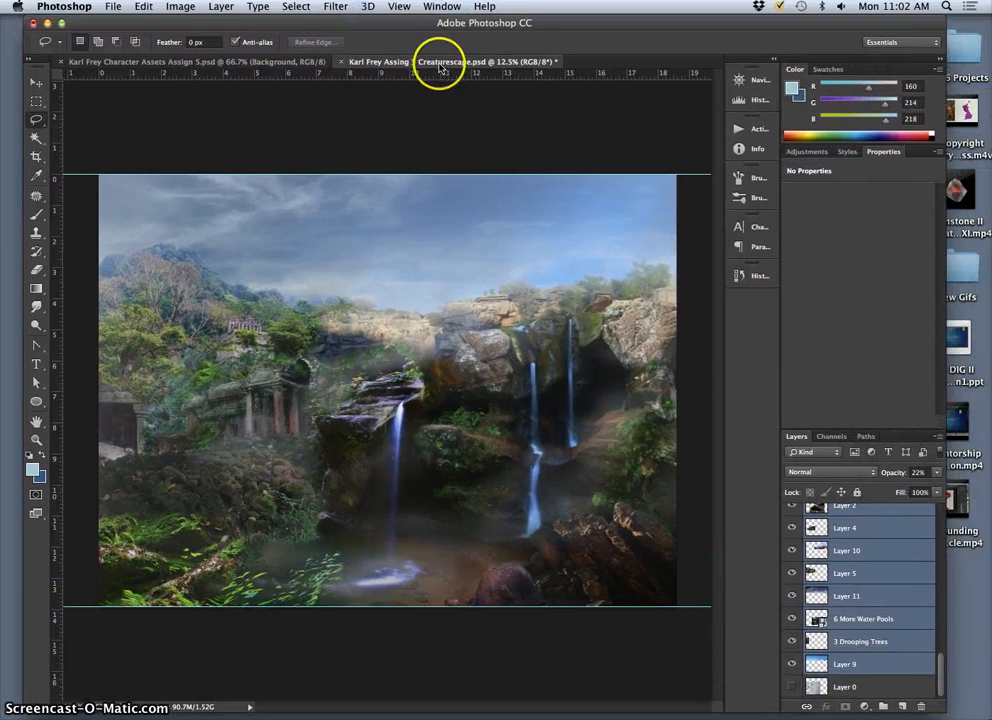
left_click_drag(440, 66, 100, 256)
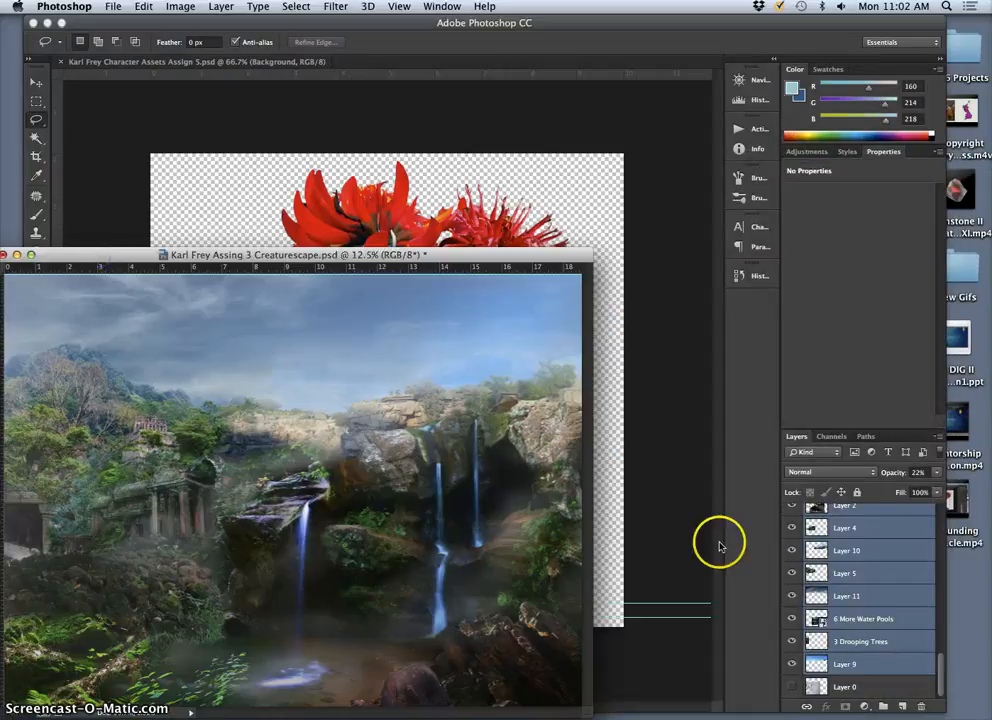
left_click_drag(881, 589, 552, 205)
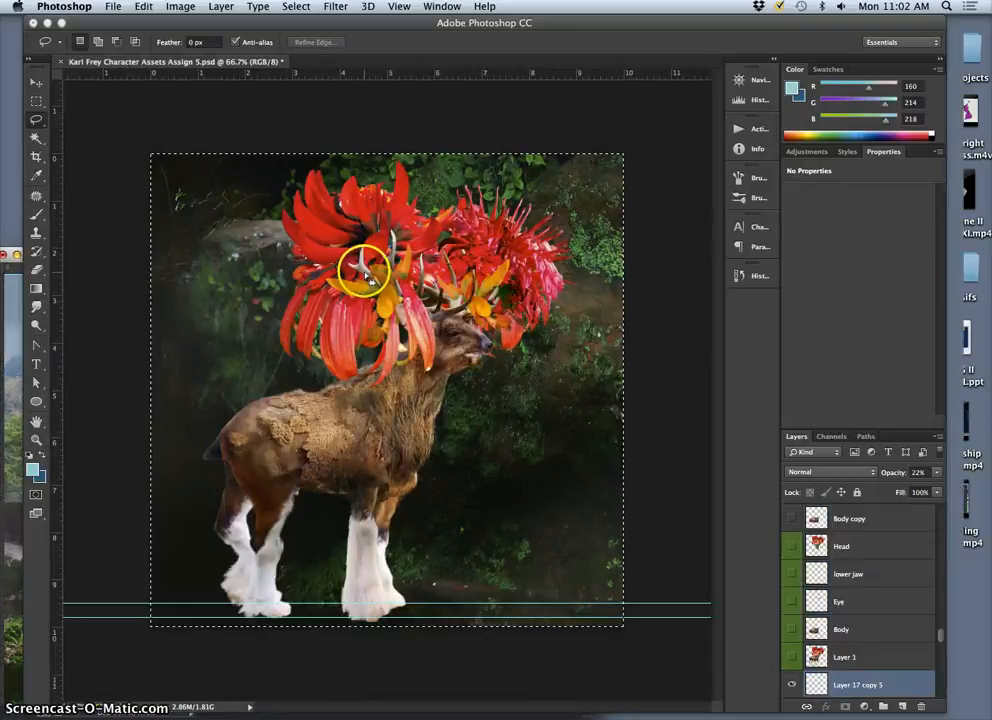
Scale the copied Creaturescape layers down to 22.25% with Free Transform and position them over the character canvas.
key("super+minus")
key("super+minus")
key("super+minus")
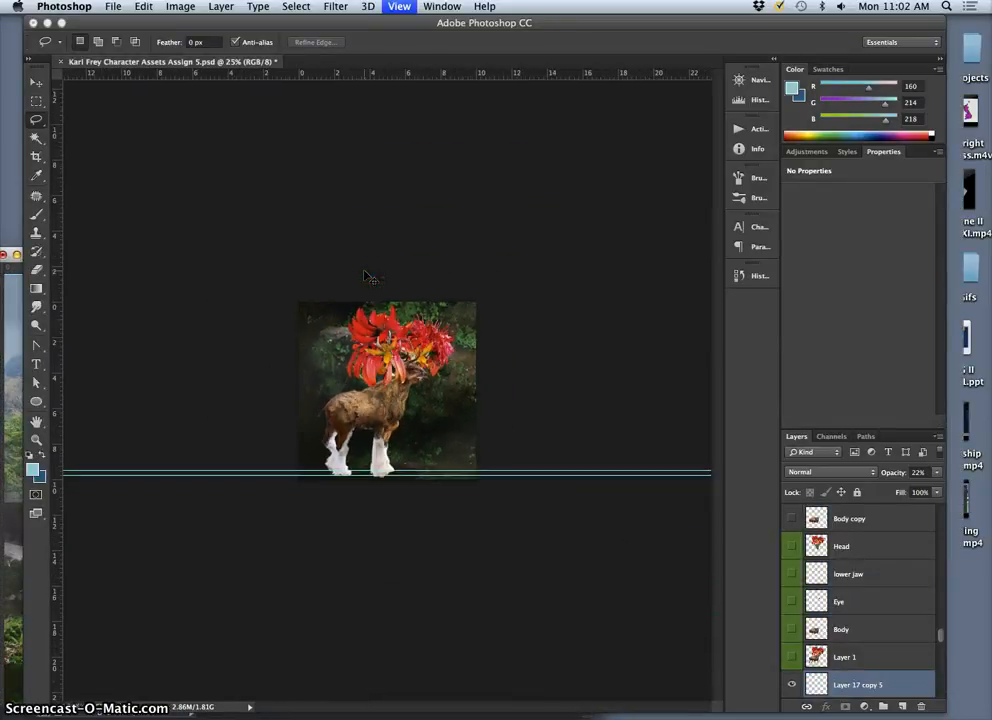
key("super+minus")
key("super+minus")
key("super+minus")
key("super+minus")
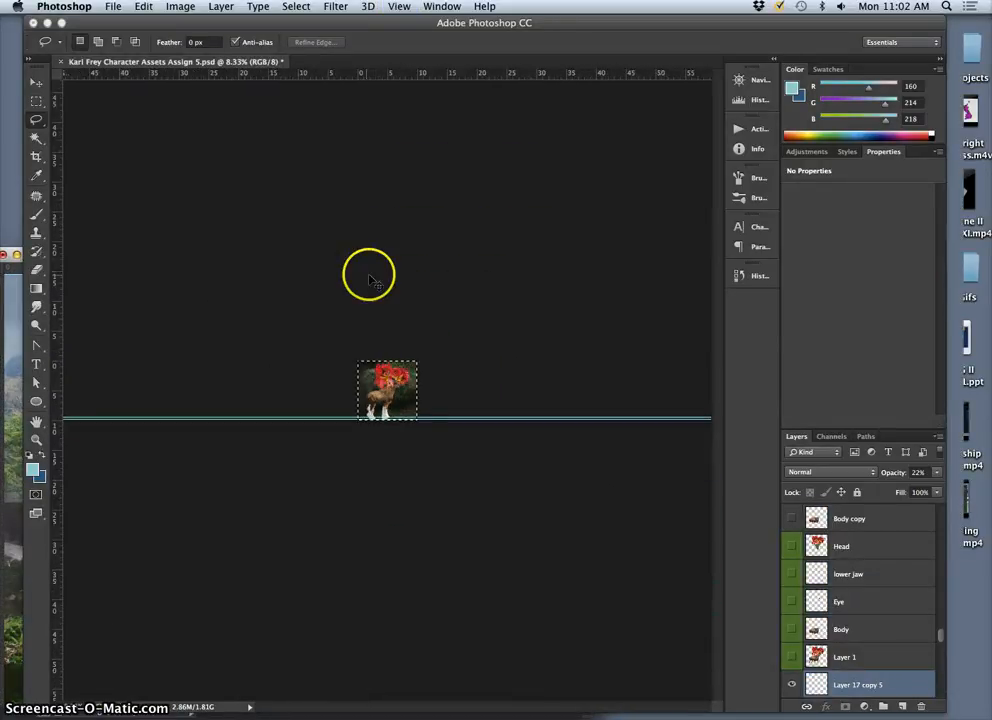
scroll(865, 663, "down", 5)
scroll(865, 664, "down", 3)
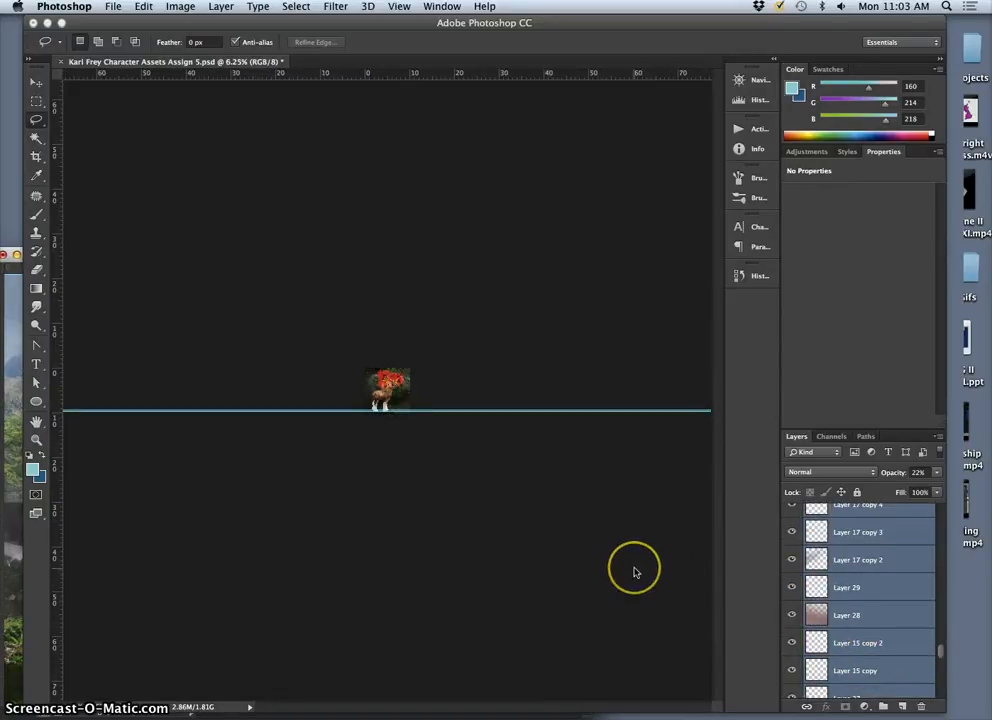
key("super+t")
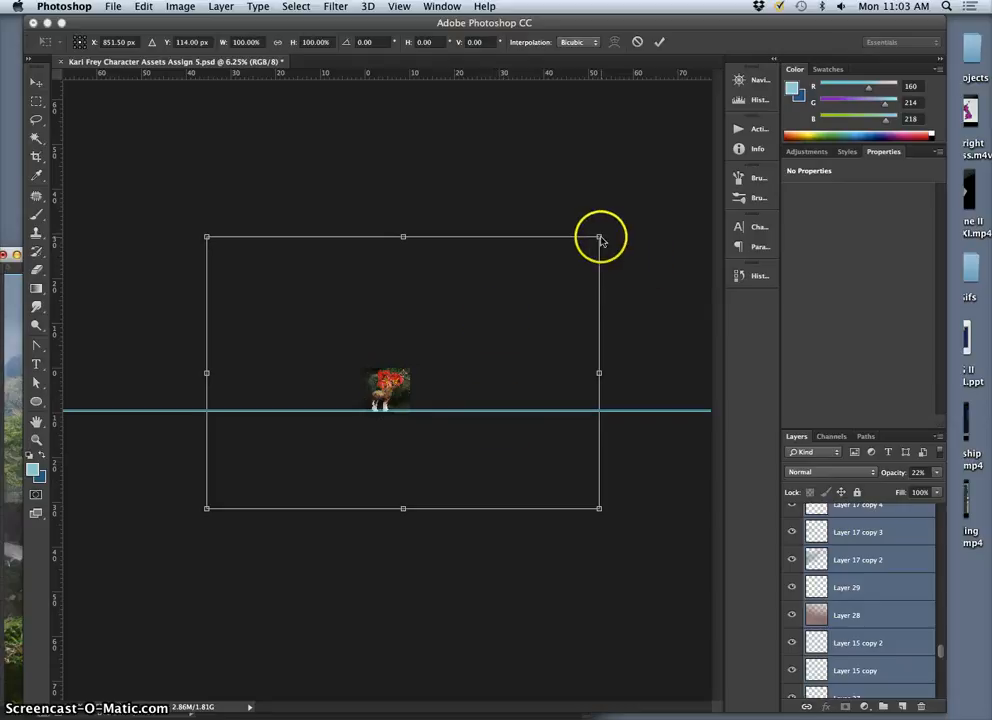
left_click_drag(599, 239, 436, 341)
mouse_move(412, 354)
left_mouse_down()
mouse_move(416, 390)
mouse_move(436, 365)
mouse_move(416, 372)
left_mouse_up()
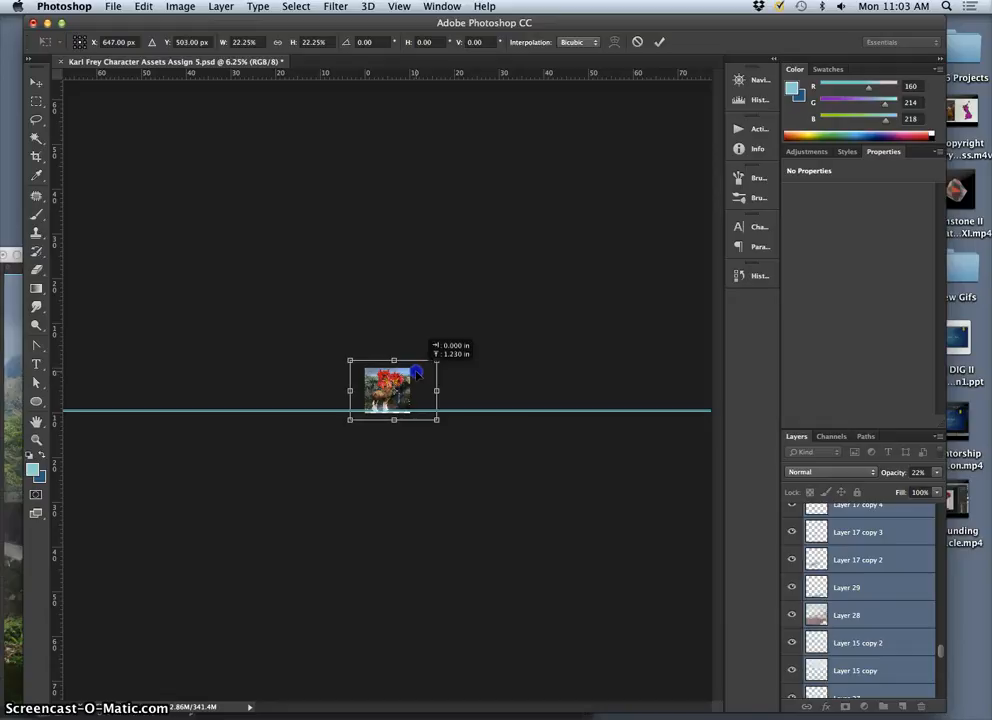
Enlarge the scenery to about 24.14%, shift it to about X 682, Y 522.5 px so it fills the canvas, and apply the transform.
key("super+equal")
key("super+equal")
key("super+equal")
key("super+equal")
key("super+equal")
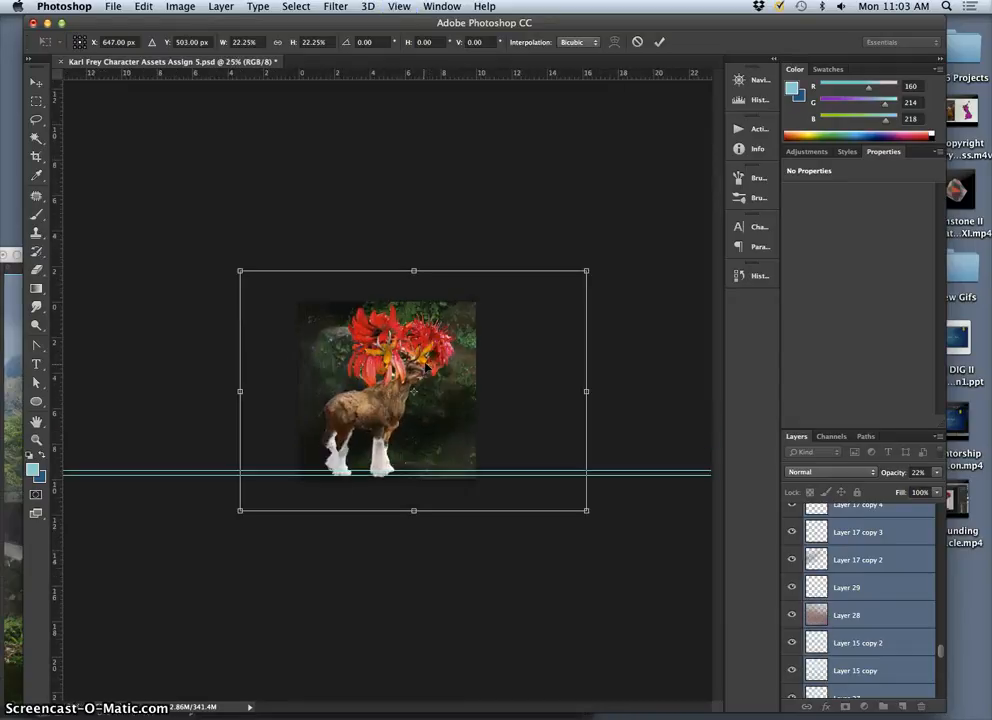
key("super+equal")
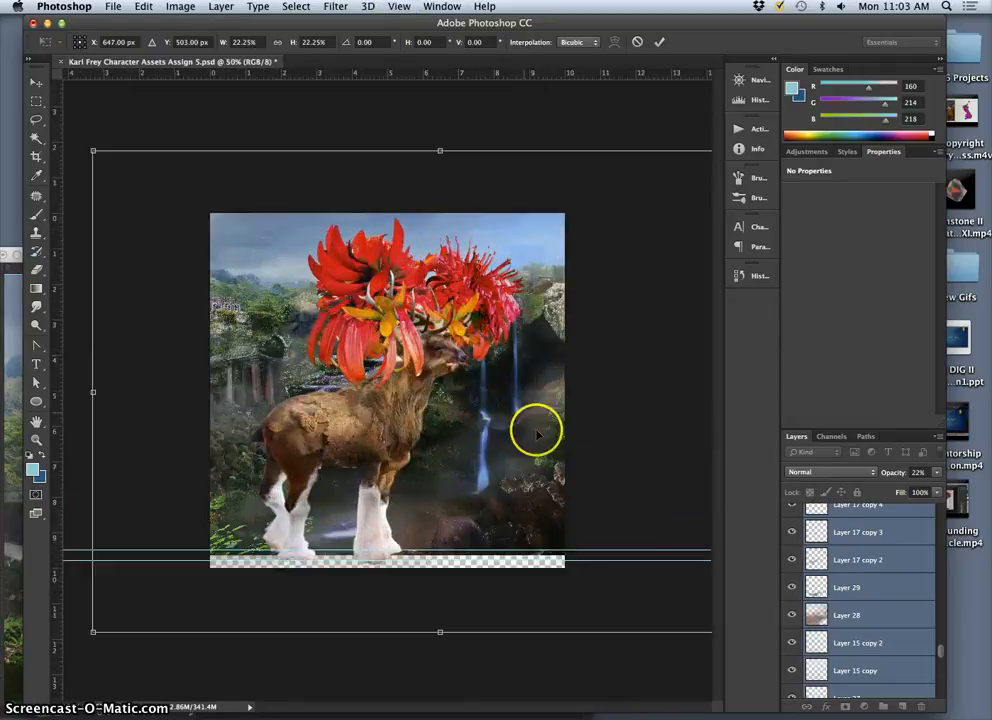
left_click_drag(92, 632, 58, 649)
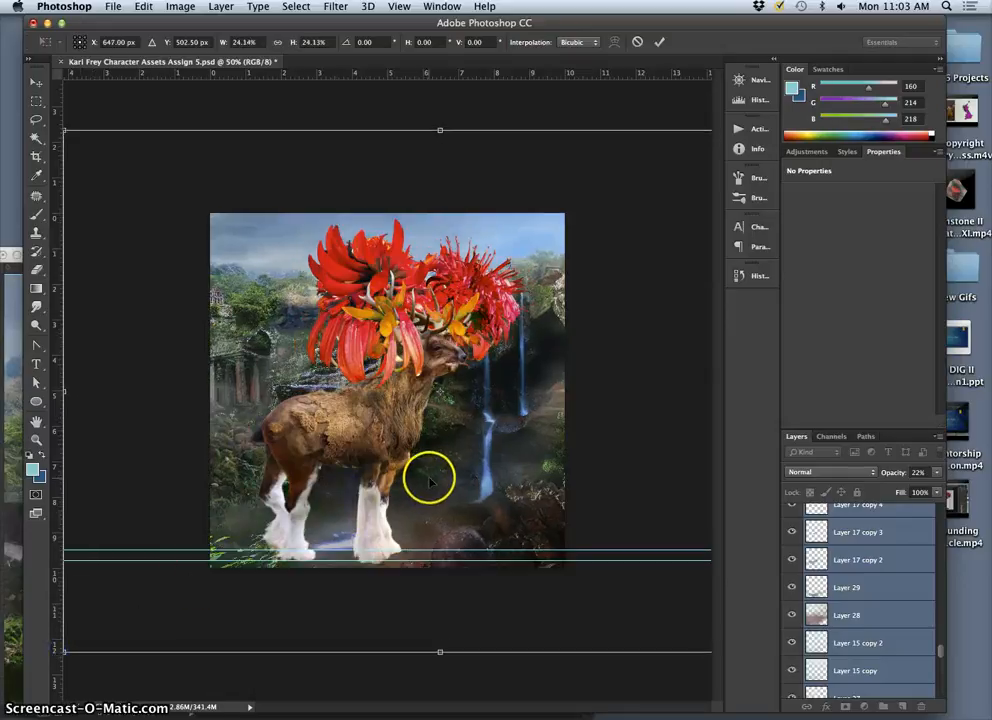
left_click_drag(432, 480, 462, 498)
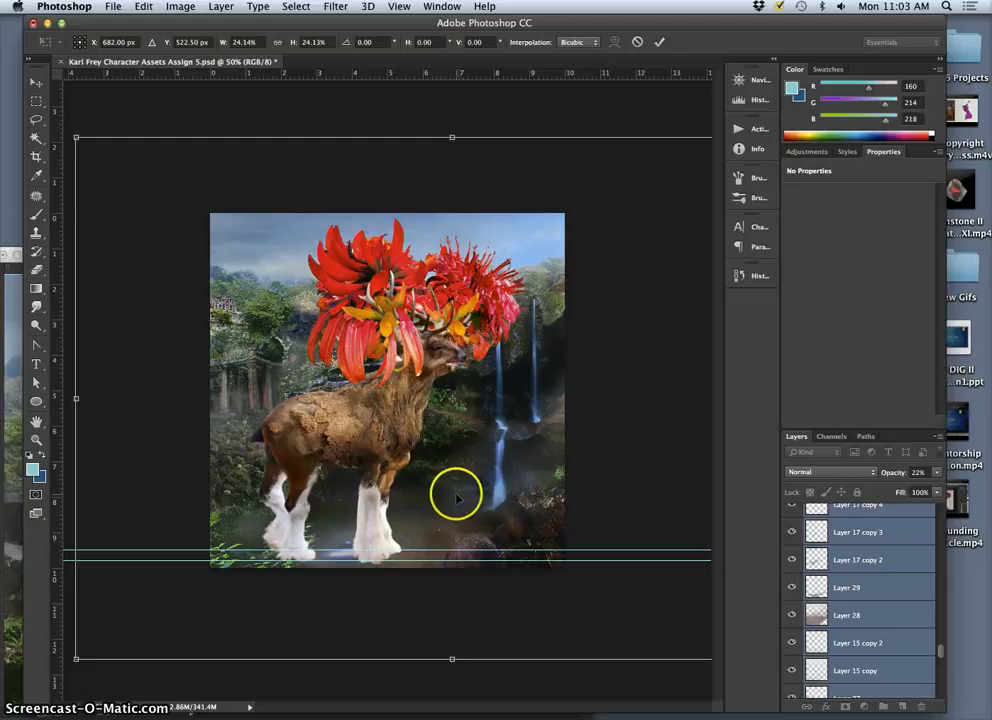
key("super+minus")
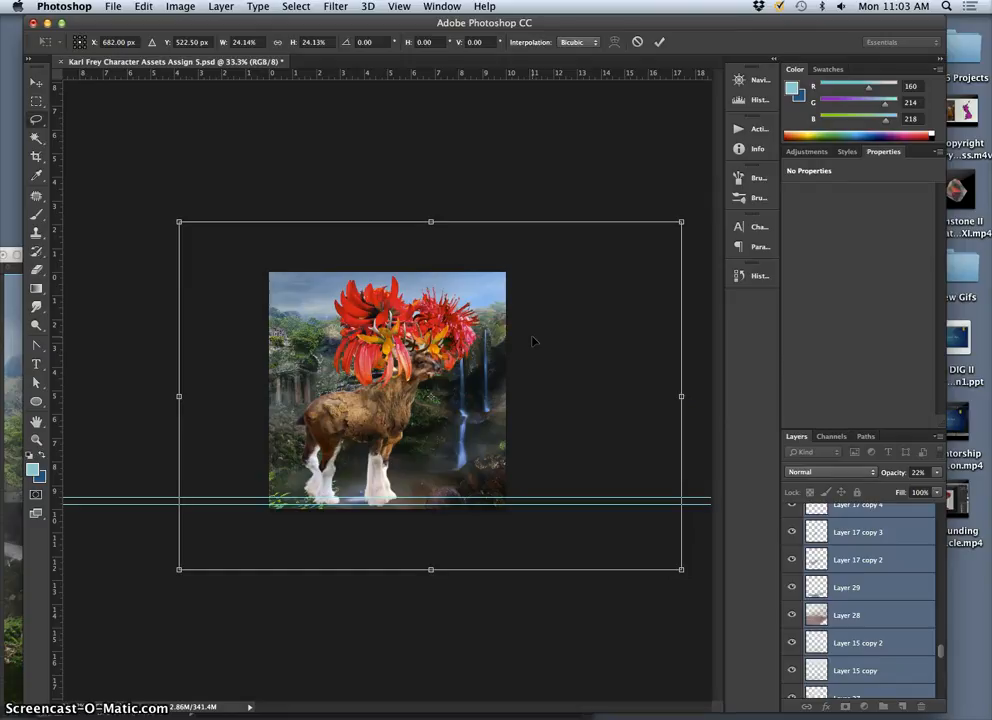
key("Return")
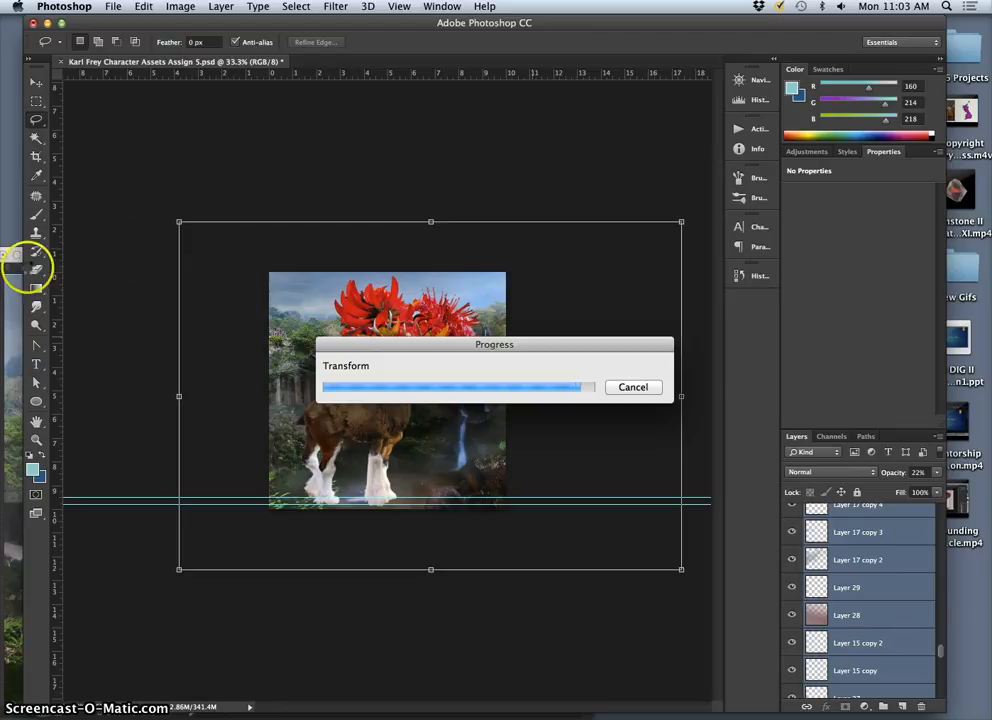
Create a layer group above Walk 6 and name it Character Assets.
scroll(850, 600, "up", 10)
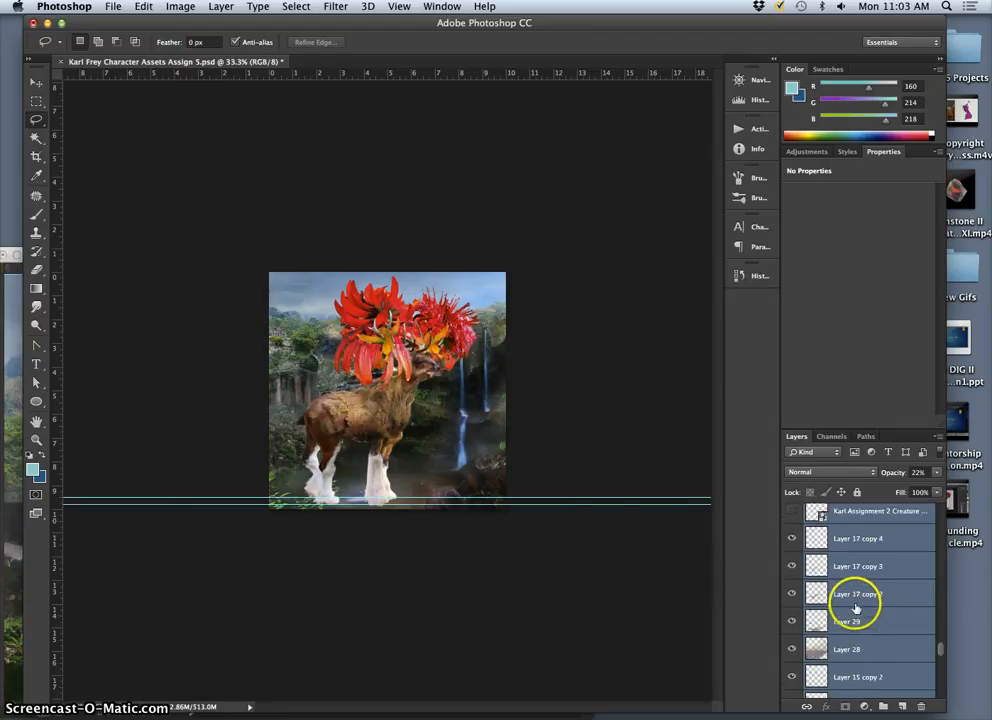
scroll(855, 600, "up", 15)
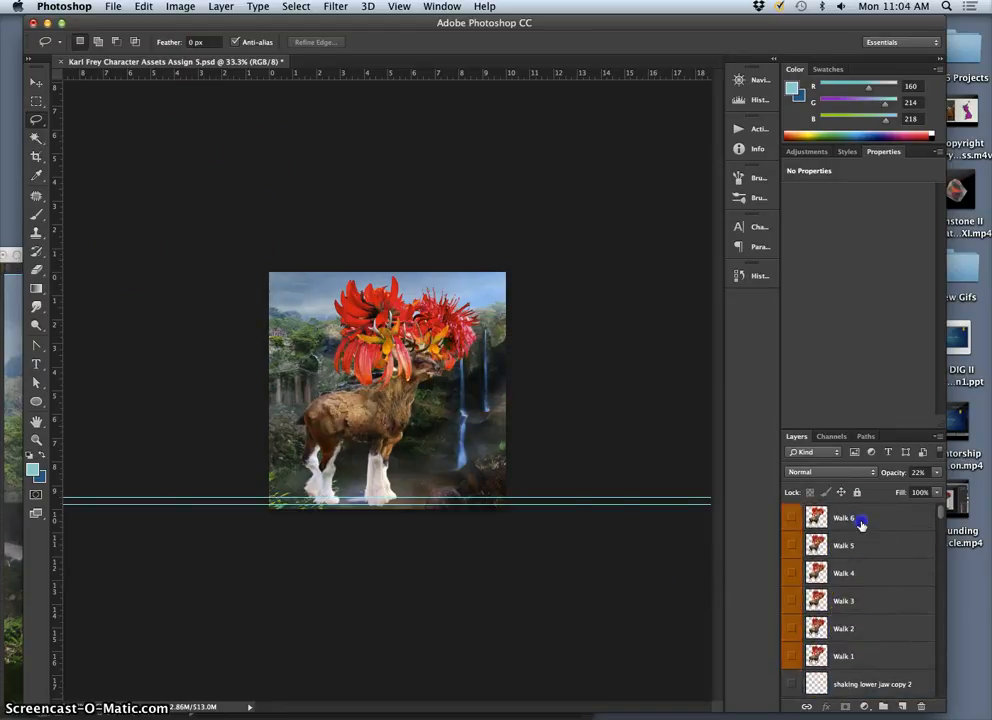
left_click_drag(860, 523, 883, 706)
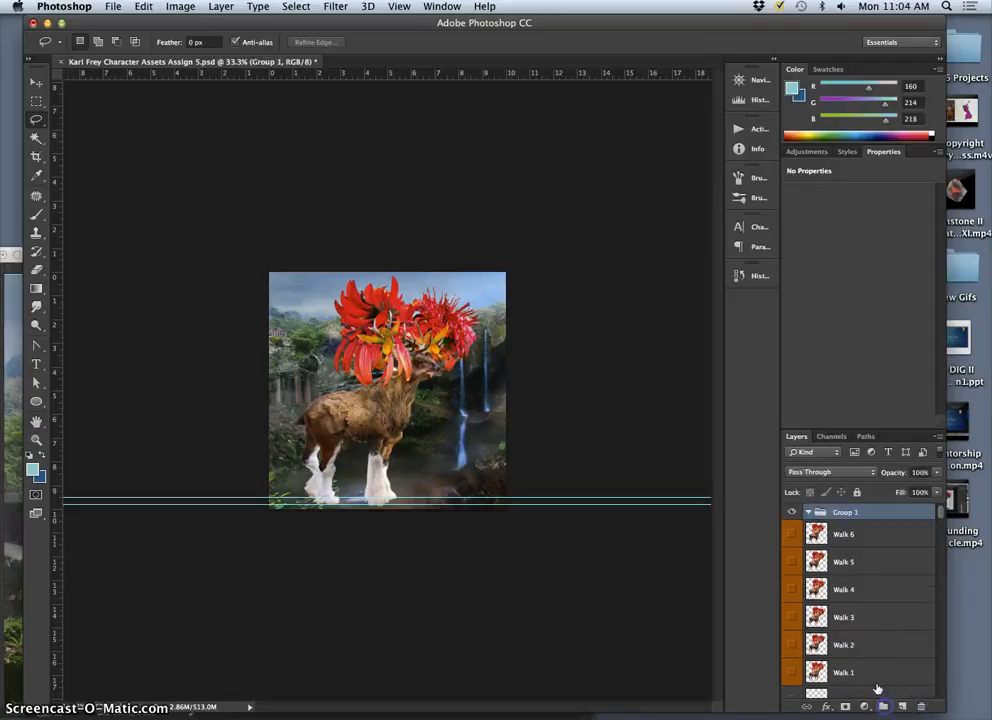
double_click(839, 513)
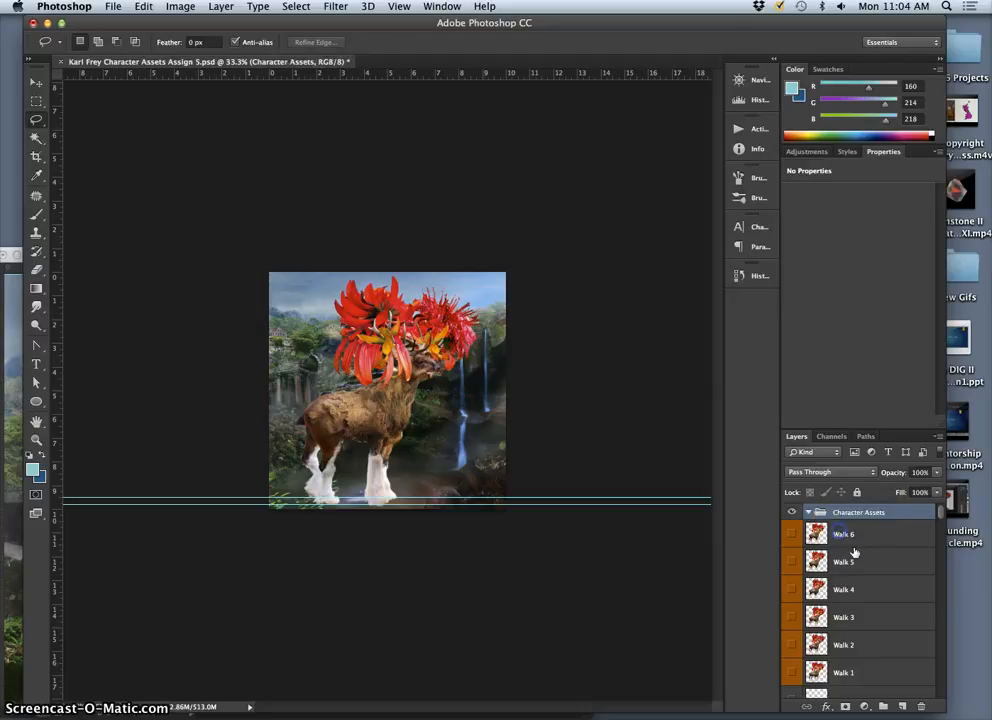
Move all character layers from Walk 6 down through Layer 1 into the Character Assets group and collapse it.
left_click(853, 548)
scroll(856, 565, "down", 10)
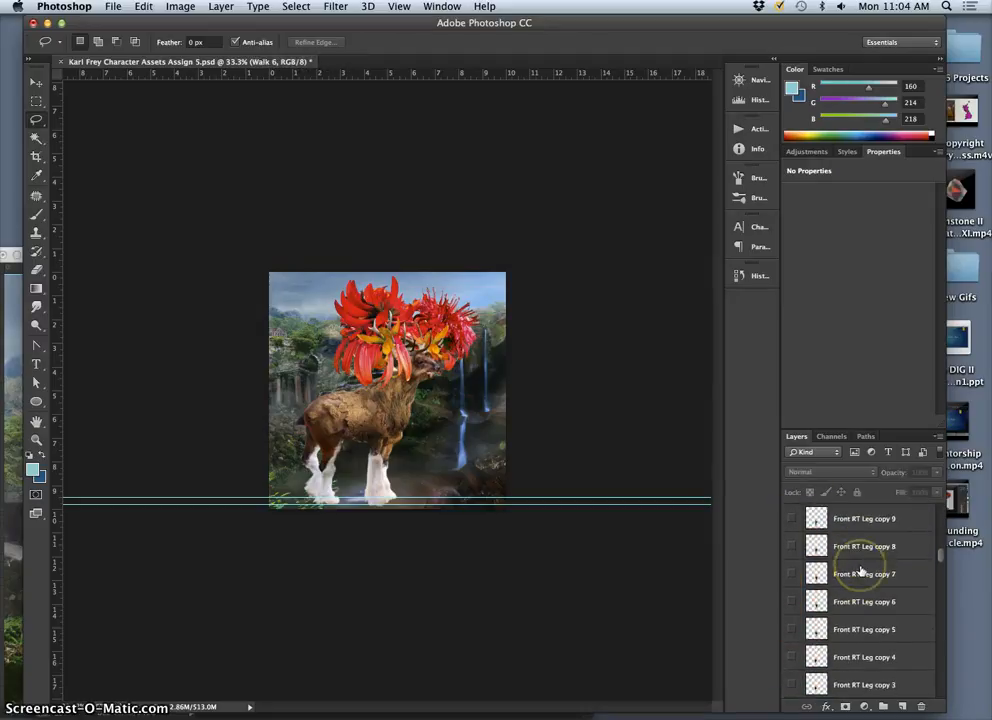
scroll(860, 571, "down", 10)
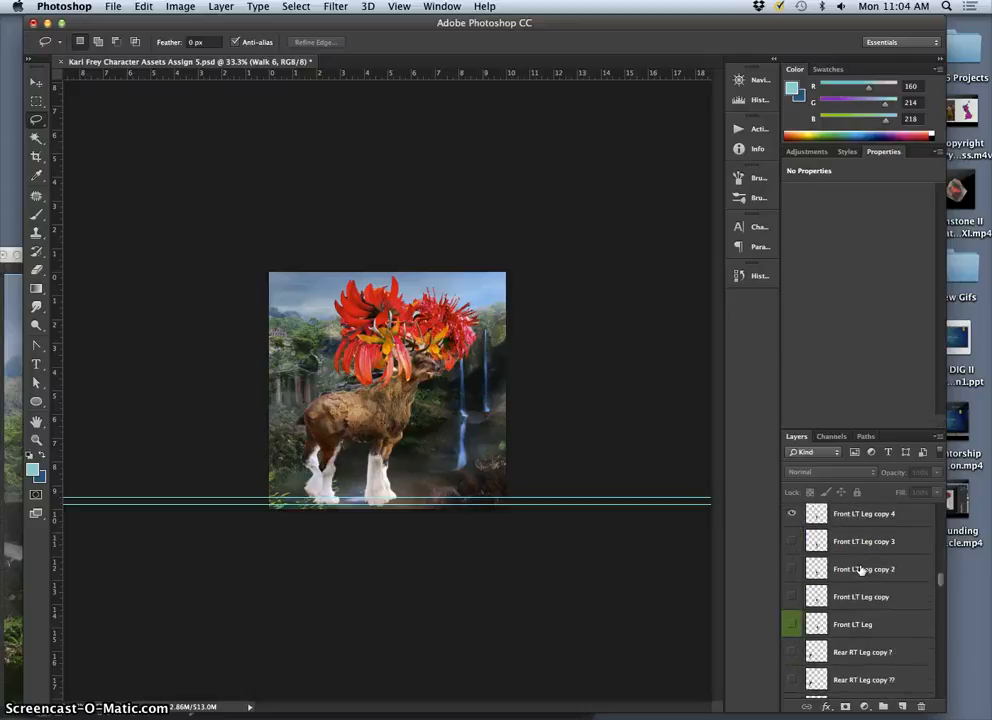
scroll(860, 570, "down", 10)
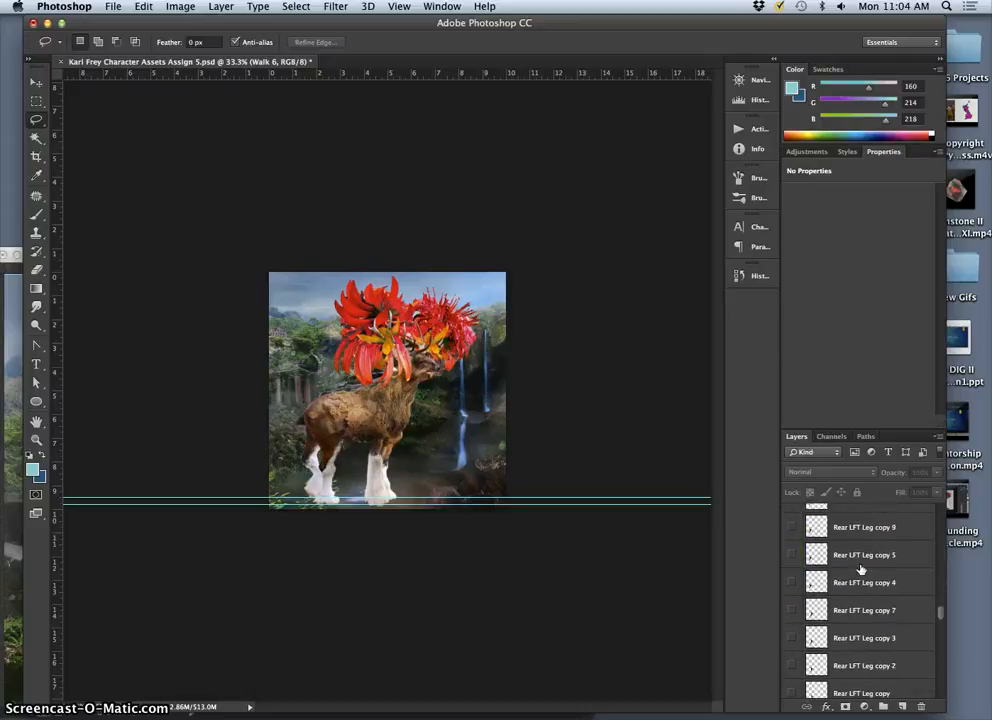
scroll(860, 570, "down", 10)
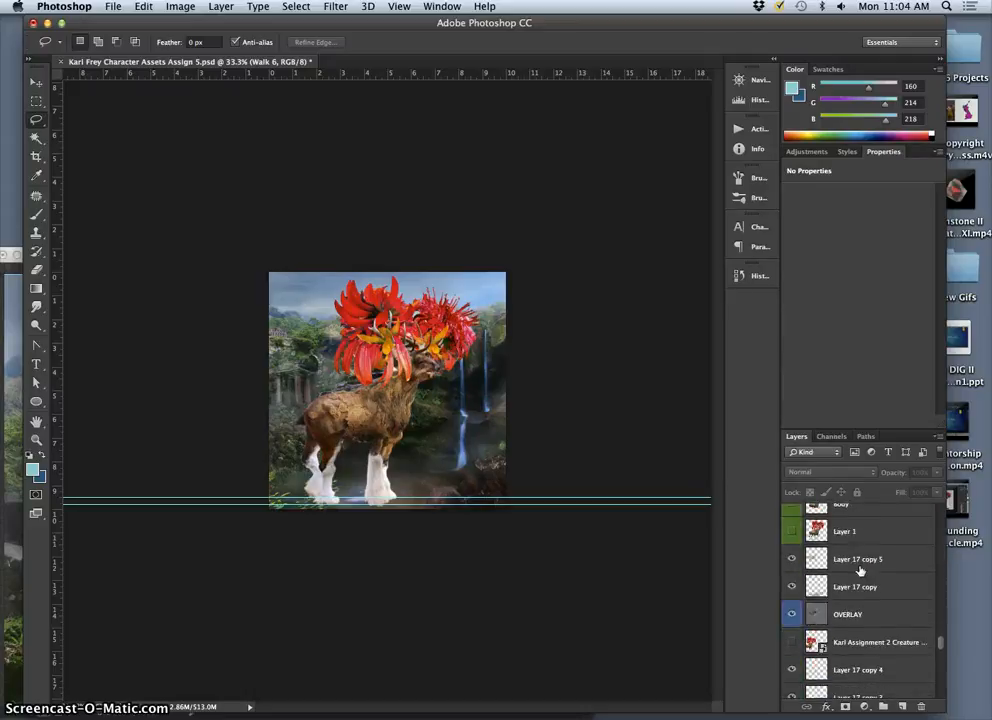
left_click(863, 562)
left_click(861, 534, "shift")
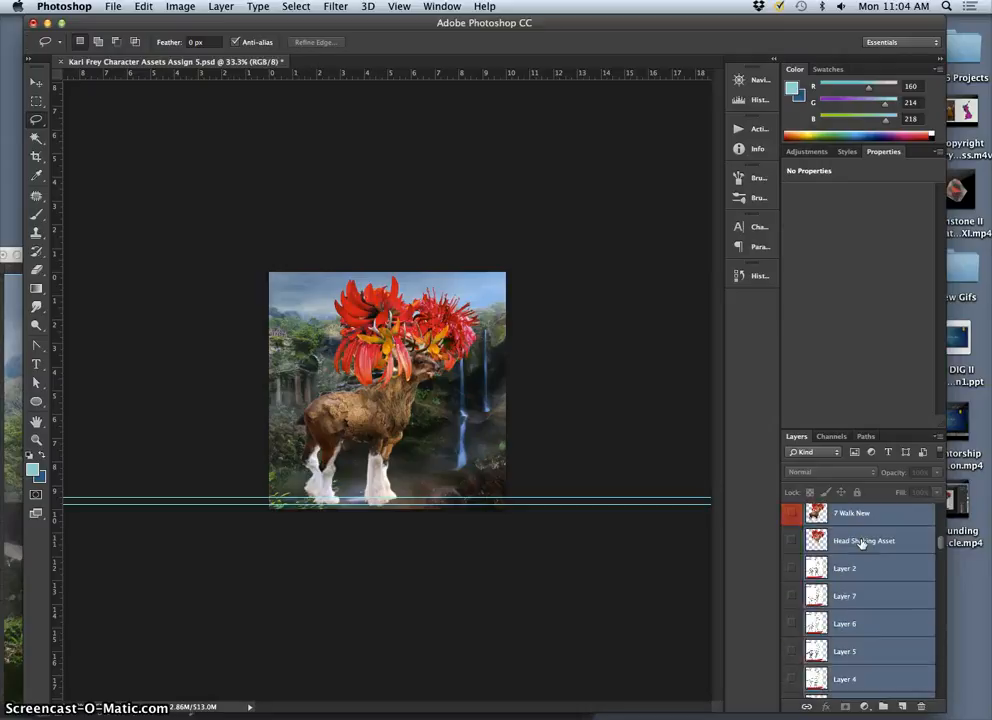
left_click_drag(857, 541, 829, 521)
left_click(810, 512)
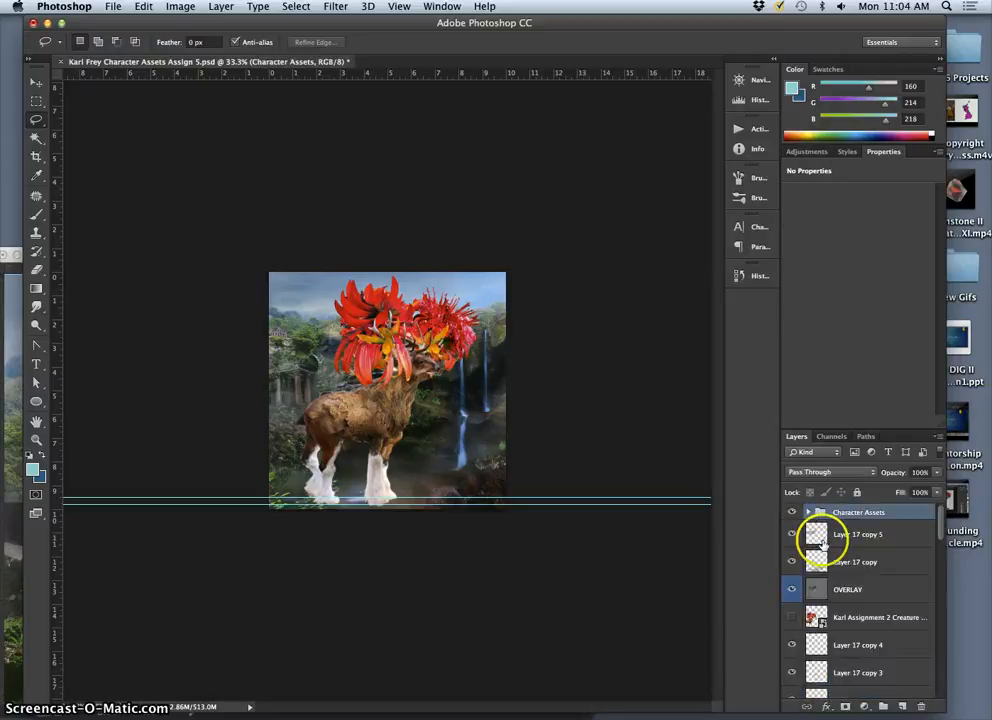
Toggle the Character Assets group's visibility to check what it contains, leaving the group hidden.
left_click(792, 512)
left_click(792, 512)
left_click(792, 512)
left_click(792, 512)
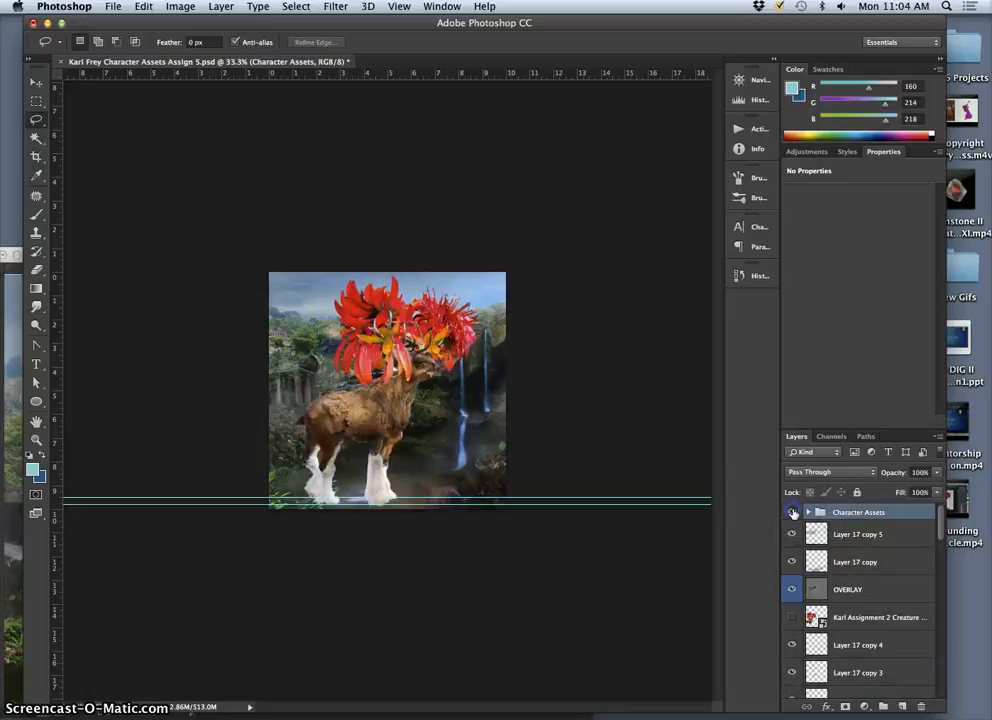
left_click(793, 512)
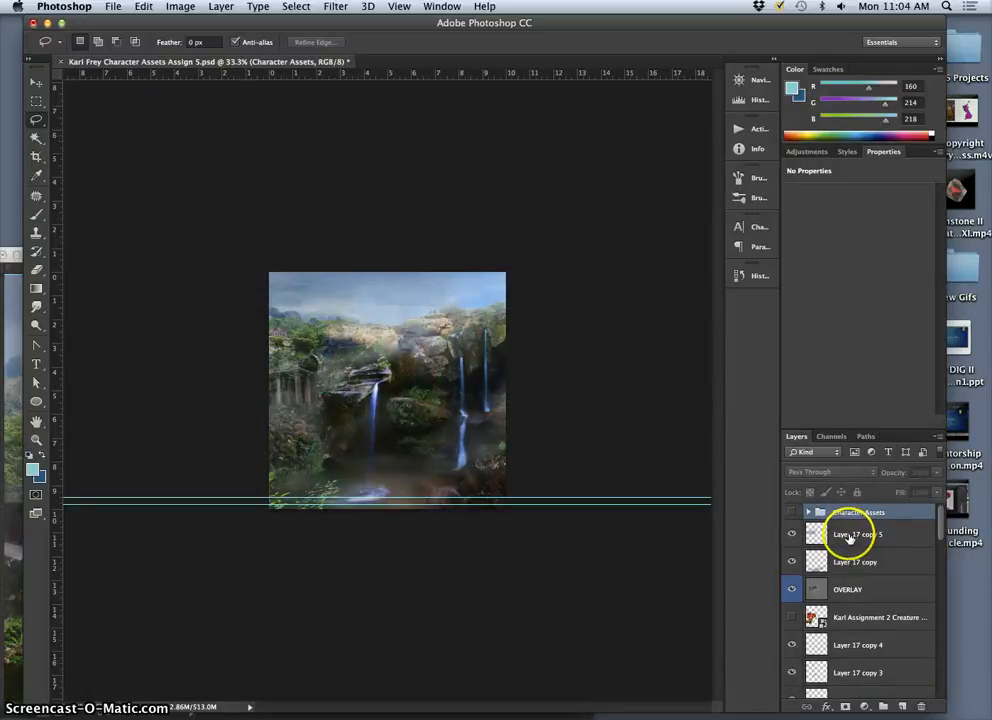
Create a second layer group directly below Character Assets and name it Background Assets.
left_click(884, 704)
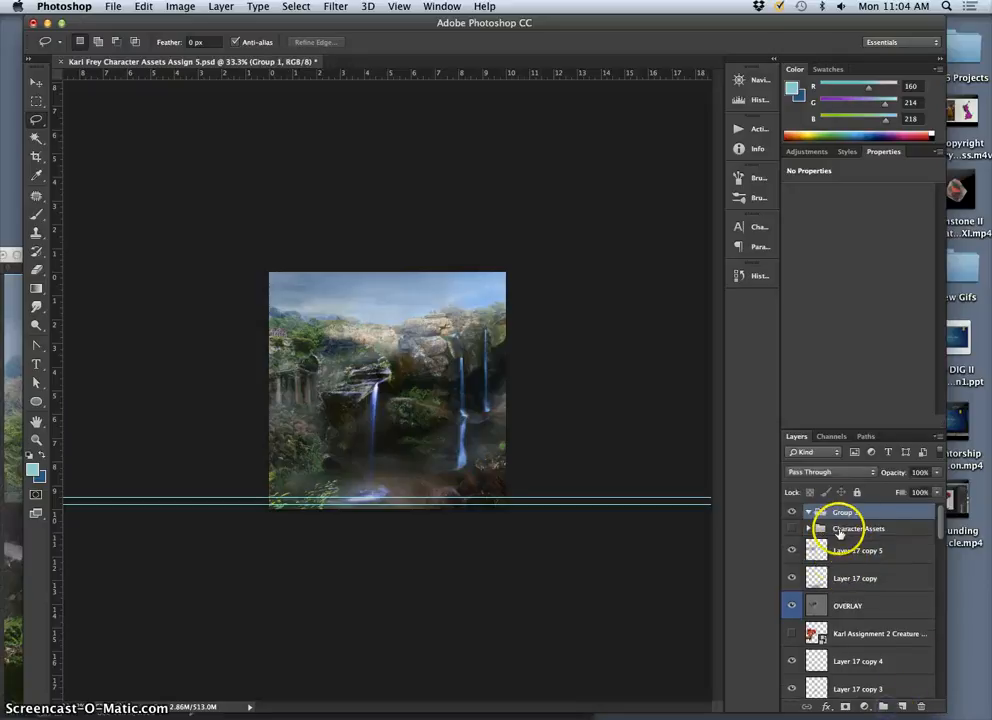
left_click_drag(840, 521, 847, 537)
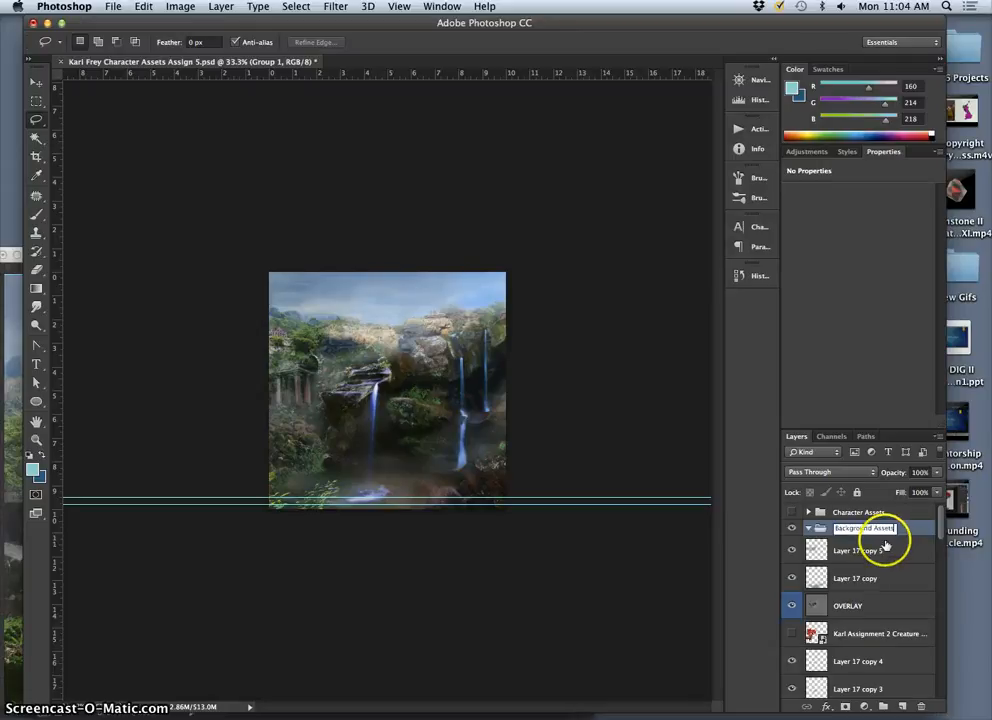
left_click(858, 558)
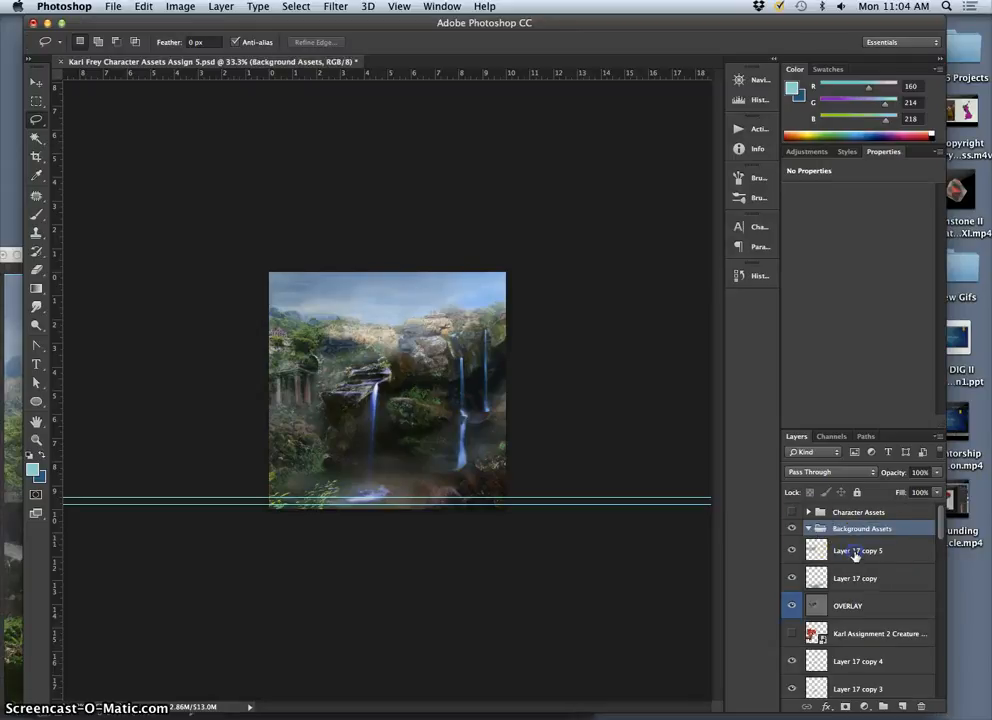
Move all scenery layers from Layer 17 copy 5 down through Layer 12 into the Background Assets group.
left_click(855, 554)
scroll(859, 564, "down", 15)
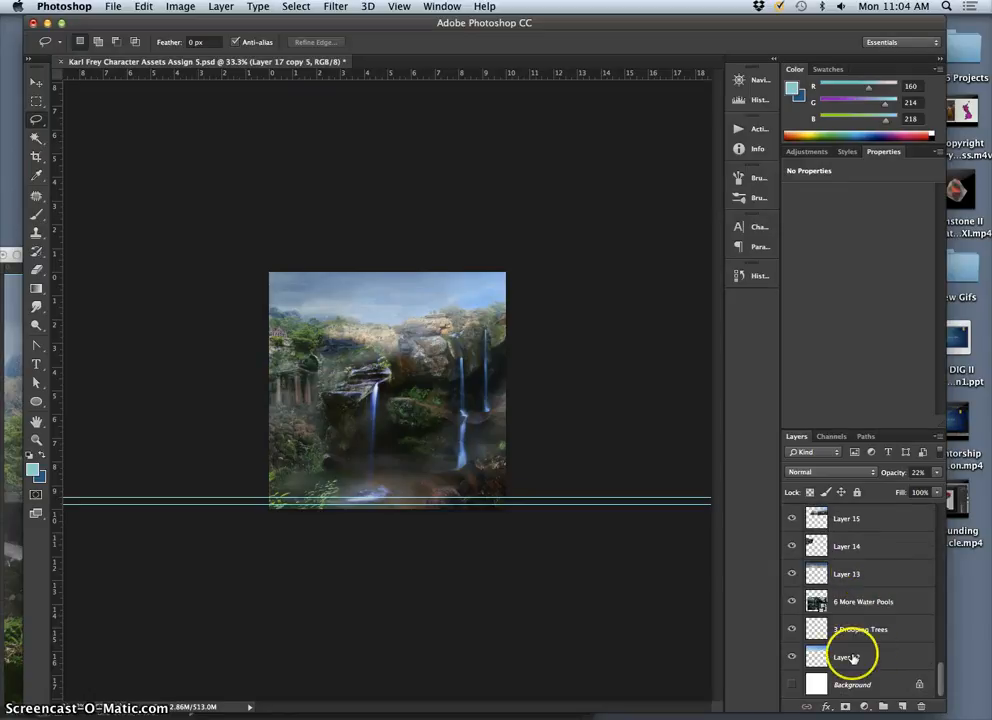
left_click(850, 657, "shift")
scroll(855, 645, "up", 15)
left_click_drag(856, 548, 848, 527)
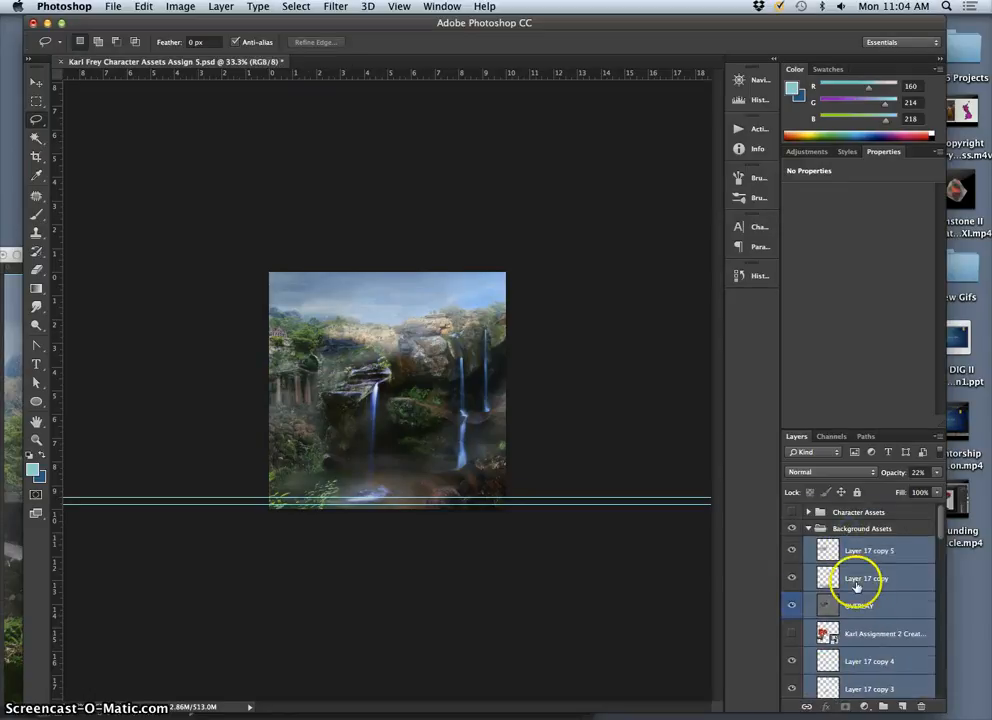
Delete the hidden Assignment 2 Creature layers from the Background Assets group and check its remaining layers for leftovers.
left_click(875, 633)
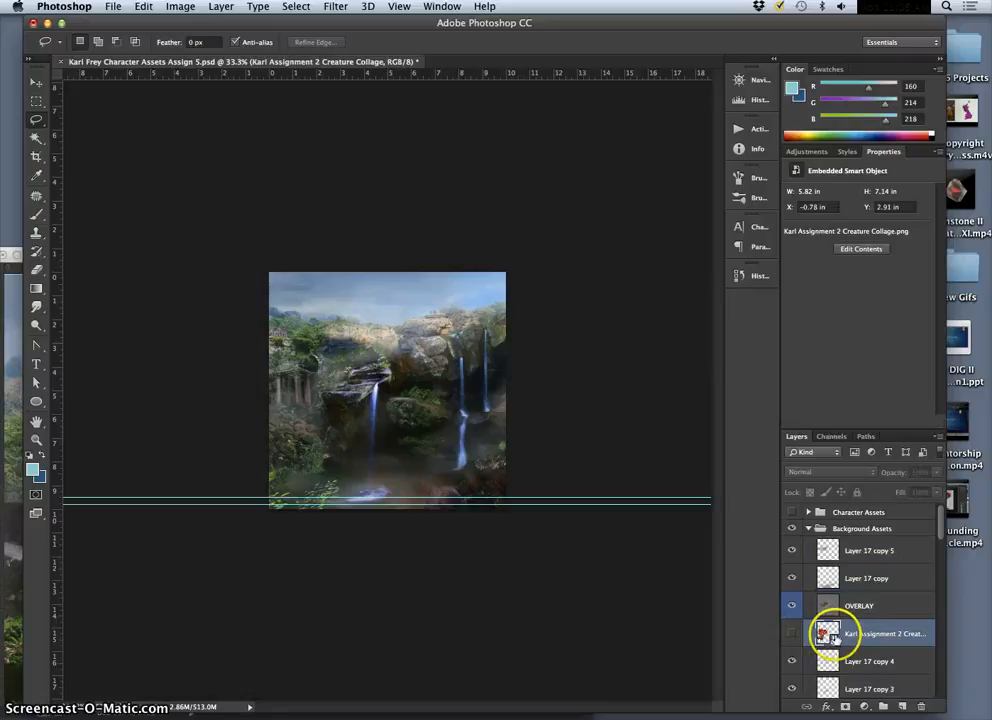
left_click(865, 661)
scroll(878, 673, "down", 5)
scroll(878, 673, "down", 5)
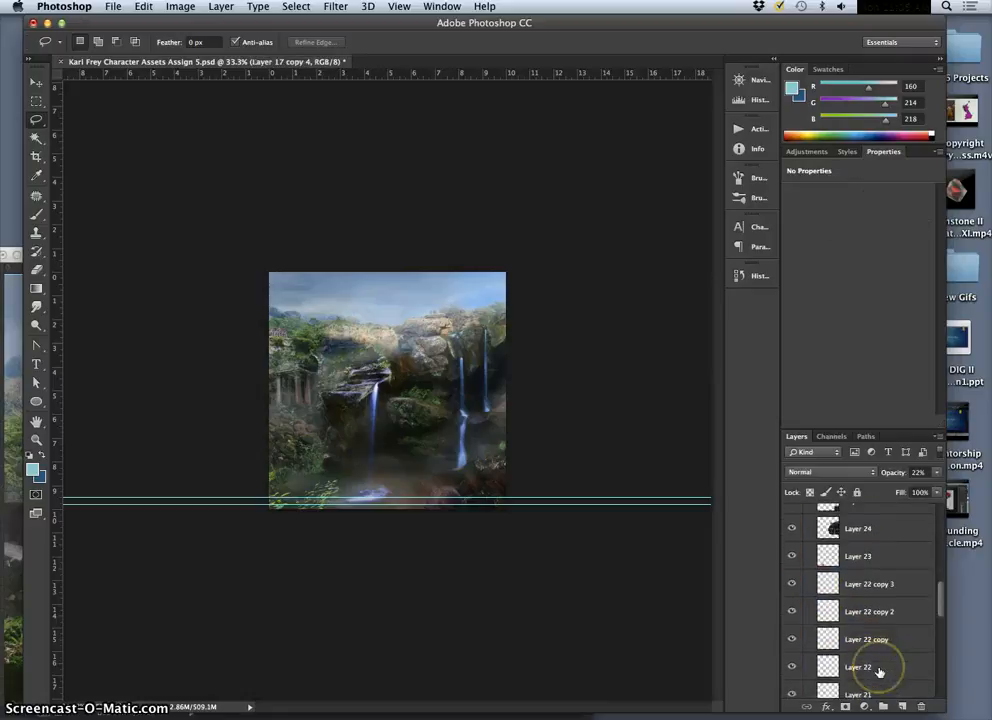
left_click(857, 563)
key("Delete")
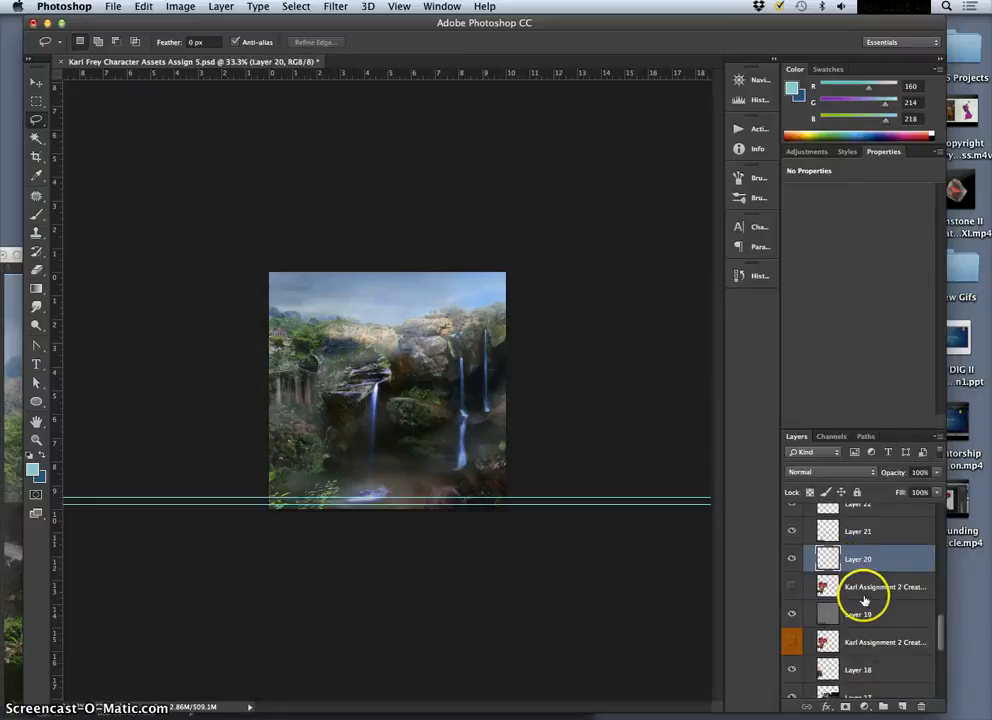
left_click(862, 590)
key("Delete")
left_click(860, 620)
key("Delete")
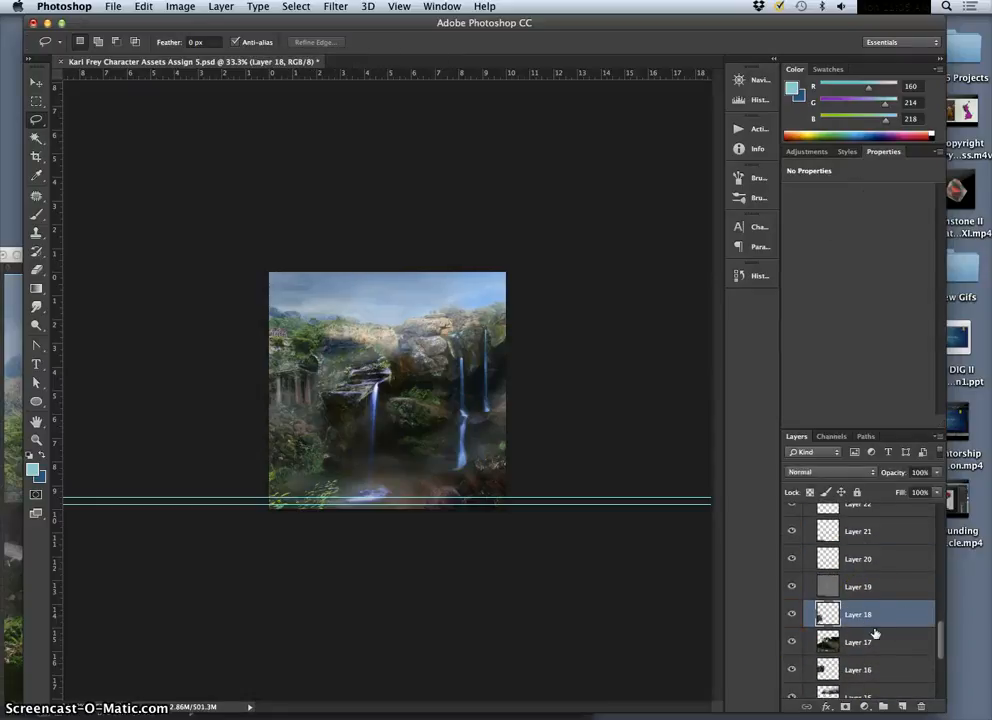
scroll(875, 633, "down", 6)
scroll(875, 633, "up", 5)
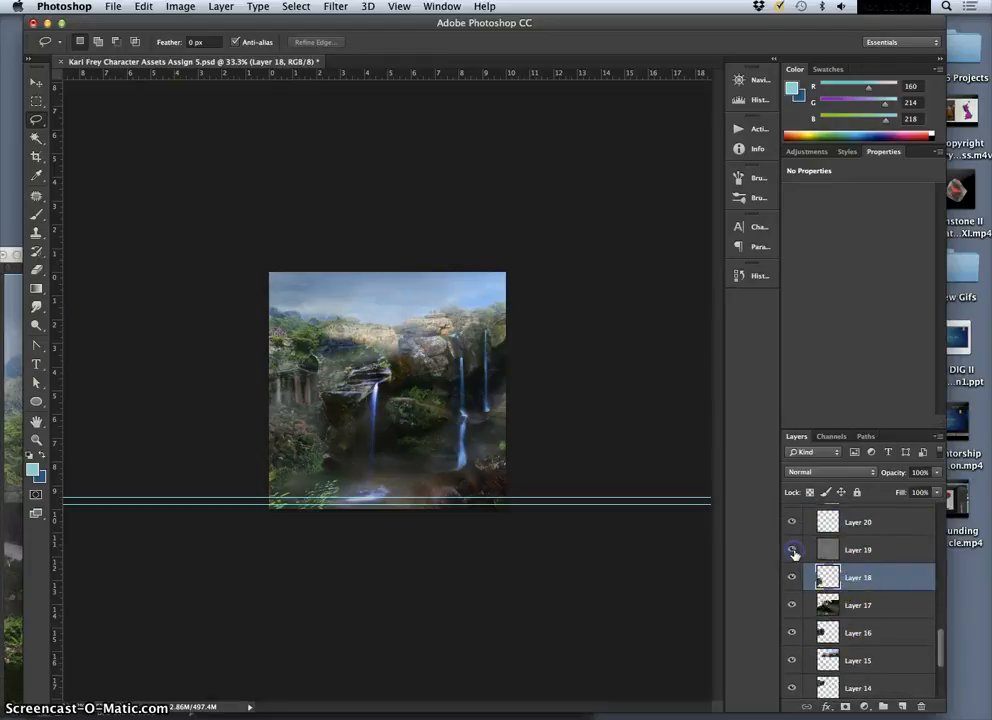
scroll(840, 648, "down", 5)
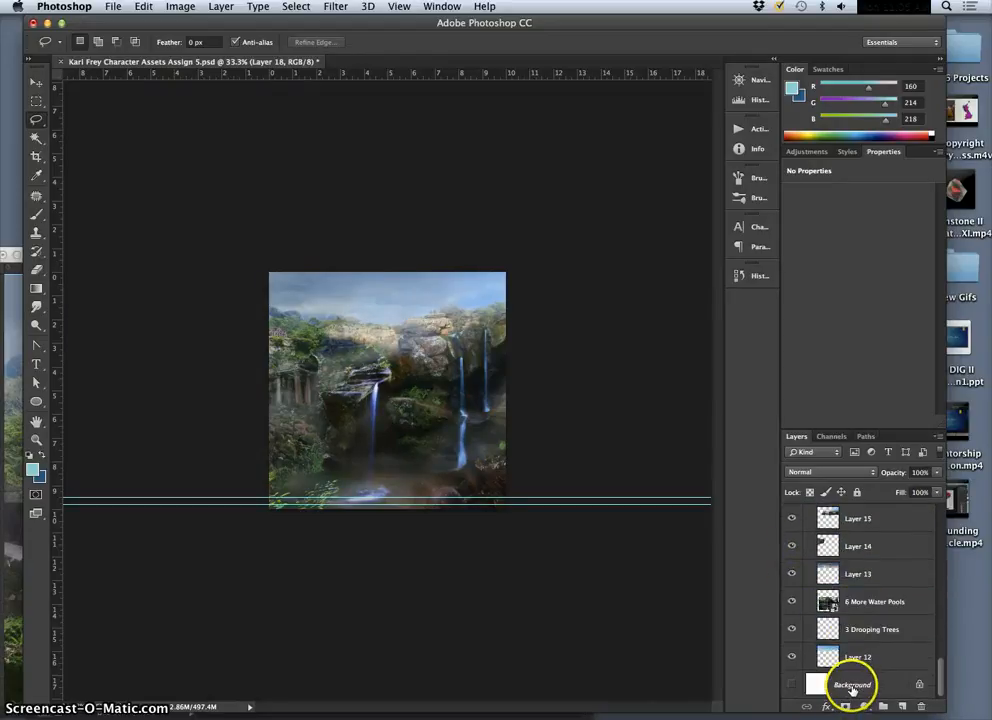
scroll(826, 670, "up", 8)
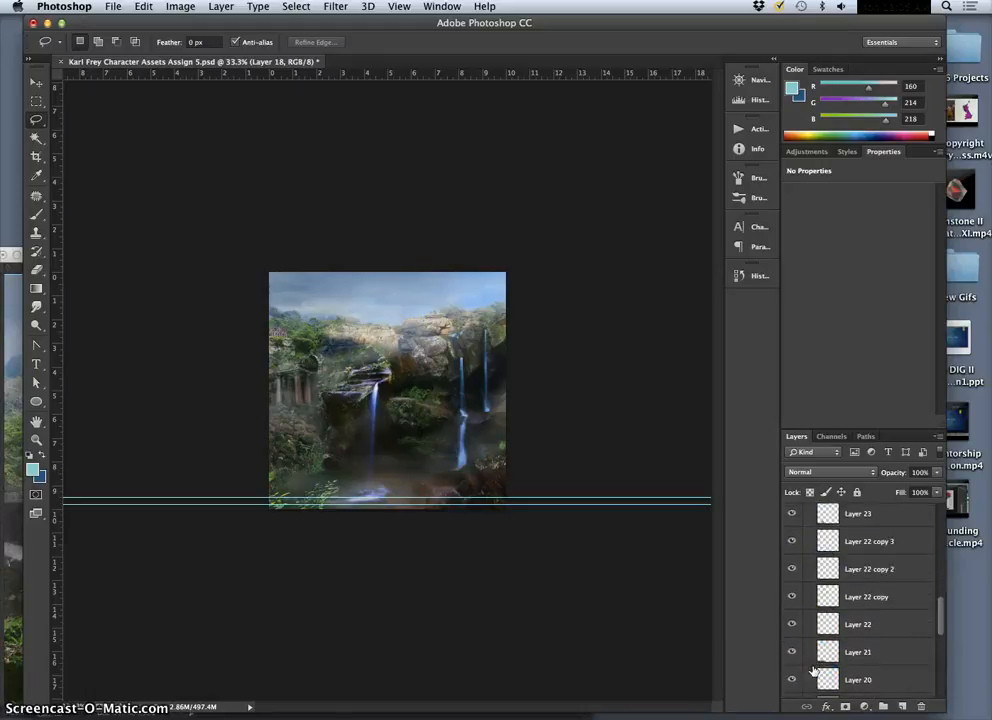
Hide the guides, leave the Background Assets group expanded, and save the document.
scroll(813, 672, "up", 5)
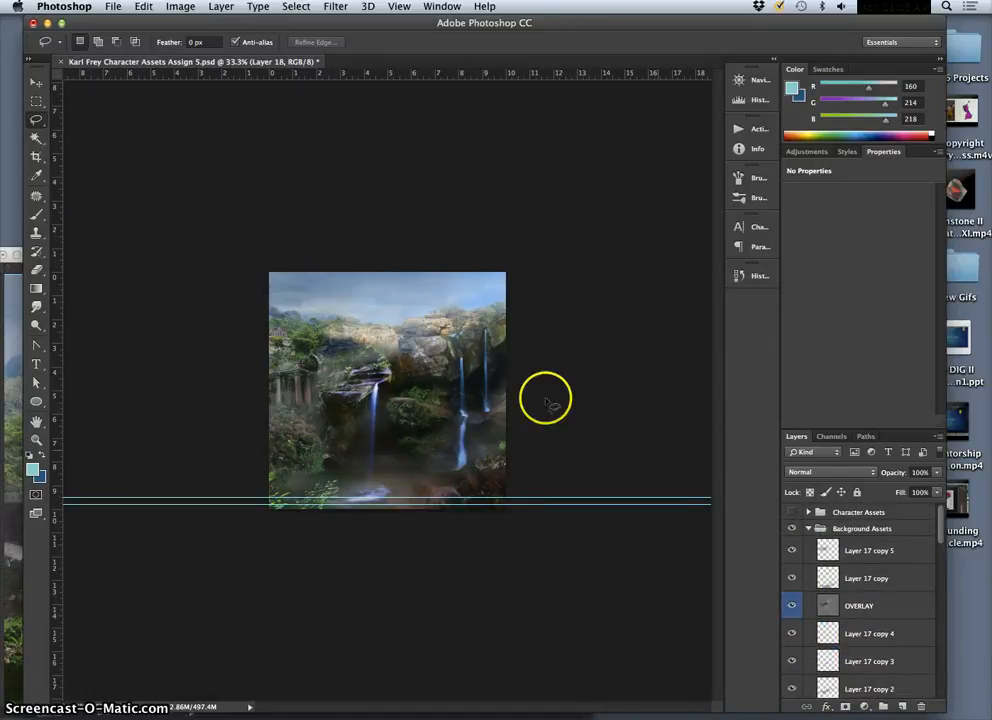
left_click(809, 529)
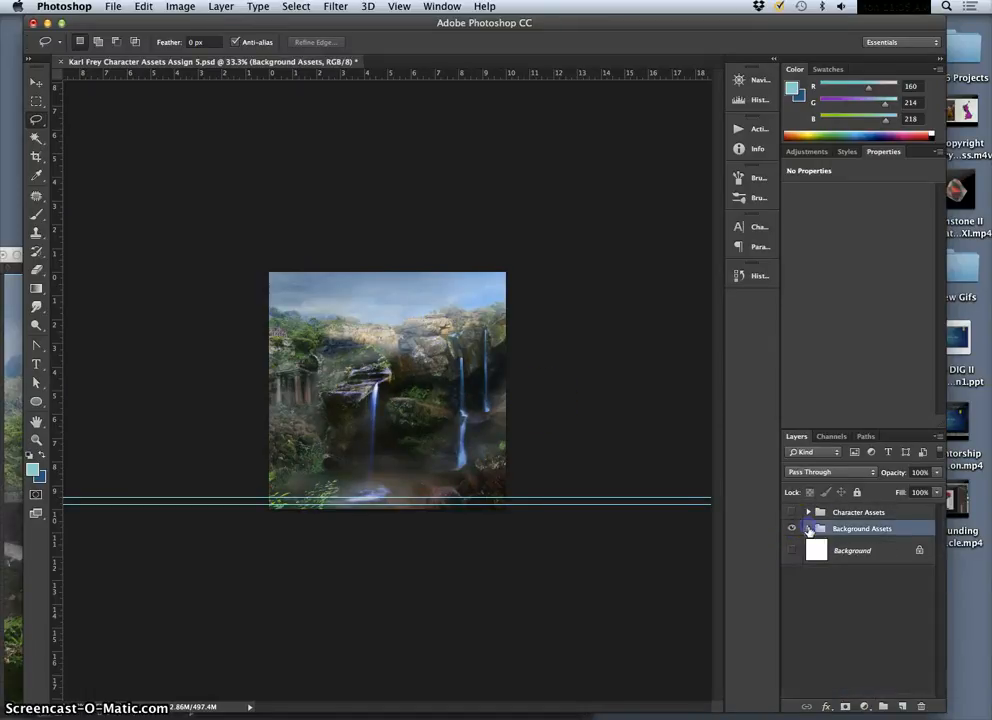
left_click(512, 491)
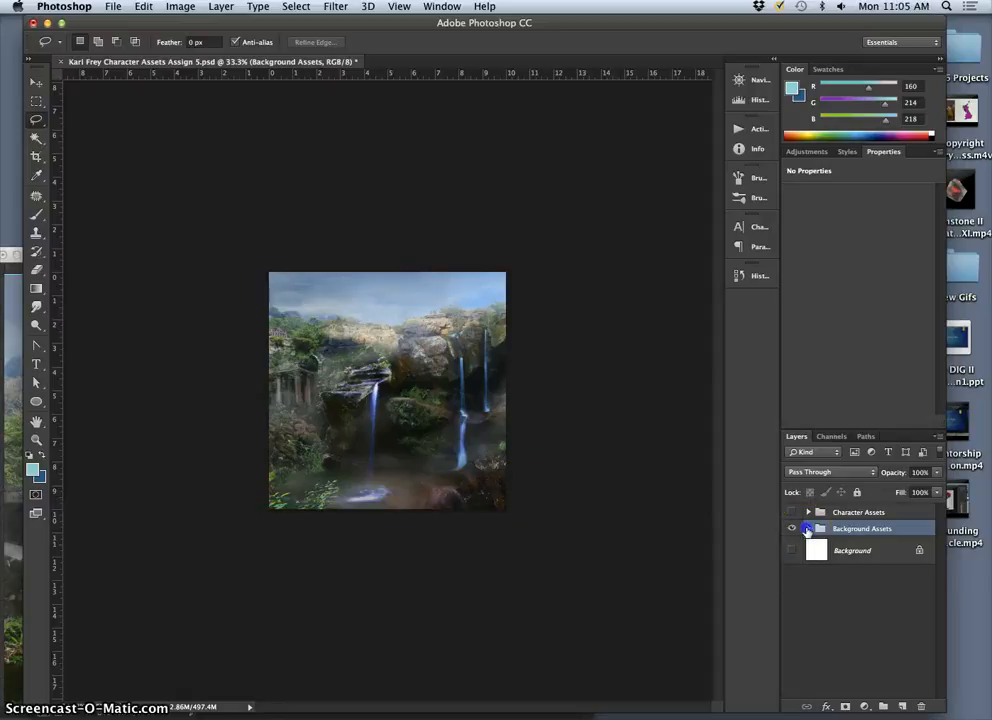
left_click(808, 529)
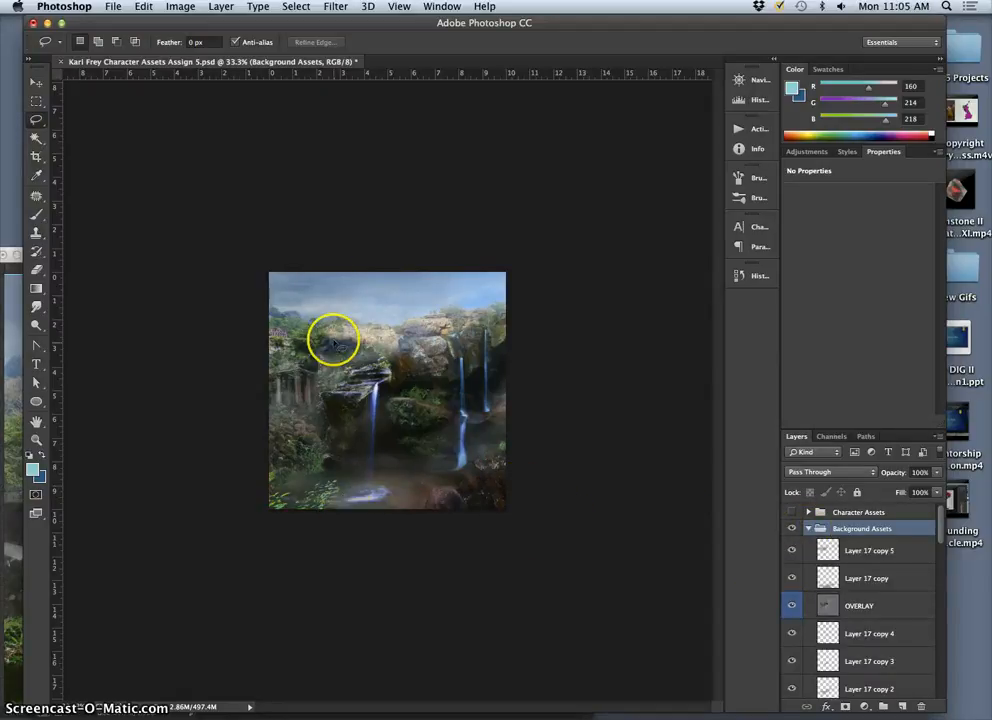
key("super+s")
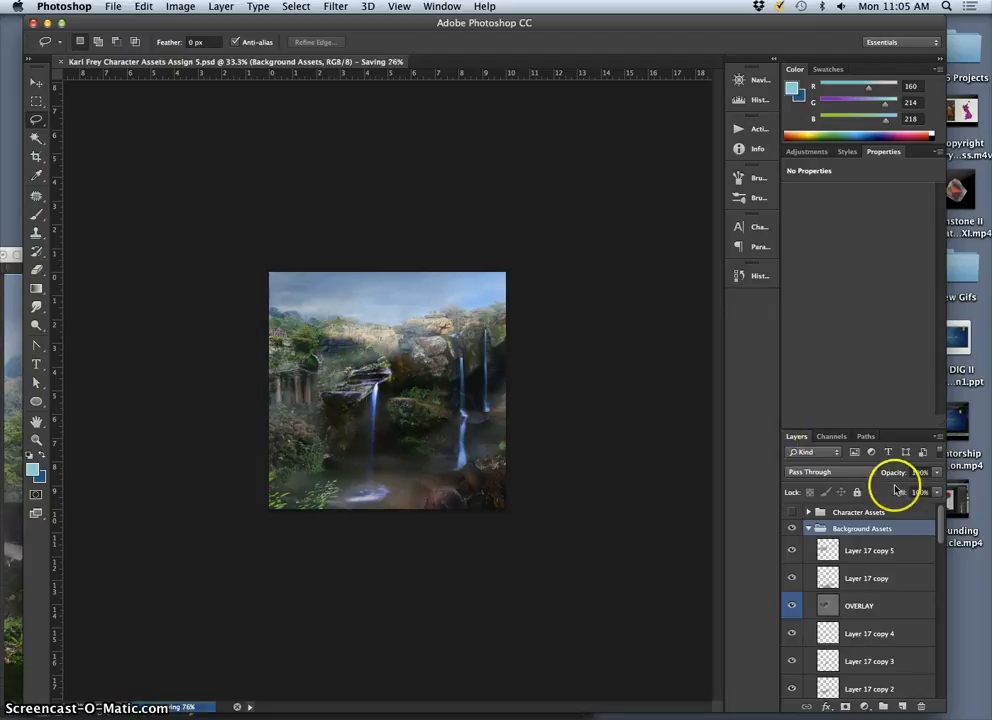
Create a new layer group directly above Character Assets and name it Walk Cycle.
left_click(881, 512)
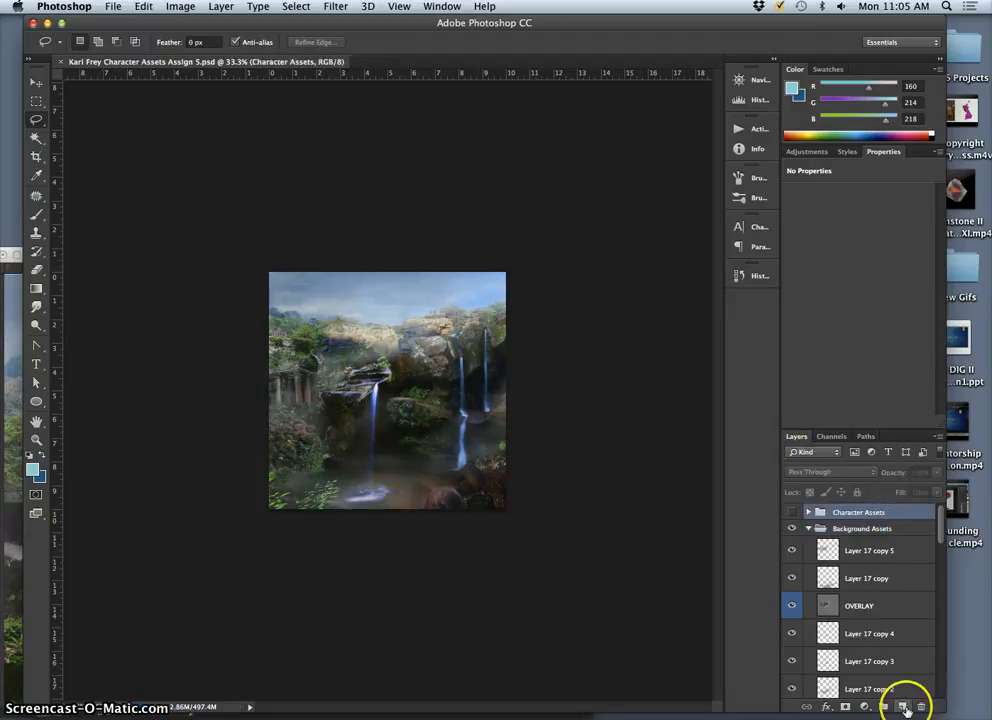
left_click(883, 706)
left_click(843, 514)
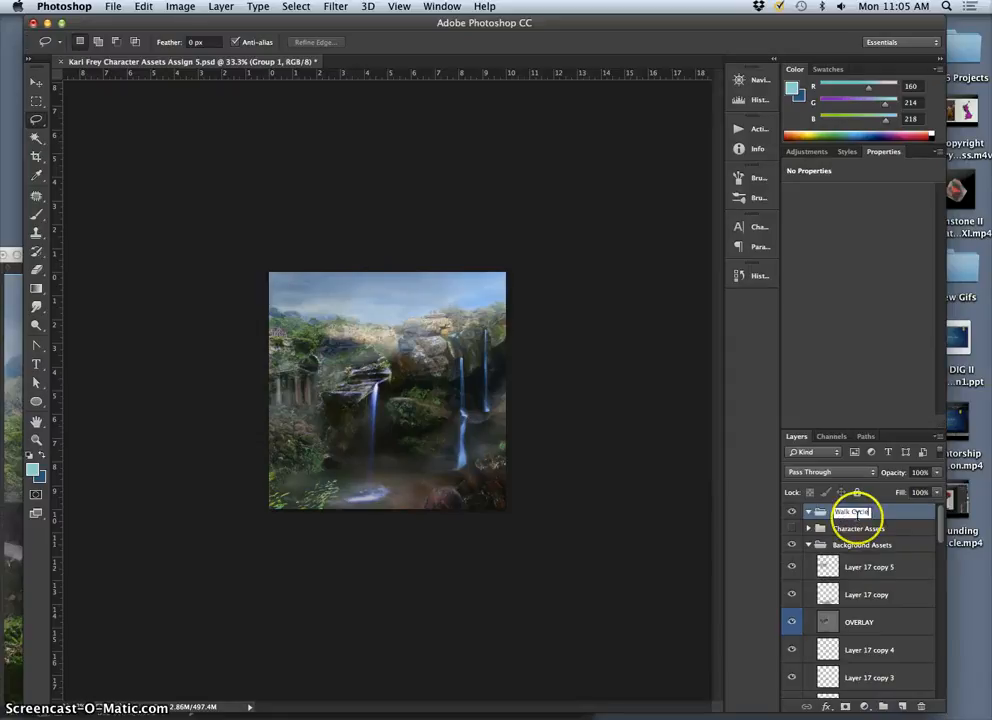
left_click(887, 514)
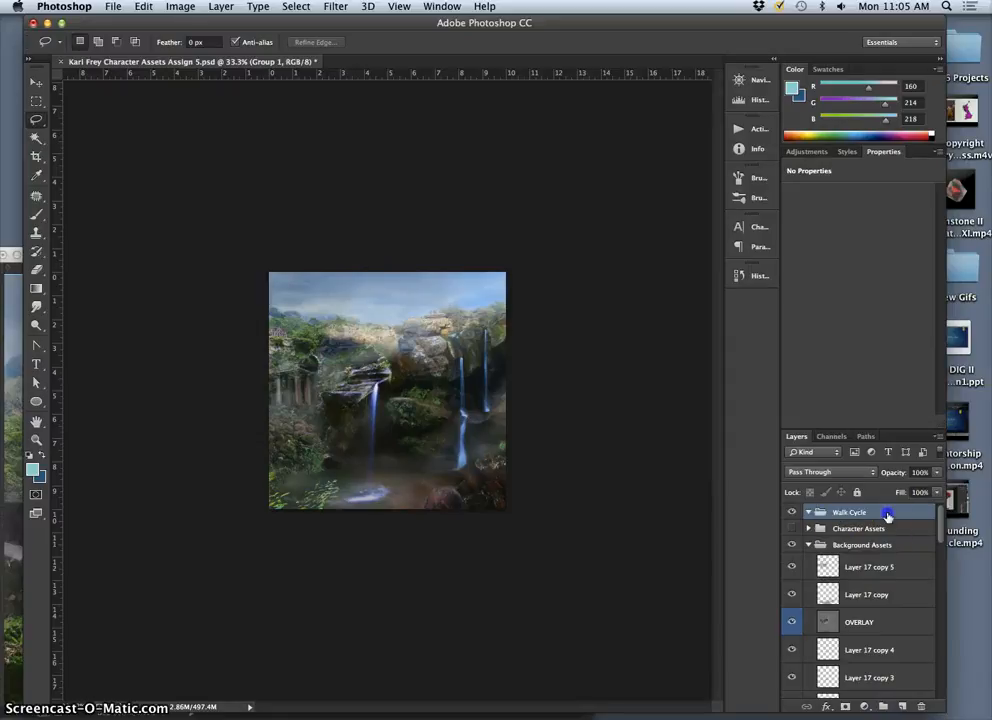
Bring the Character Walk Cycle Assign 5 document to the front and select all its layers from Frame 8 down to Frame 1.
left_click(14, 432)
key("F3")
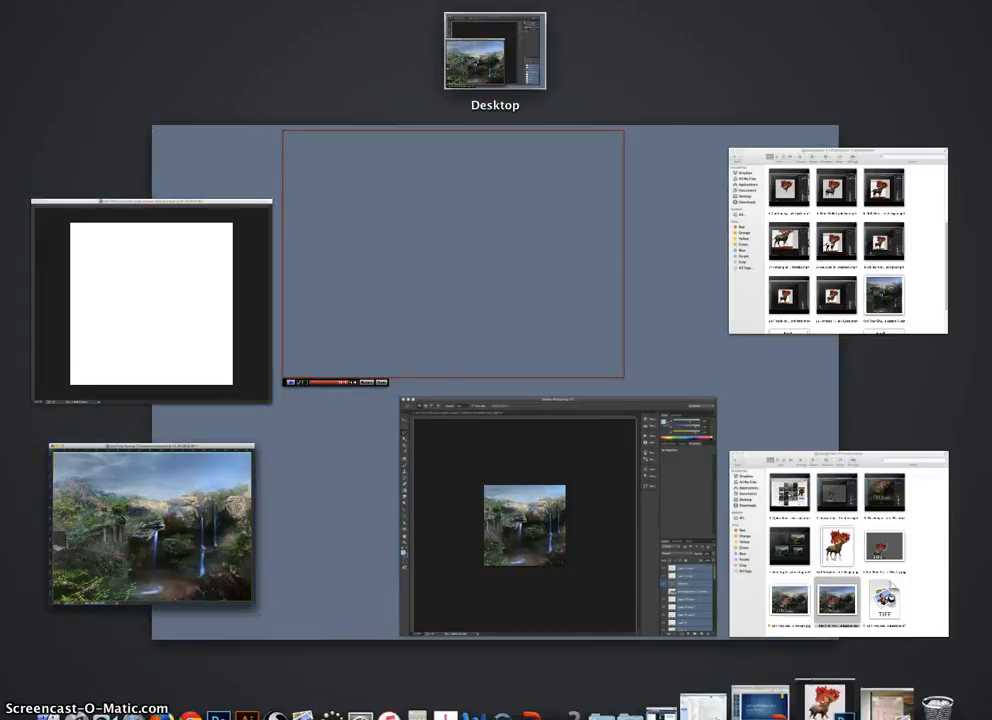
left_click(782, 683)
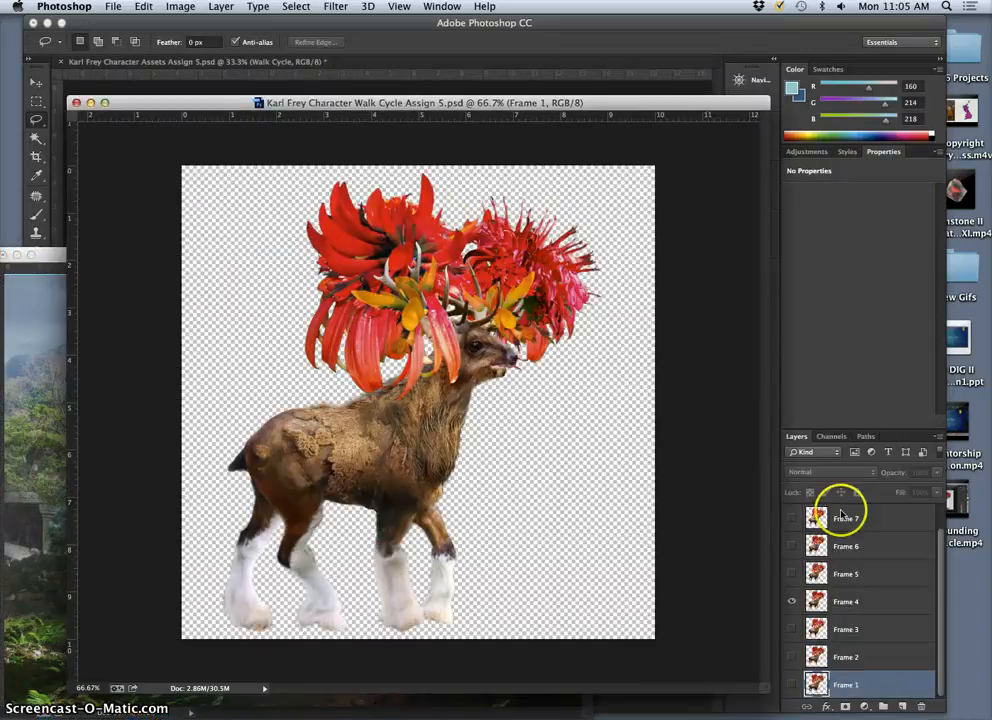
scroll(870, 646, "up", 1)
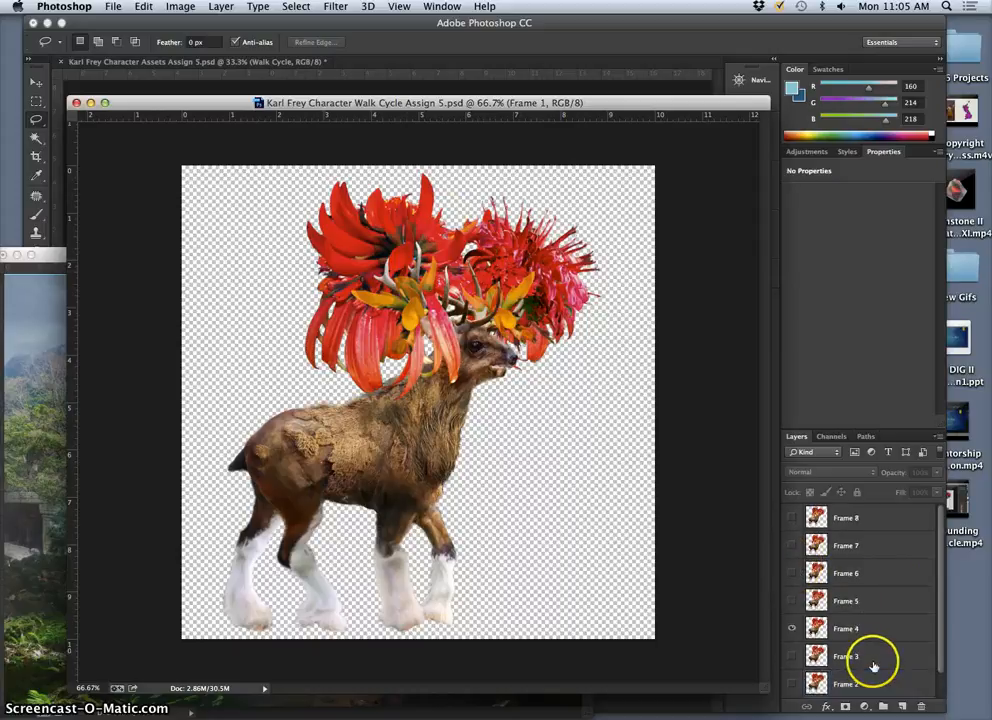
scroll(870, 640, "down", 1)
scroll(868, 580, "up", 1)
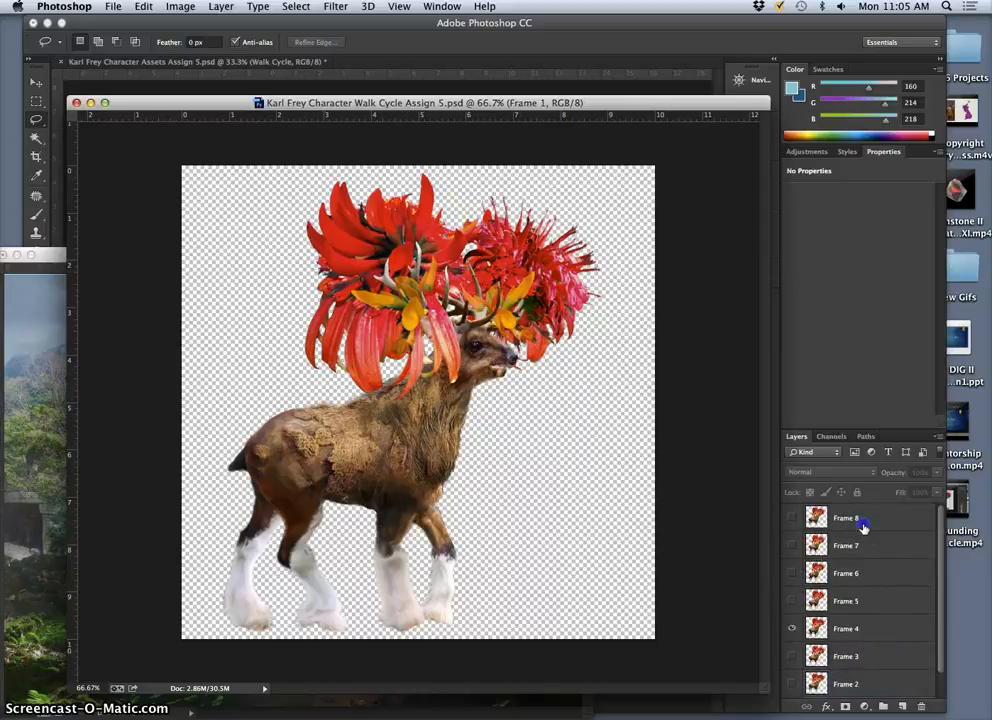
left_click(864, 520, "shift")
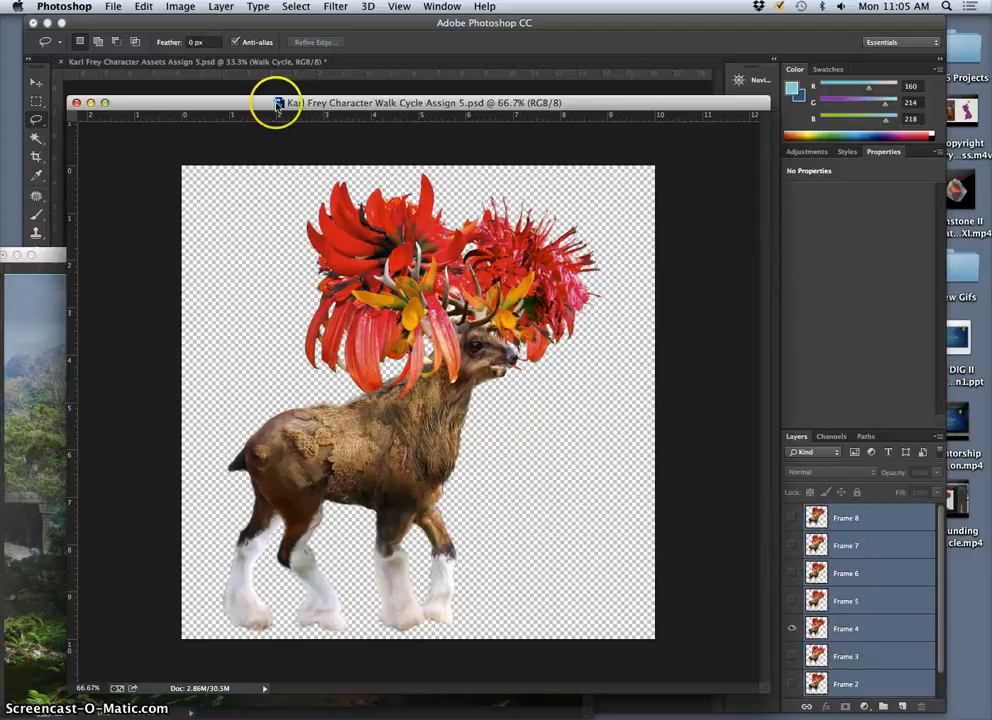
Move the floating document windows aside and copy the selected walk cycle frames into the Walk Cycle group of the Character Assets document.
left_click_drag(317, 108, 163, 350)
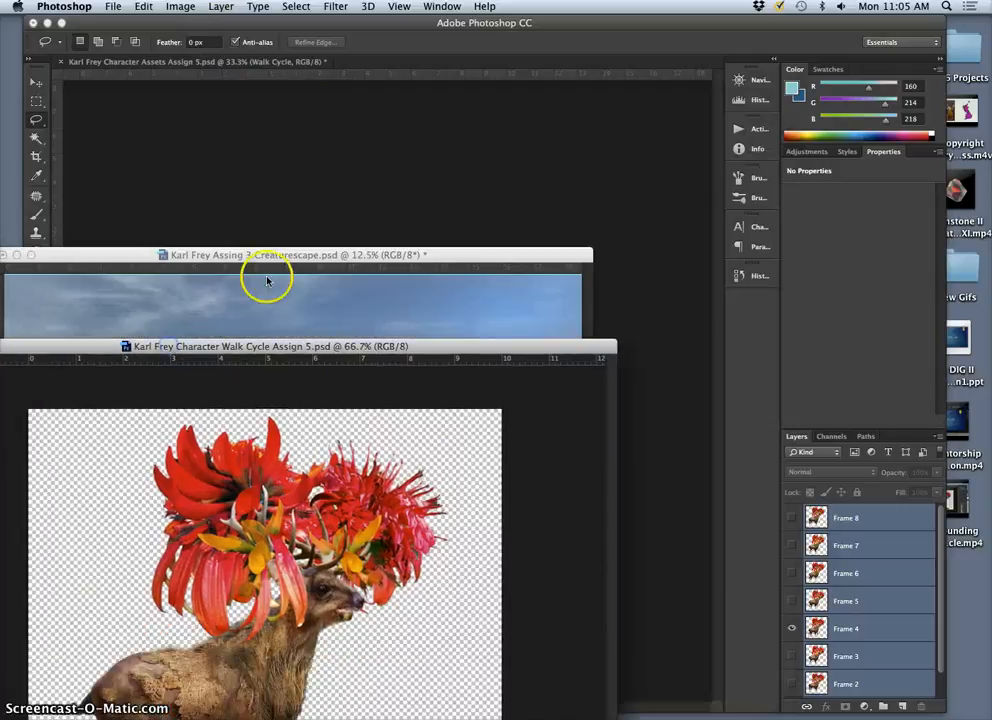
left_click(265, 258)
left_click_drag(265, 258, 62, 238)
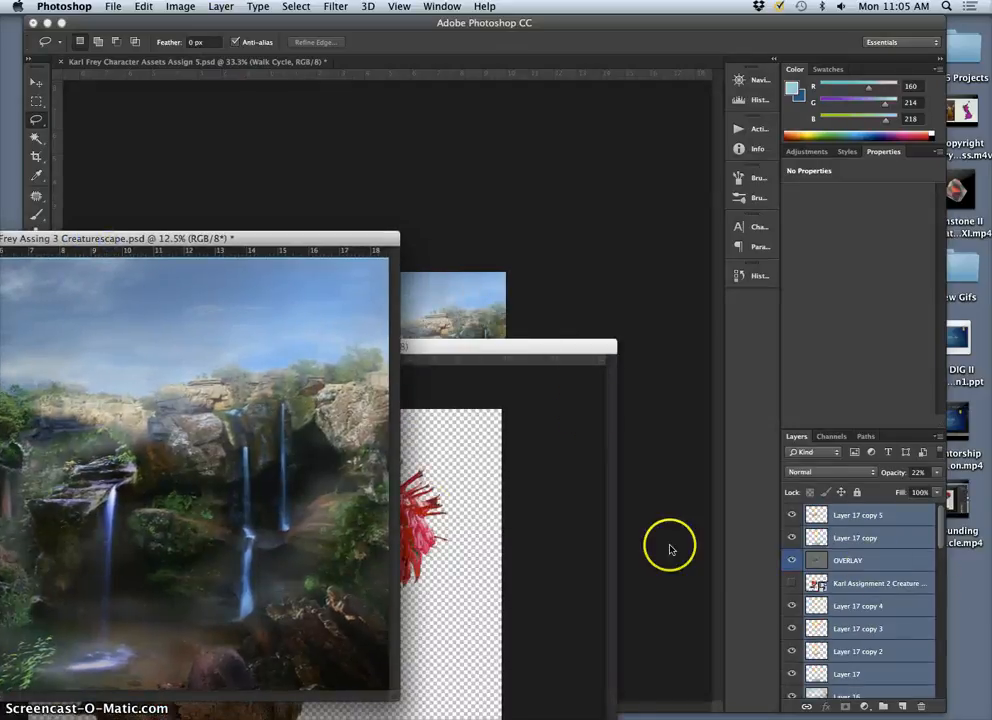
left_click(455, 503)
left_click_drag(868, 523, 467, 308)
left_click_drag(824, 534, 836, 510)
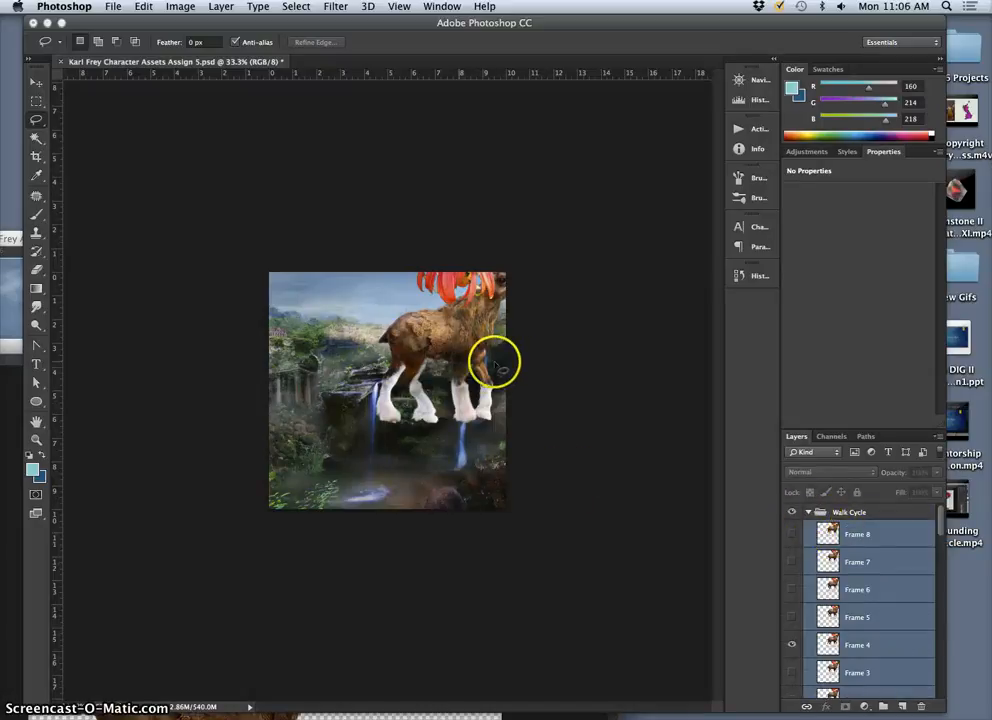
Scale all walk cycle frames together to about 63% and place the creature in the lower-left foreground of the scenery.
key("super+t")
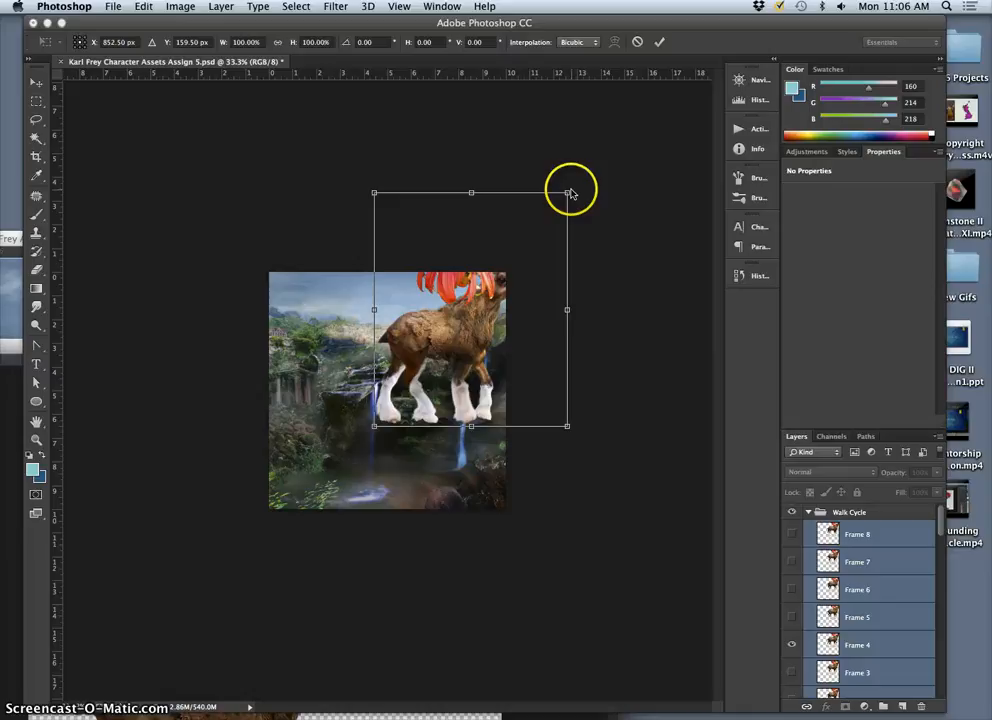
left_click_drag(567, 193, 472, 256)
left_click_drag(429, 372, 338, 445)
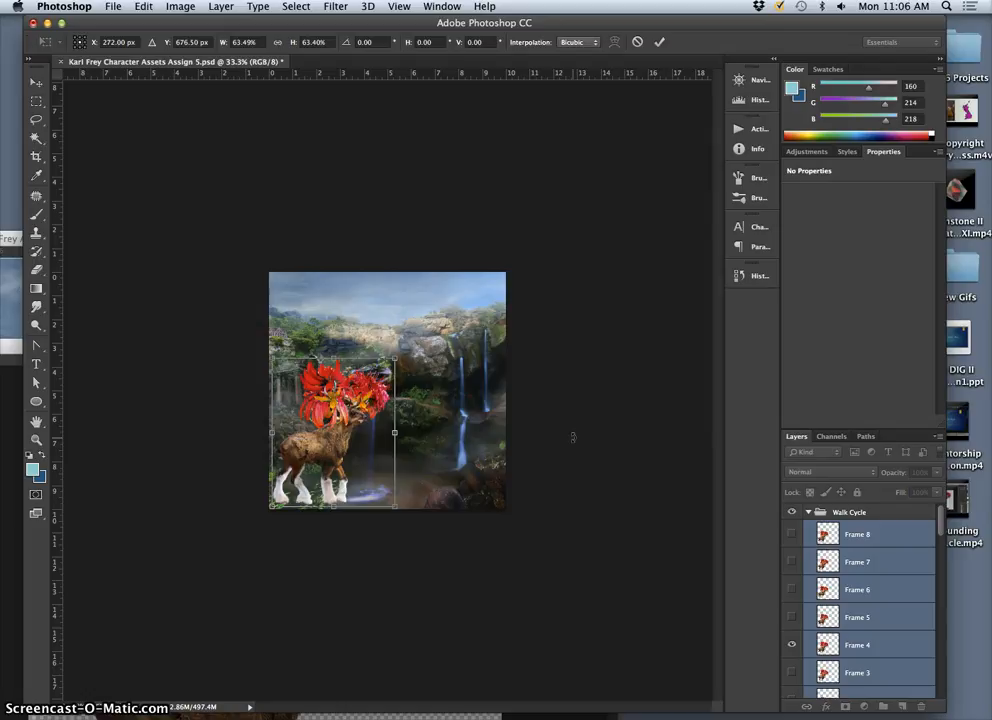
key("Return")
key("l")
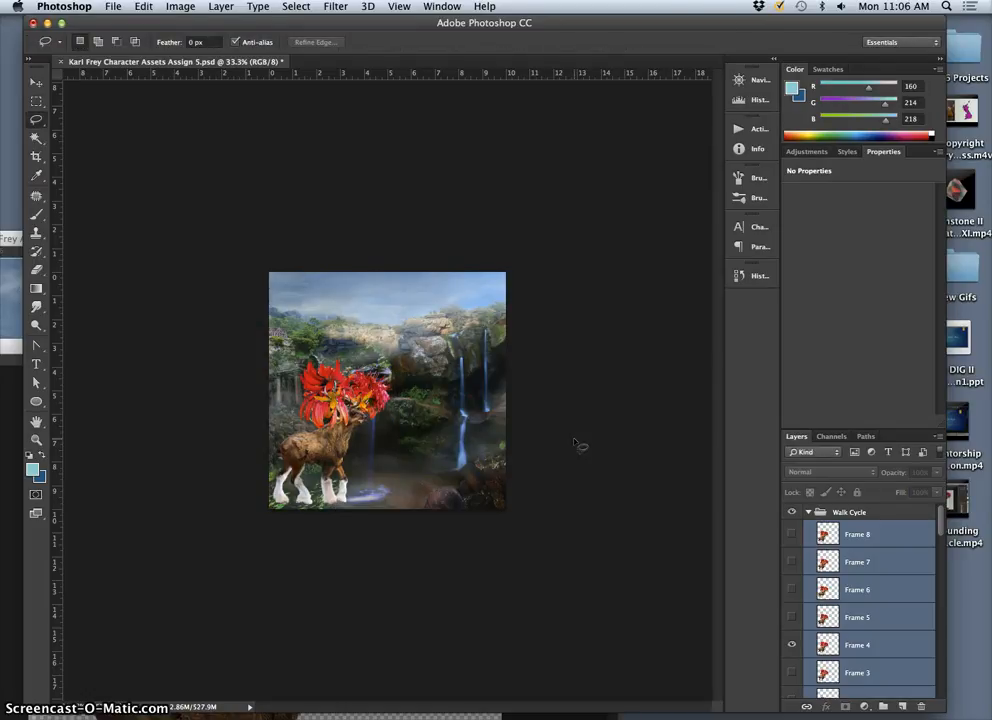
Hide and collapse the Walk Cycle group, leaving the Background Assets group expanded.
left_click(791, 512)
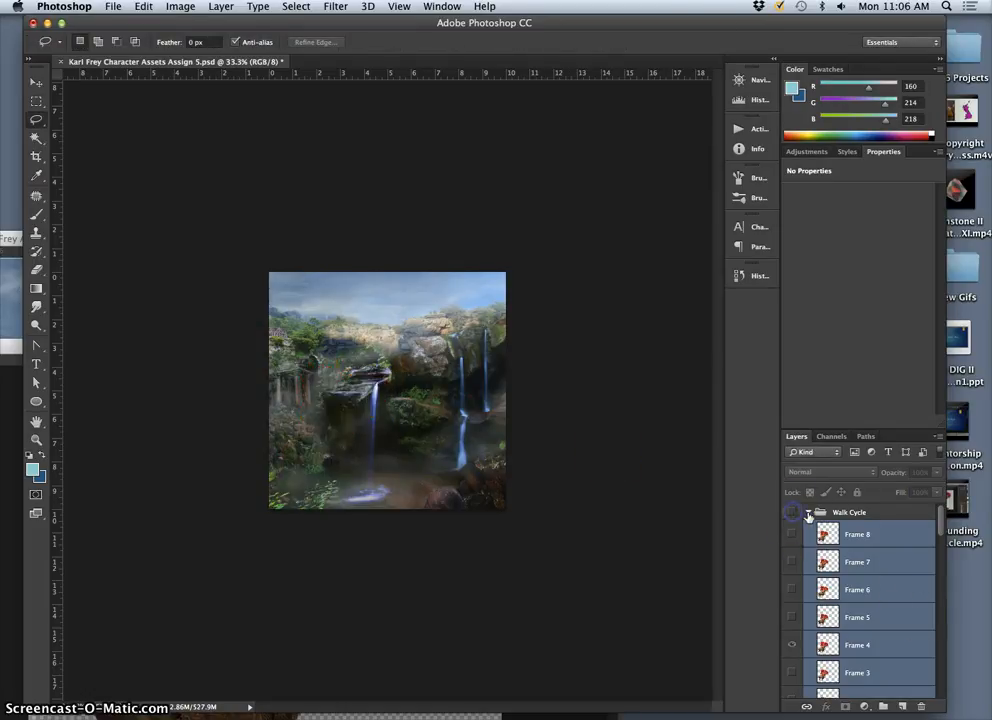
left_click(808, 512)
scroll(851, 578, "down", 2)
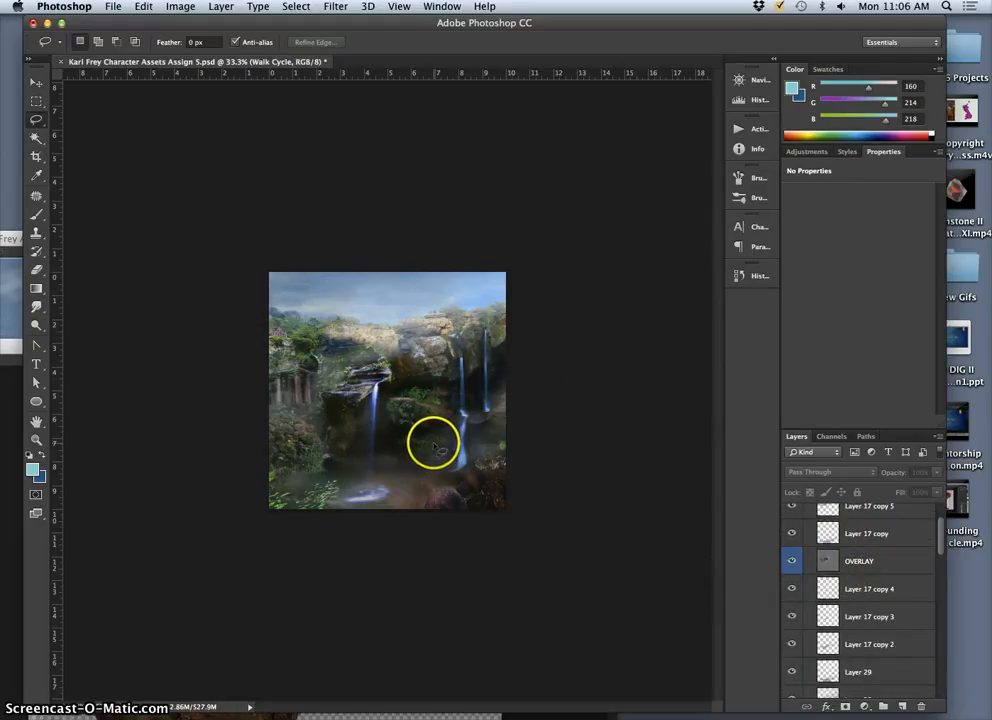
scroll(872, 605, "up", 2)
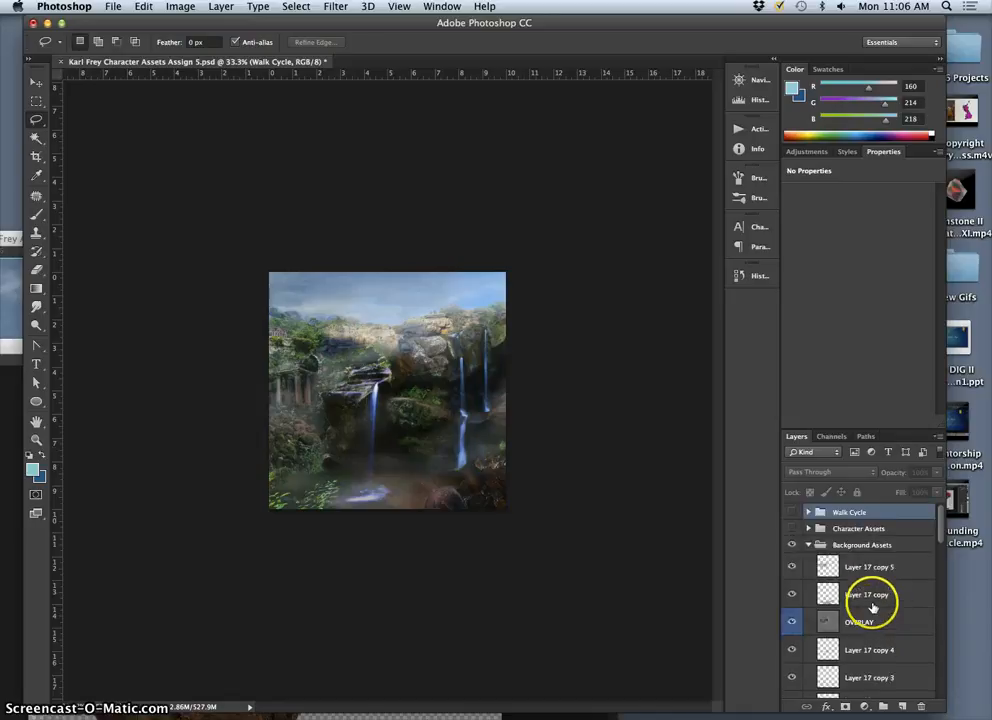
left_click(808, 545)
left_click(808, 545)
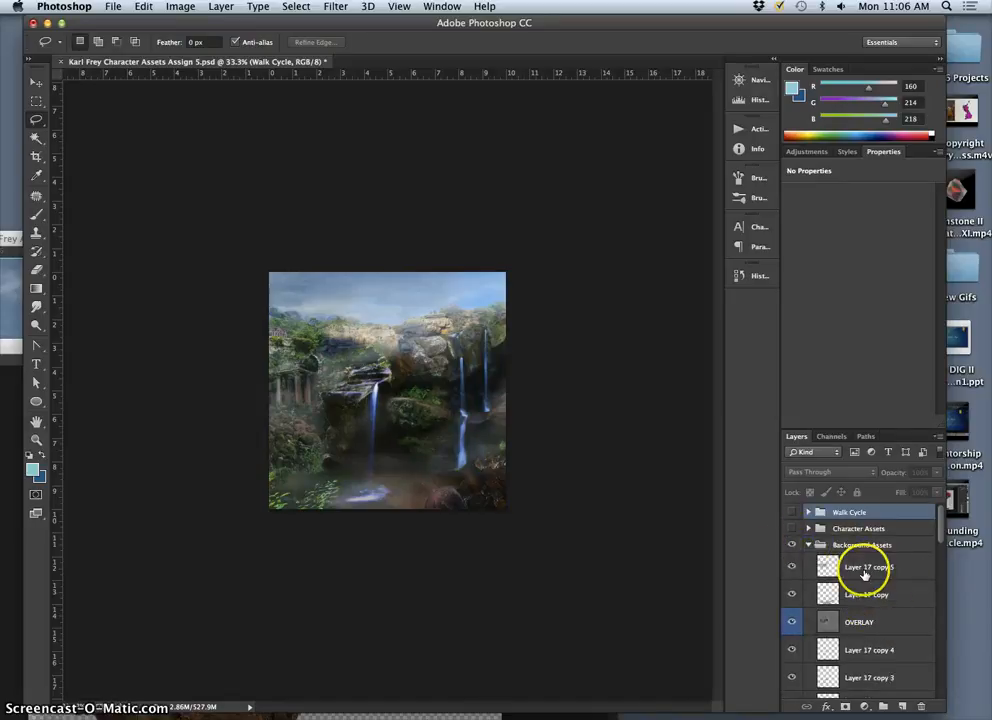
Check what Layer 17 copy 5 contributes to the scenery by toggling its visibility, and look through the layers below it.
left_click(793, 566)
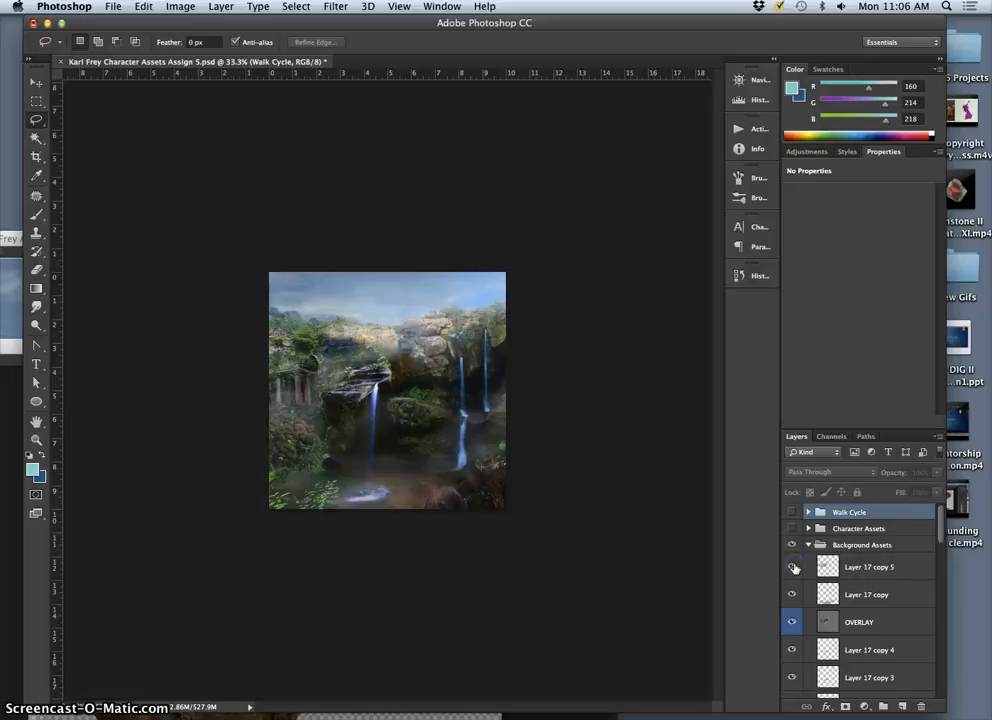
left_click(862, 569)
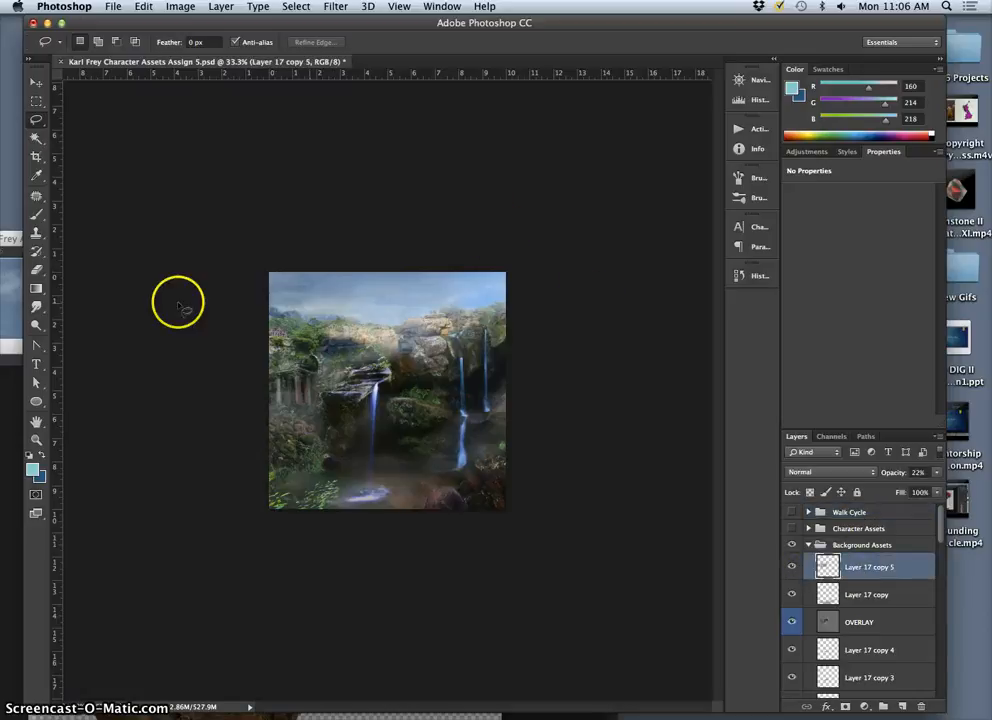
scroll(880, 614, "down", 1)
scroll(880, 614, "down", 10)
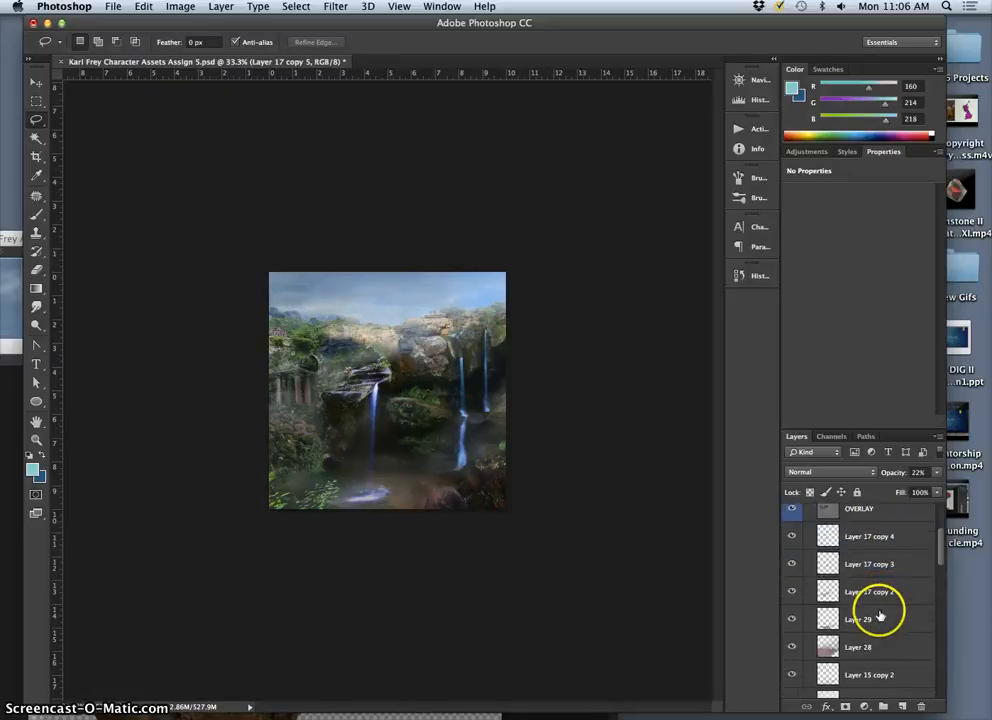
Identify the scenery held by Layer 24 by toggling its visibility, and give the layer a blue colour label.
left_click(792, 600)
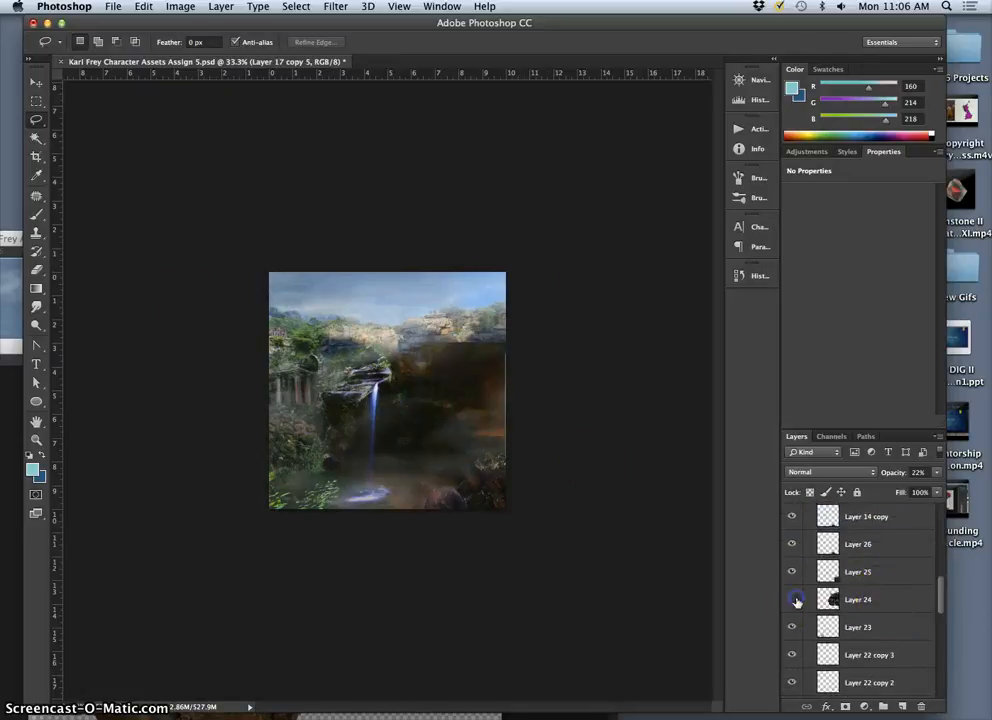
left_click(792, 600)
left_click(858, 600)
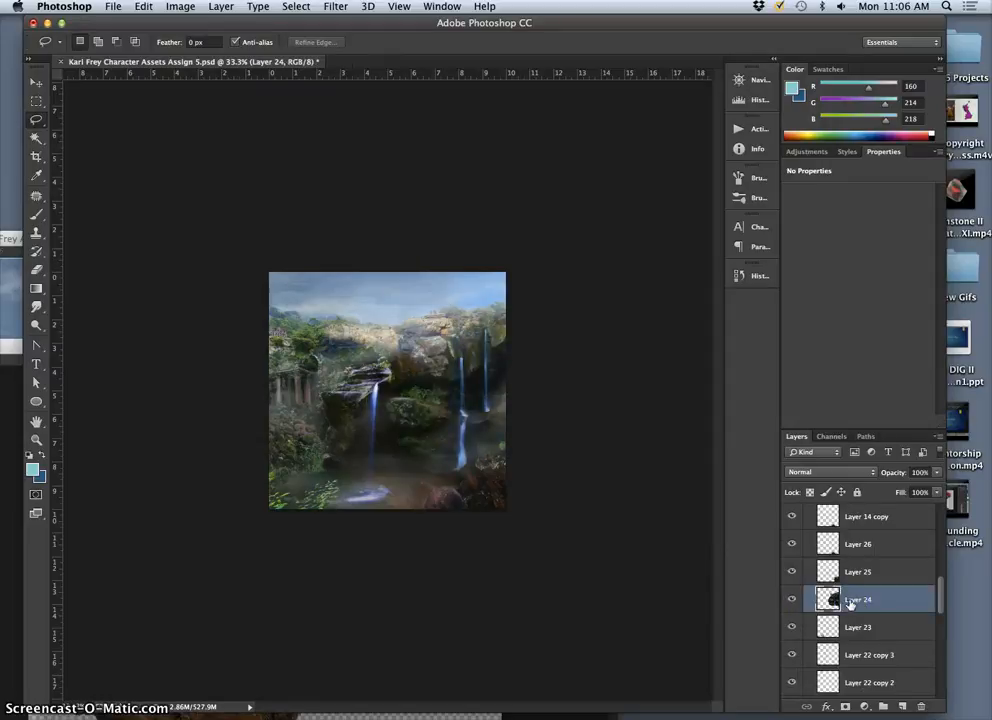
left_click(792, 600)
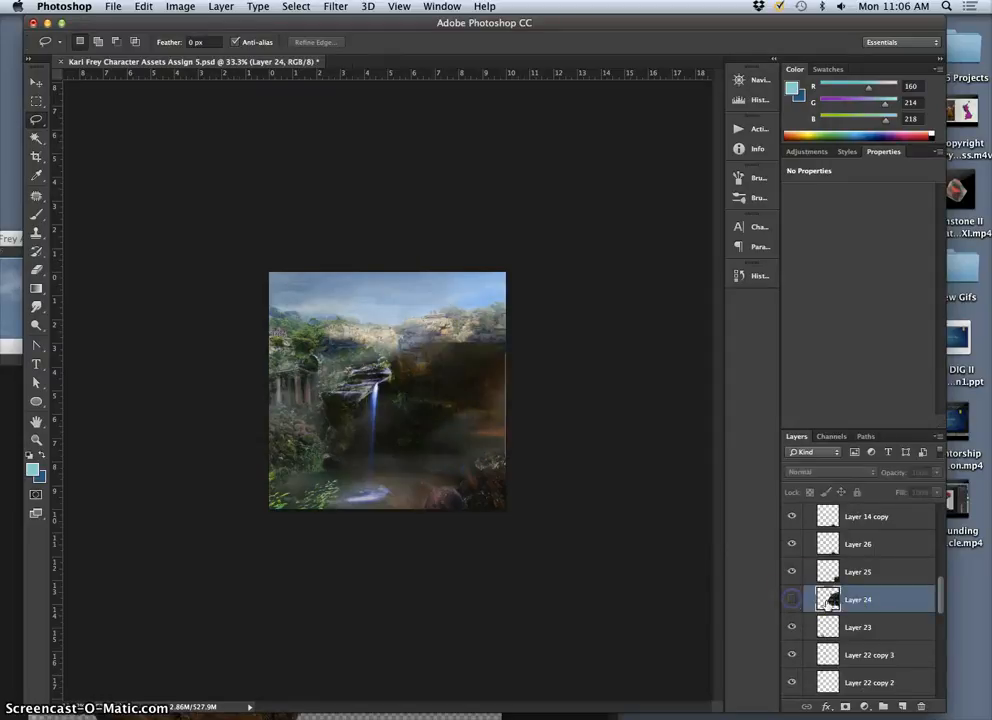
left_click(792, 599)
scroll(828, 605, "down", 1)
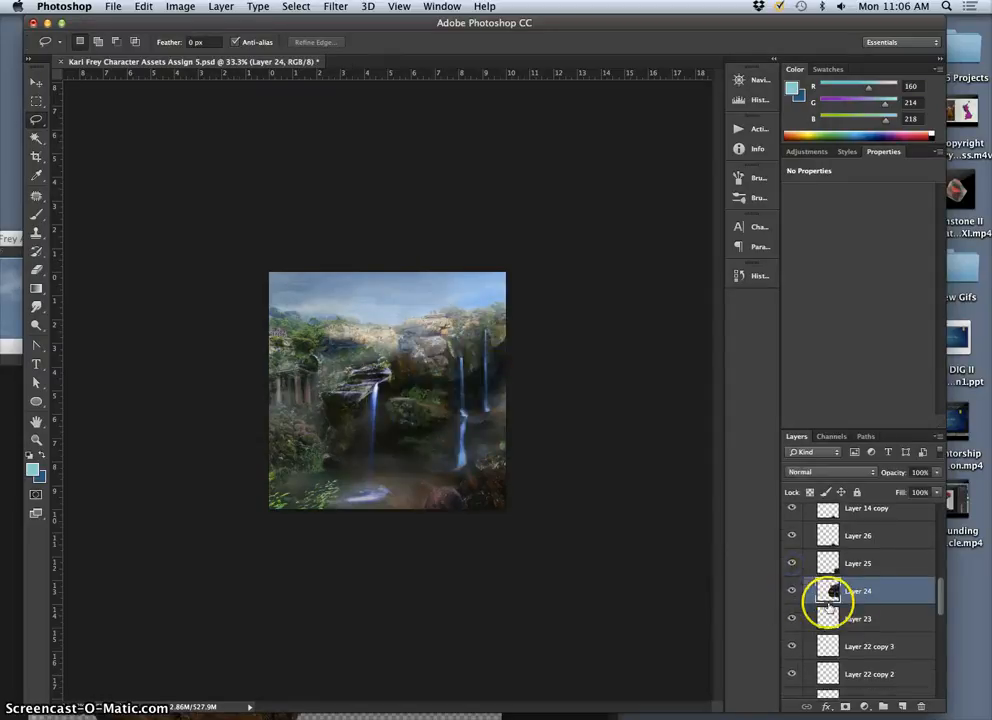
right_click(792, 600)
left_click(826, 689)
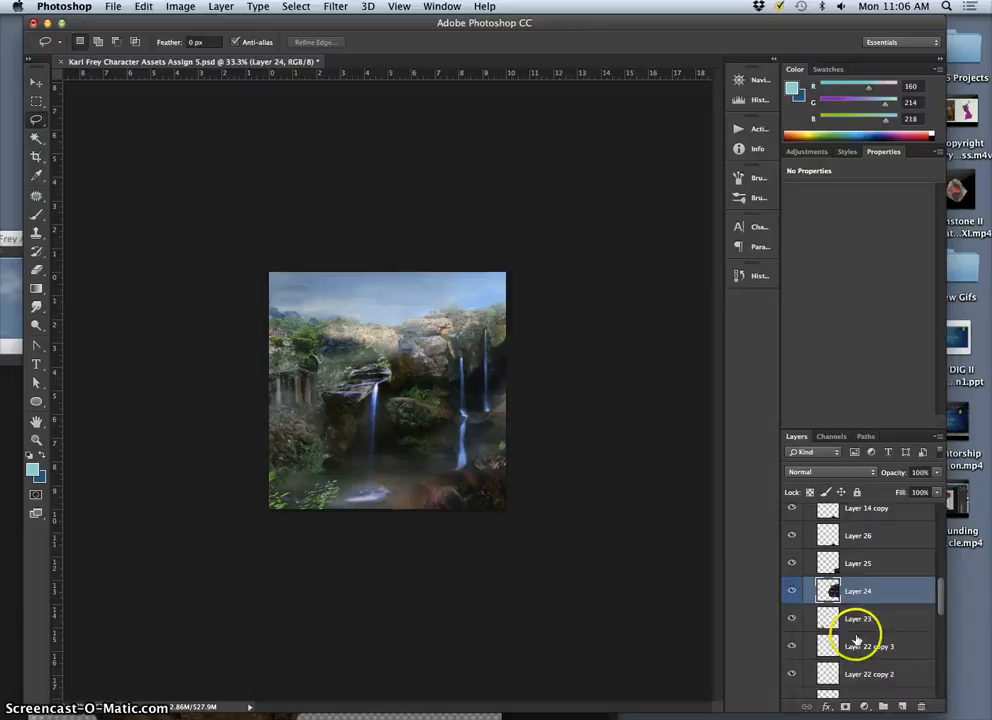
Toggle the visibility of Layer 17 in the Background Assets group to see which part of the scenery it holds.
scroll(856, 640, "down", 3)
scroll(856, 640, "down", 5)
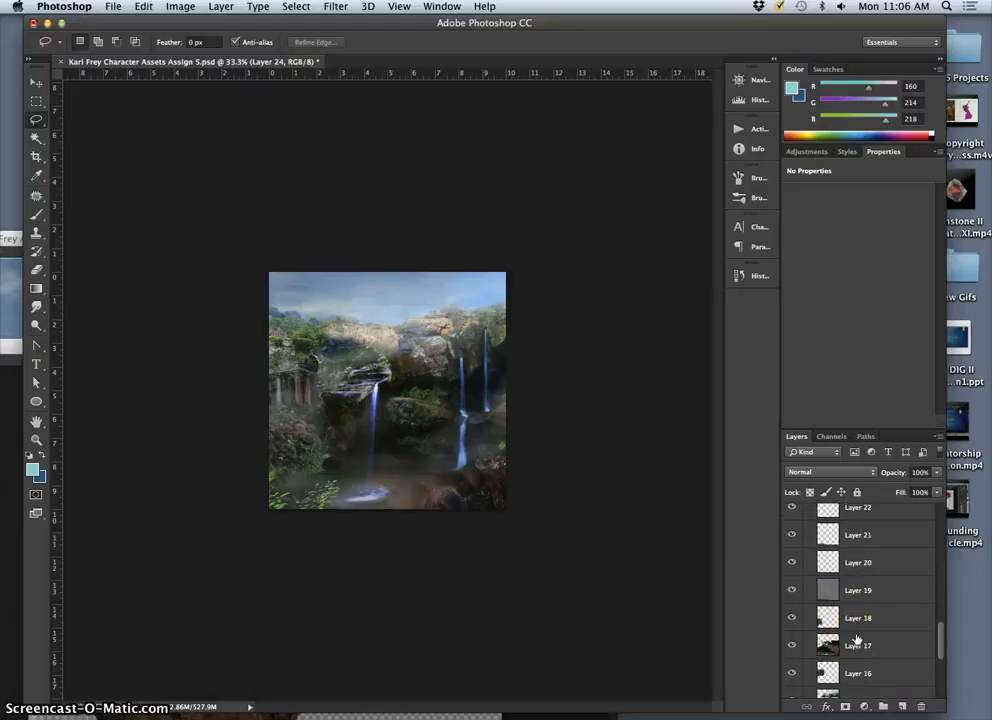
scroll(856, 640, "down", 2)
scroll(856, 638, "up", 3)
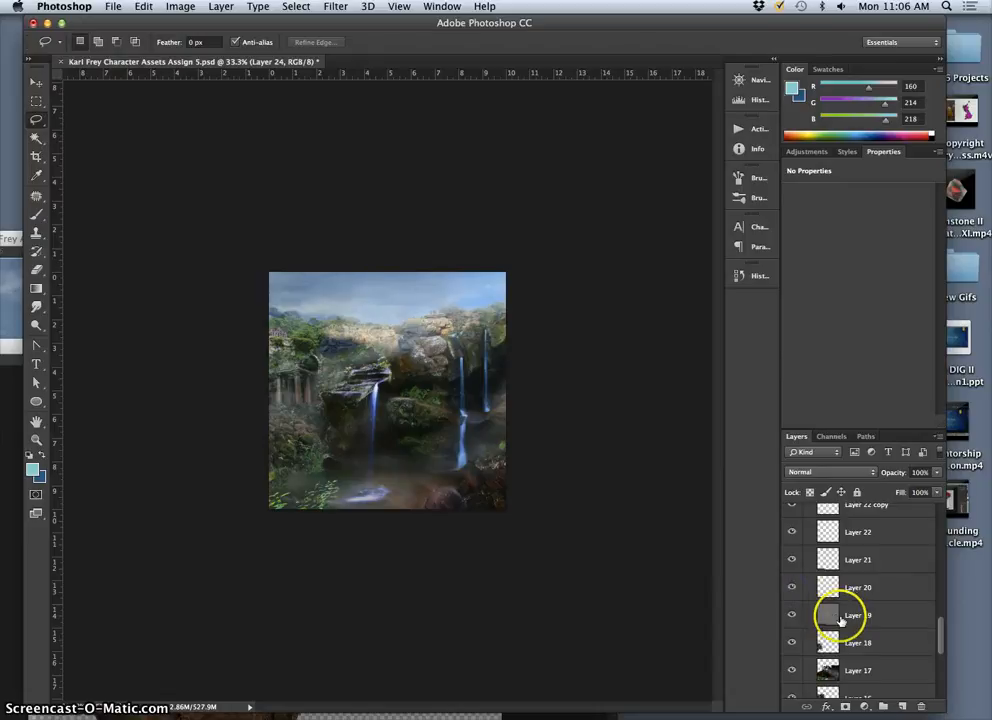
scroll(840, 619, "down", 2)
left_click(796, 626)
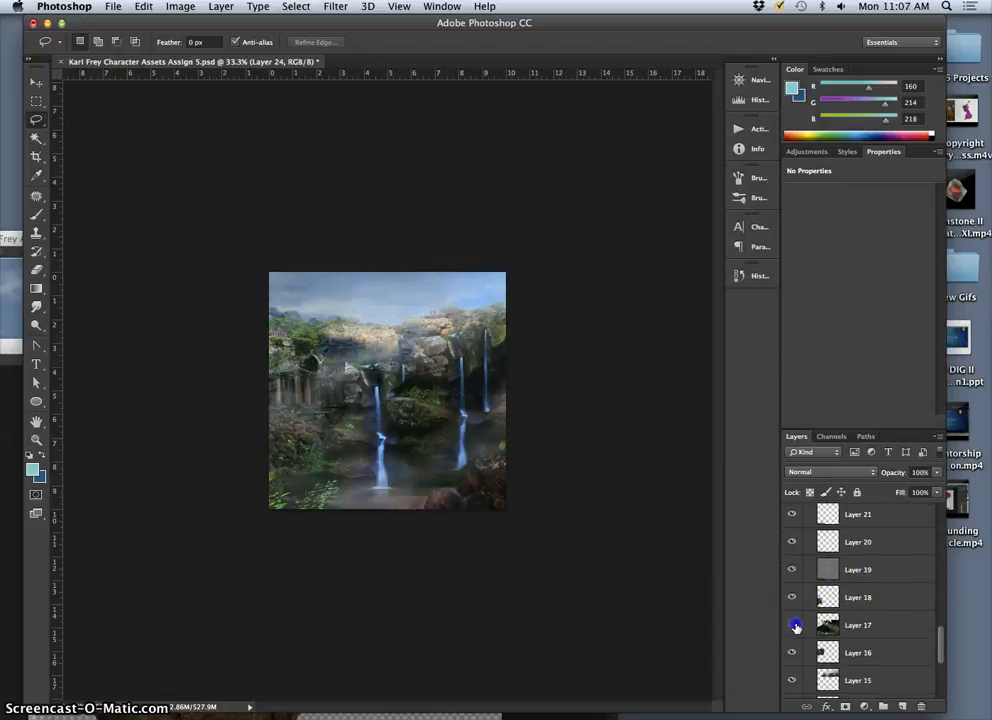
left_click(796, 626)
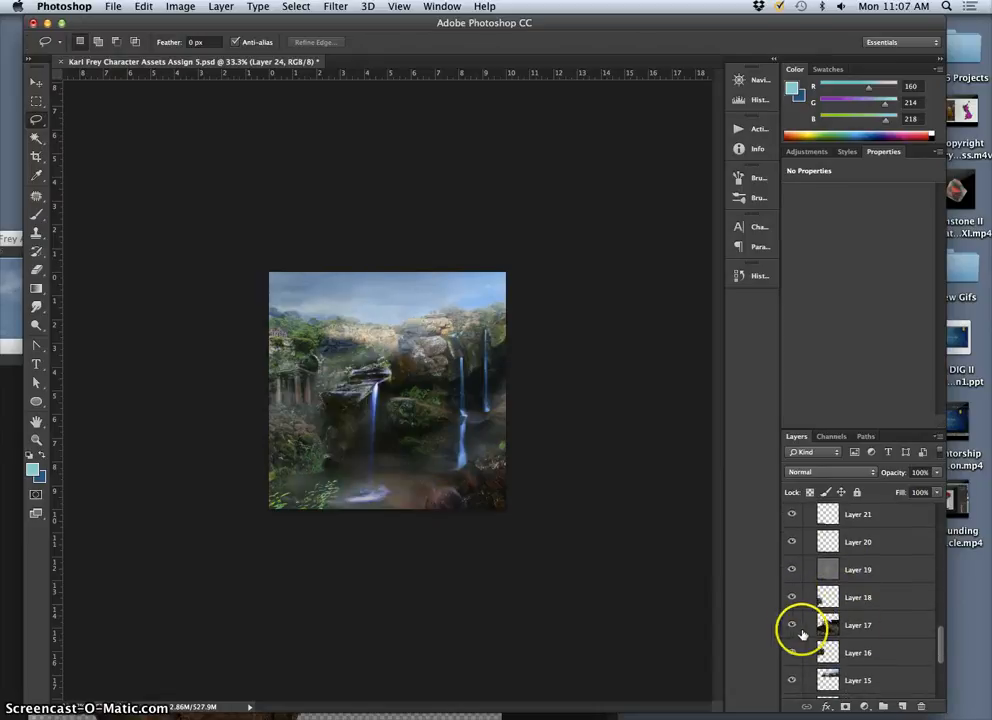
Give Layer 17 a blue colour label, and merge Layers 17 and 24 into a new layer while keeping both originals.
right_click(801, 632)
left_click(838, 703)
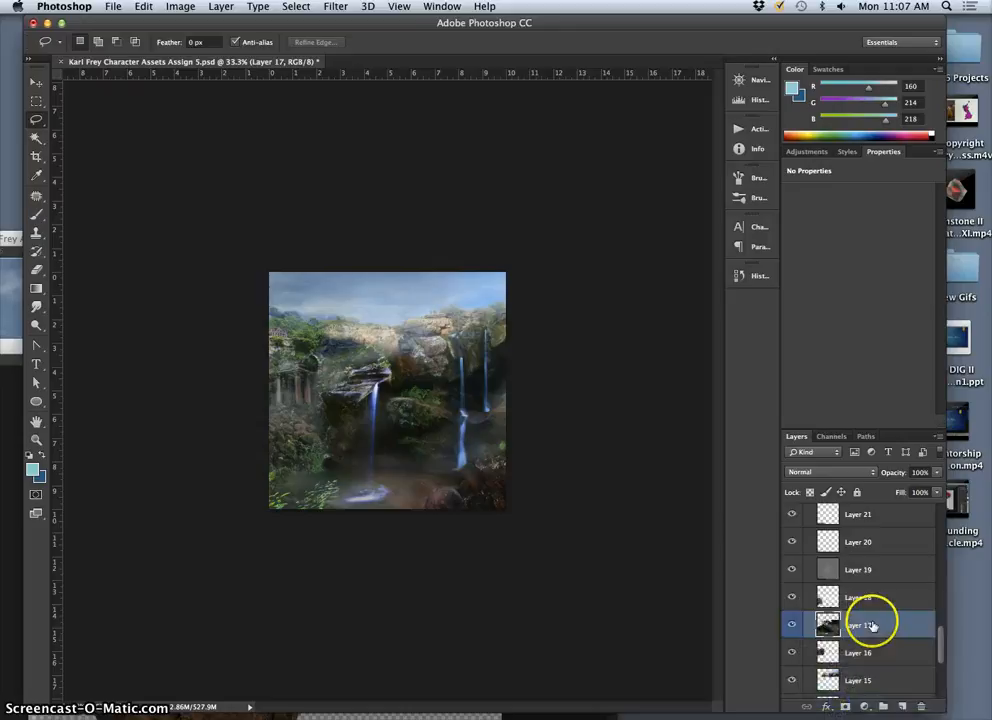
scroll(863, 680, "up", 5)
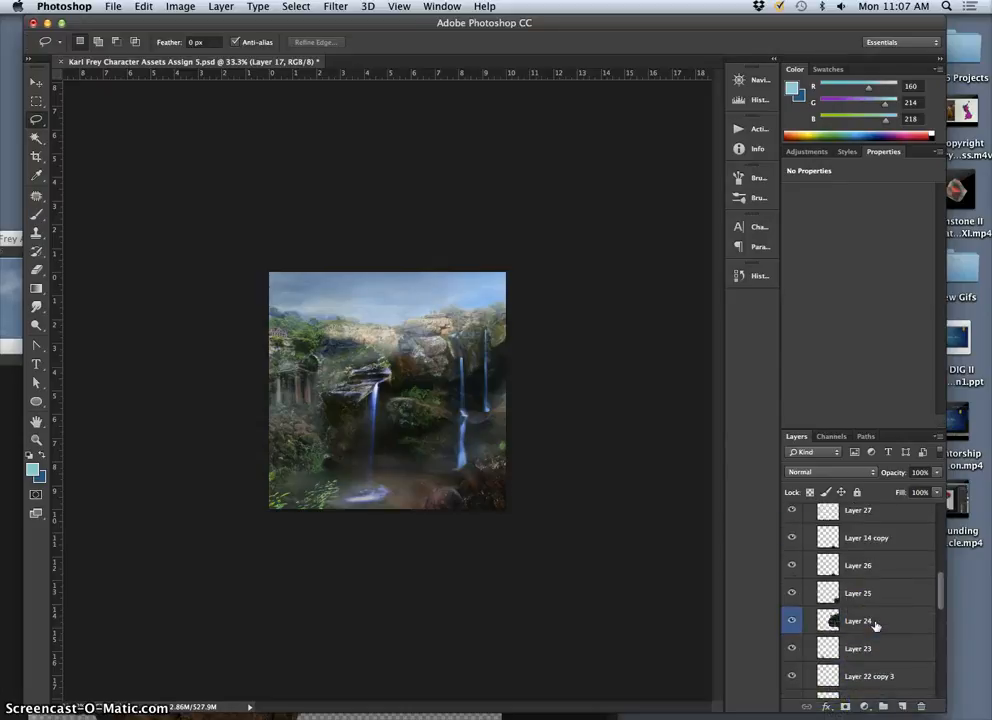
left_click(882, 622)
scroll(885, 626, "down", 1)
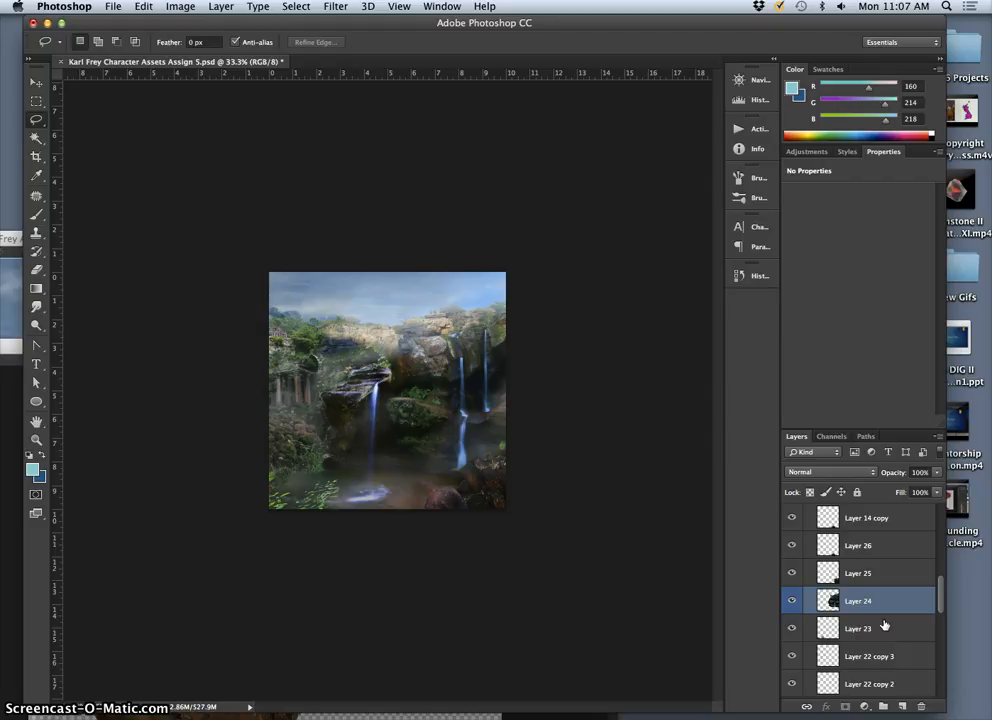
left_click(221, 6)
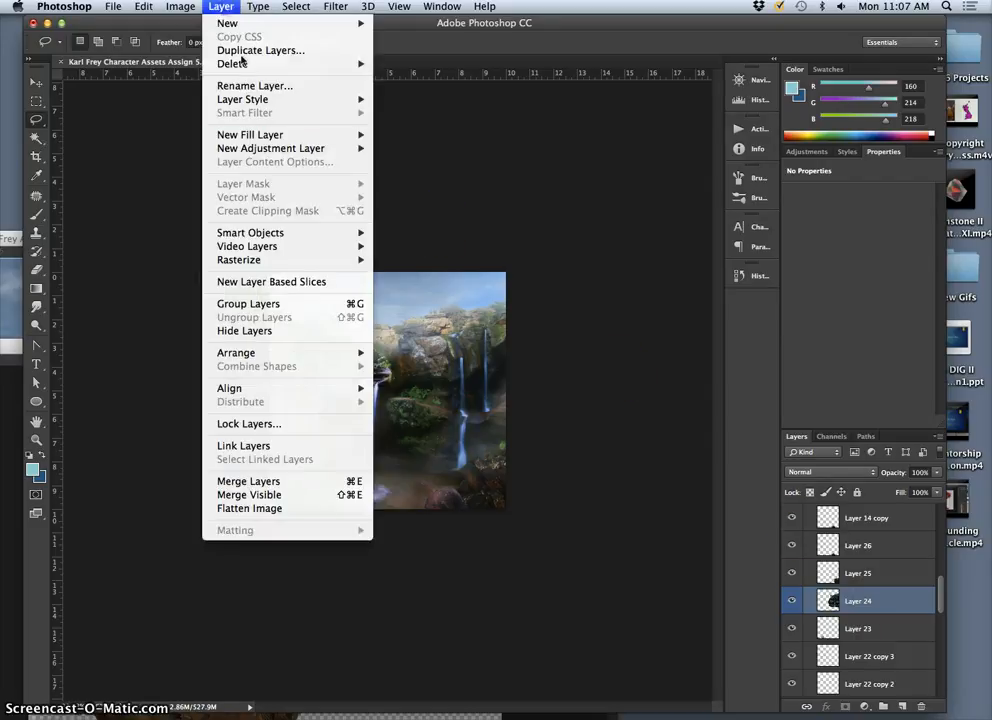
left_click(292, 489)
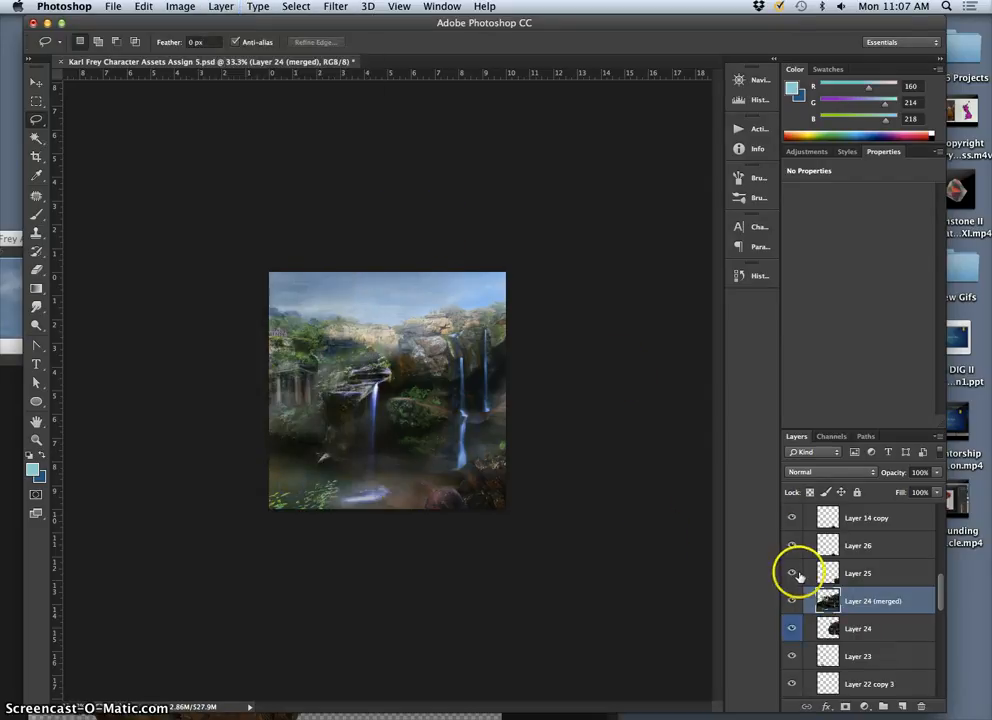
Hide the original Layer 24, and toggle the visibility of Layer 24 (merged) to check its scenery, leaving the merged layer visible and selected.
left_click(792, 601)
left_click(792, 601)
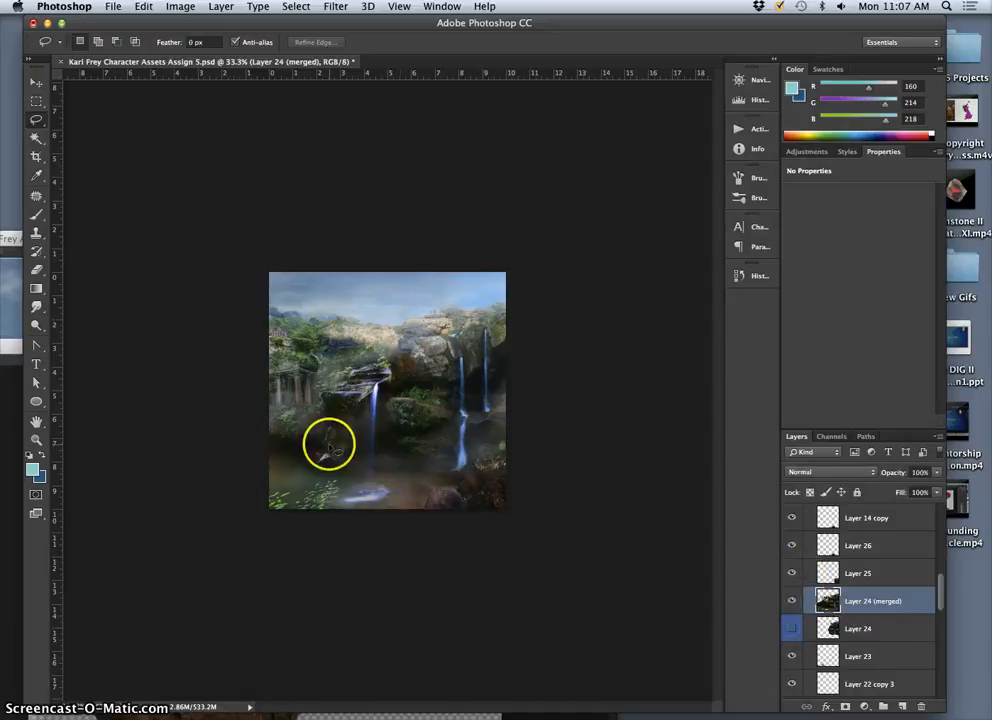
left_click(792, 601)
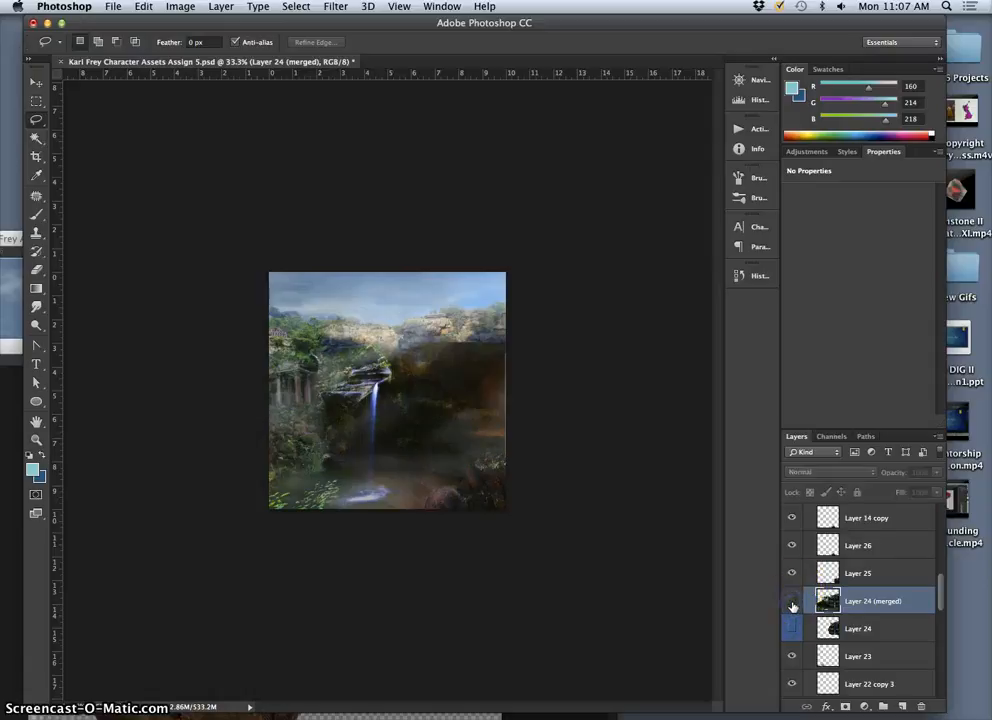
left_click(792, 601)
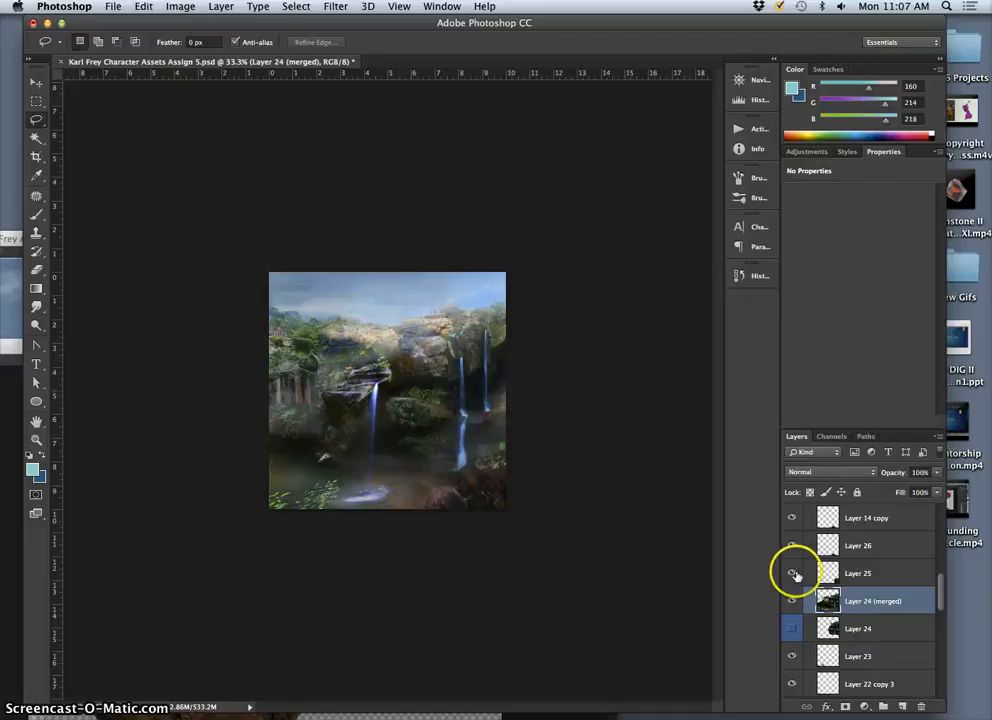
left_click(856, 605)
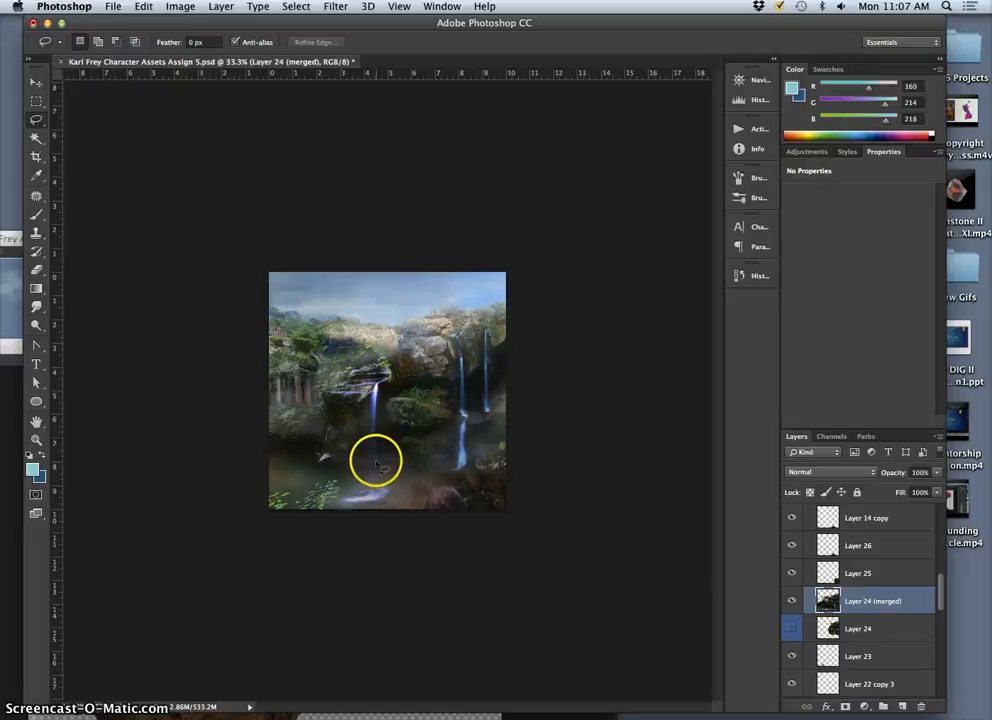
Lasso the large waterfall under the overhanging rock, including its splash pool, on Layer 24 (merged).
key("super+plus")
key("super+plus")
key("super+plus")
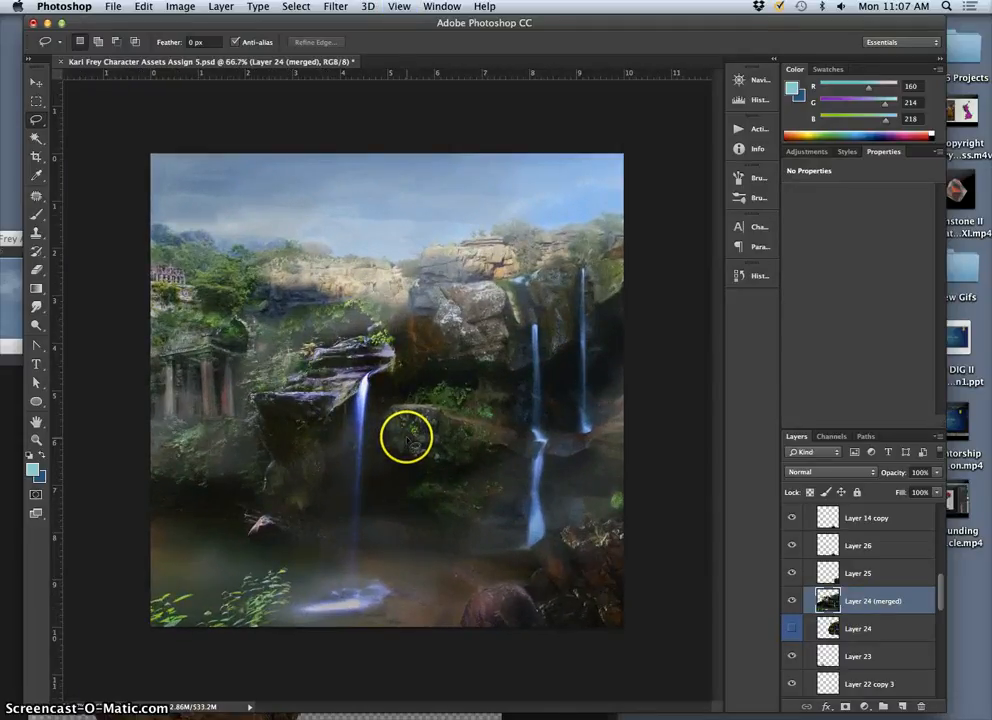
left_click(38, 119)
left_click(363, 373)
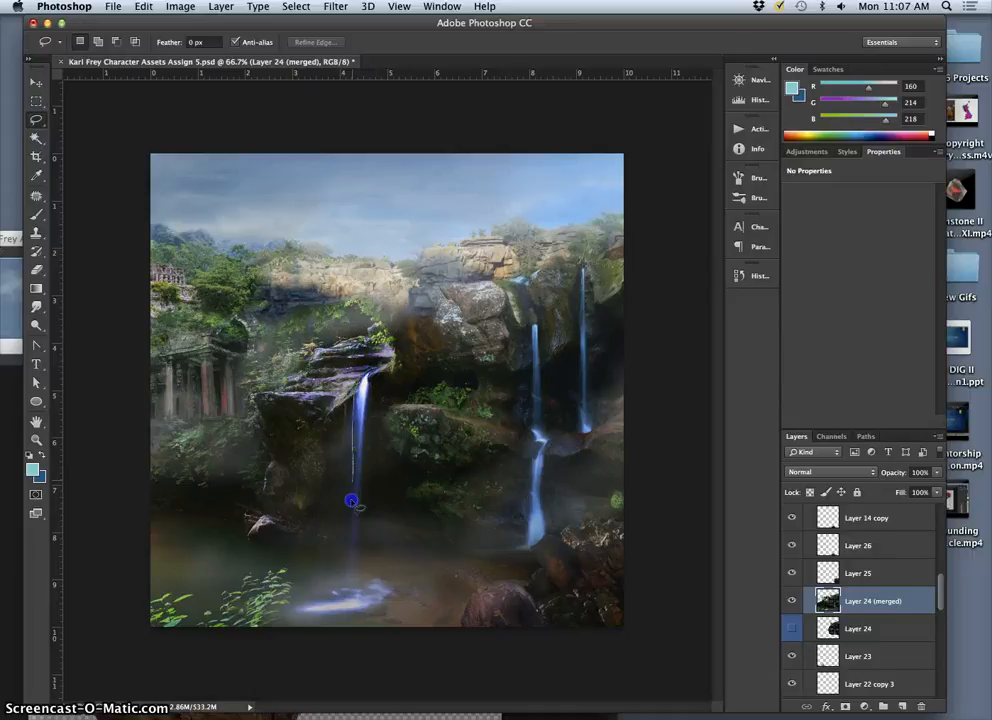
mouse_move(351, 500)
left_mouse_down()
mouse_move(342, 579)
mouse_move(287, 608)
left_mouse_up()
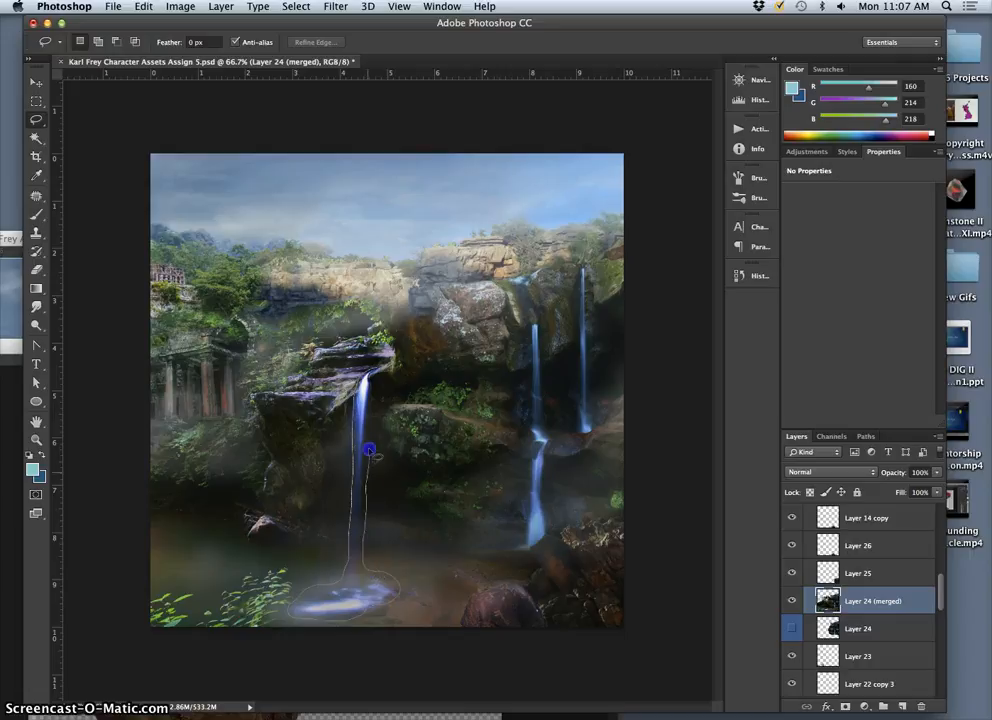
left_click_drag(371, 404, 382, 362)
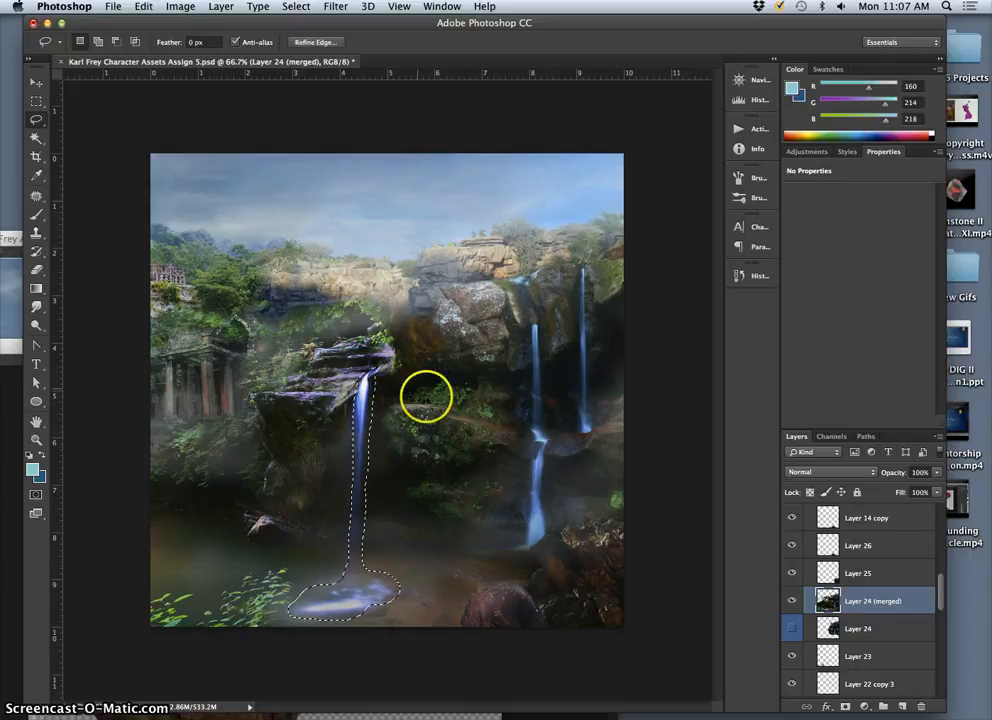
Add the two narrow waterfalls on the right-hand cliff to the existing lasso selection.
left_click_drag(528, 324, 533, 447)
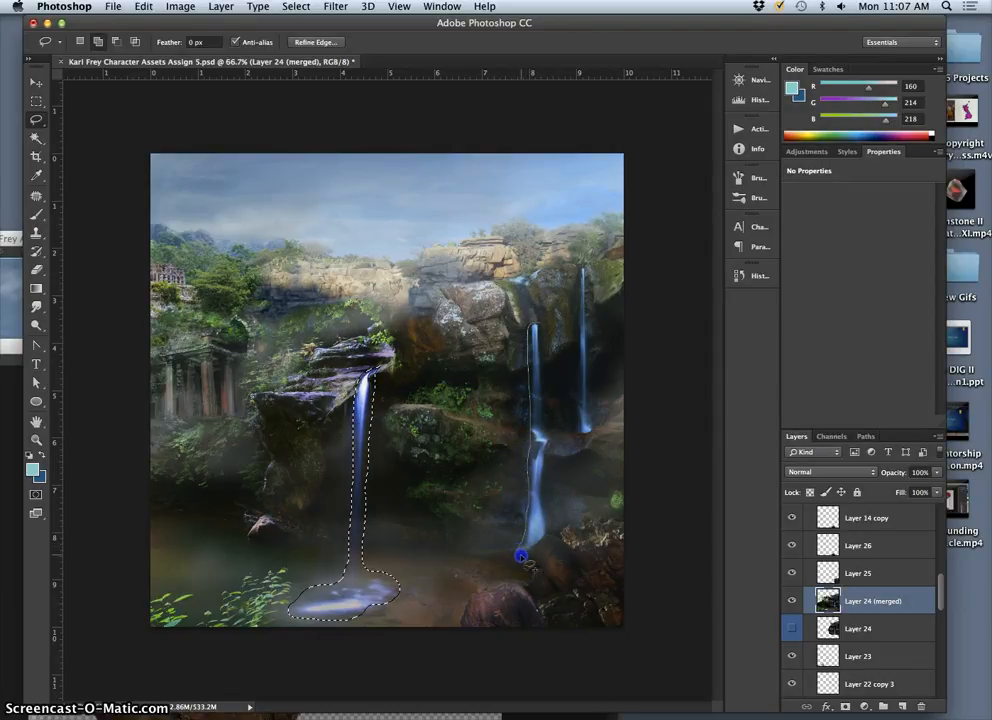
left_click_drag(521, 556, 534, 556)
left_click_drag(550, 442, 543, 327)
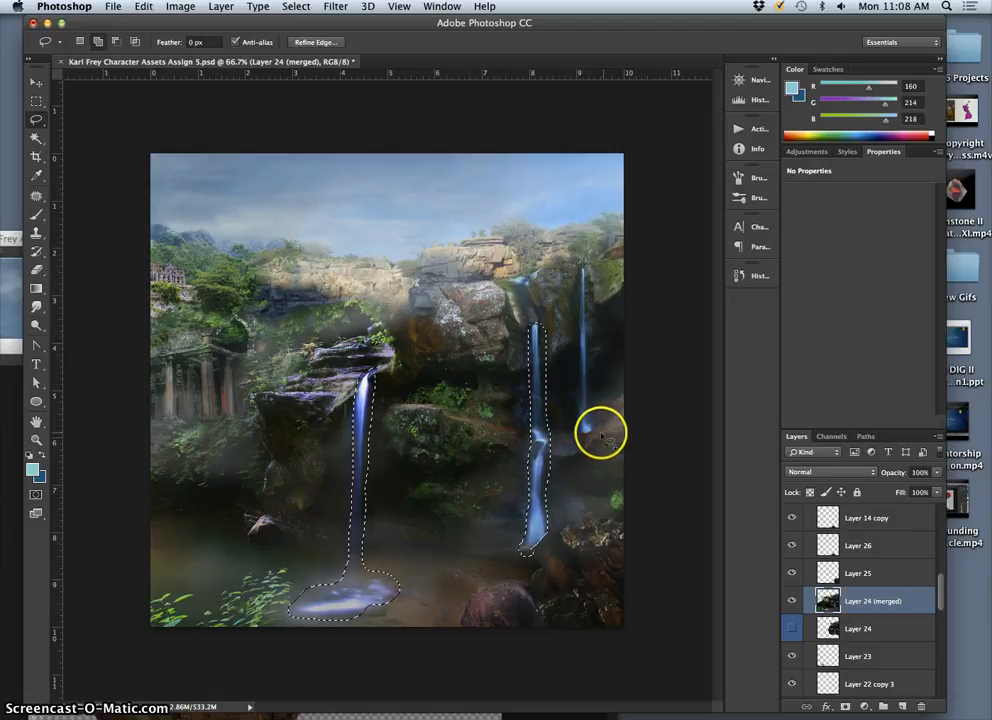
left_click_drag(581, 432, 577, 346)
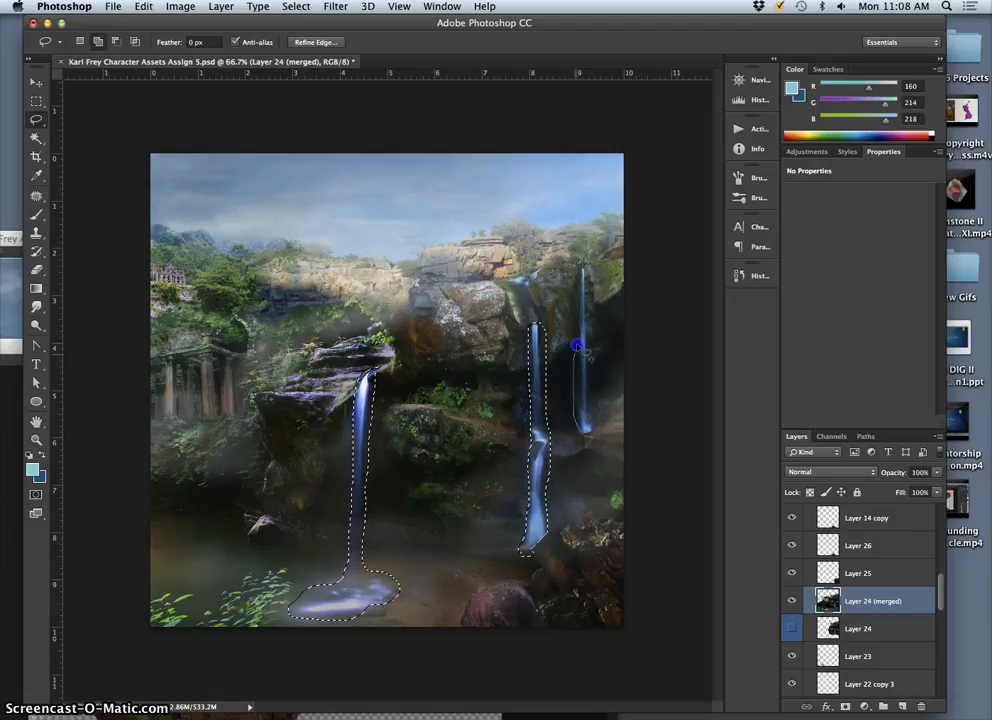
left_click_drag(577, 287, 578, 267)
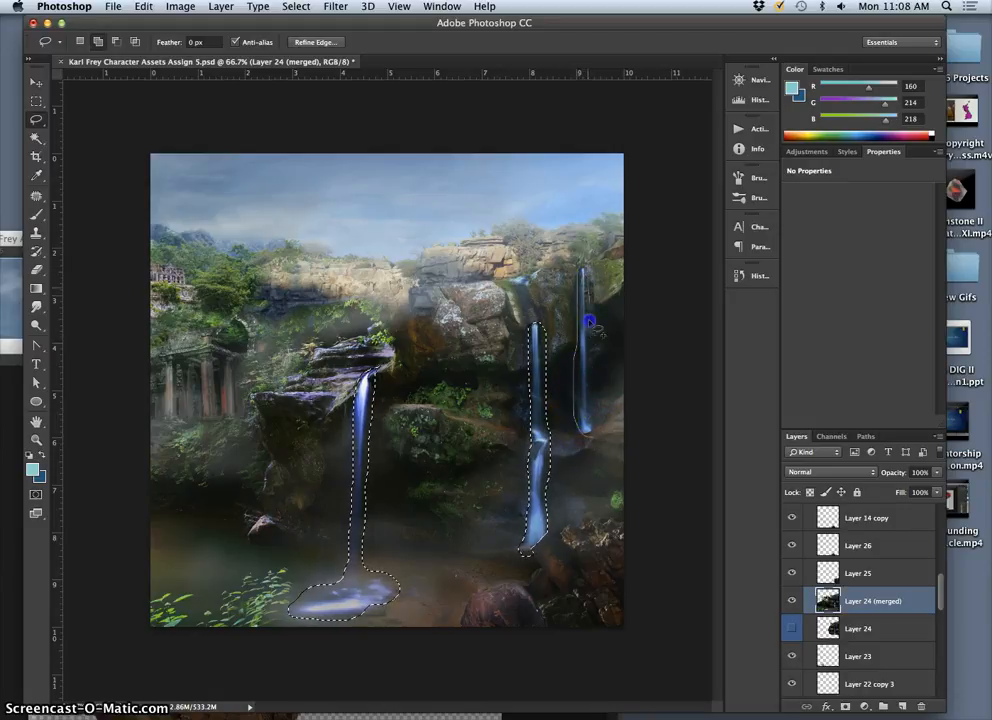
left_click_drag(588, 320, 592, 387)
left_click_drag(590, 437, 588, 436)
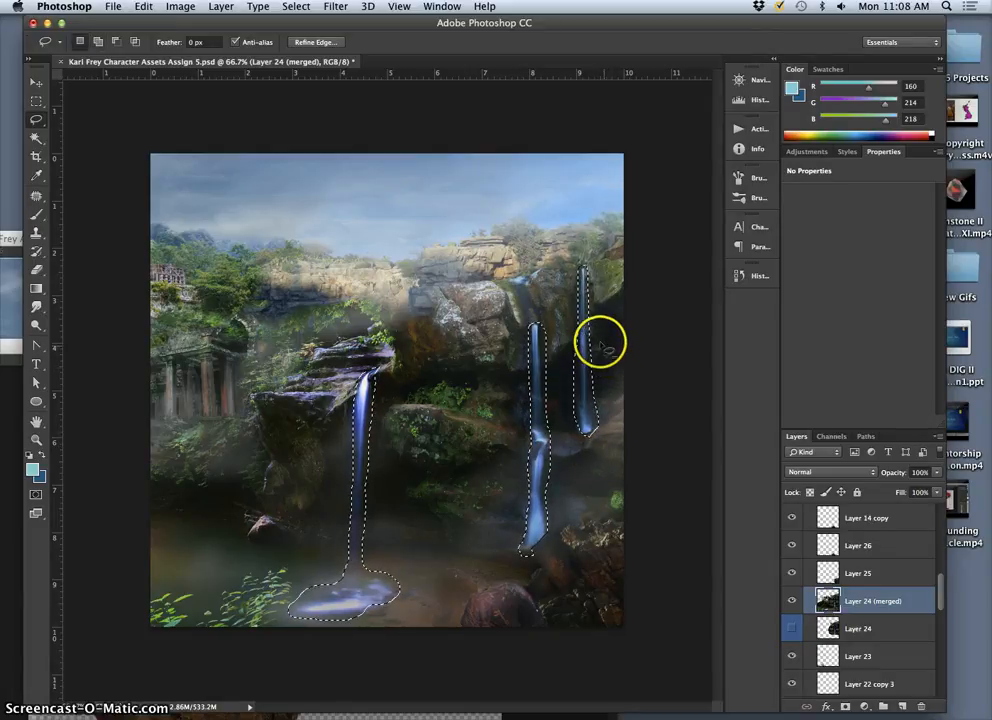
Subtract the excess rock along the edges of the two narrow waterfalls from the lasso selection.
left_click_drag(587, 270, 585, 273)
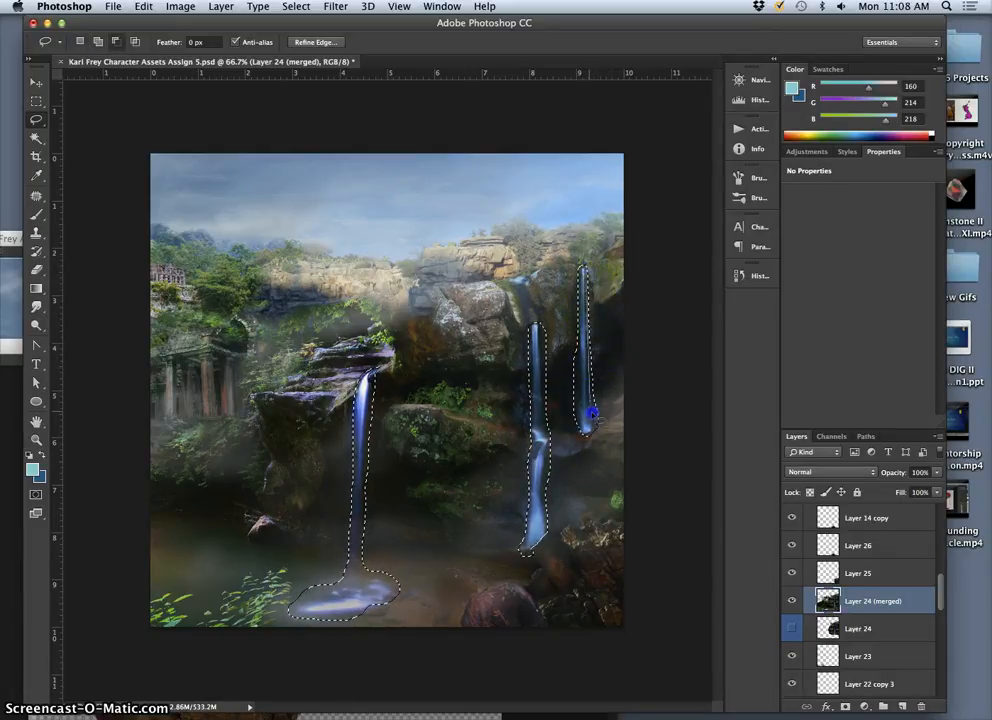
mouse_move(593, 430)
left_mouse_down()
mouse_move(597, 410)
mouse_move(584, 418)
left_mouse_up()
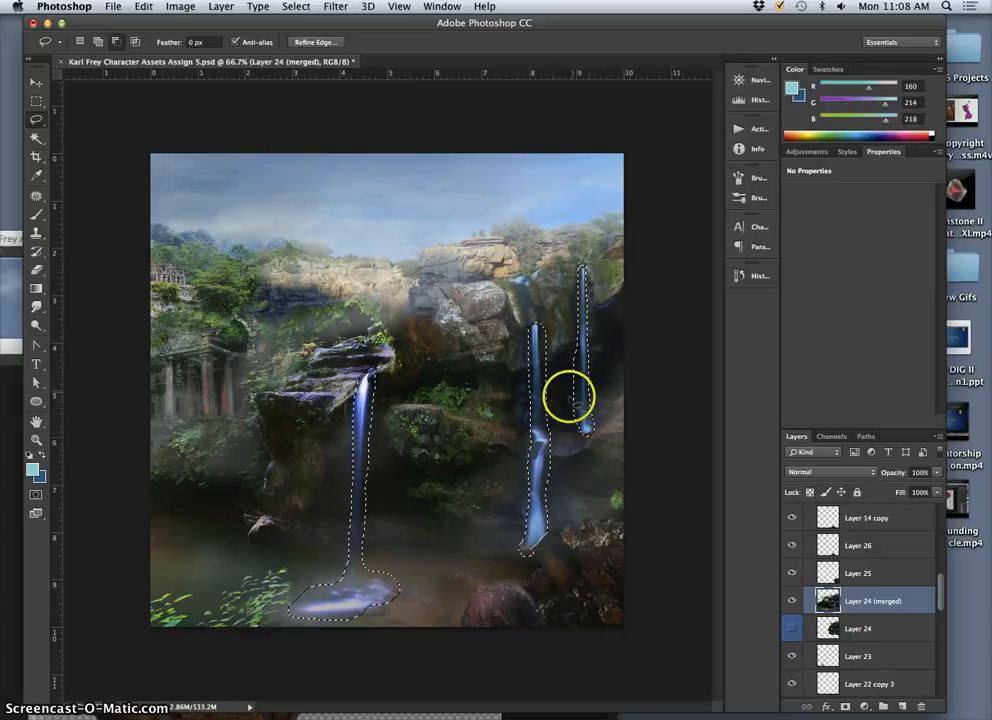
left_click_drag(573, 350, 577, 349)
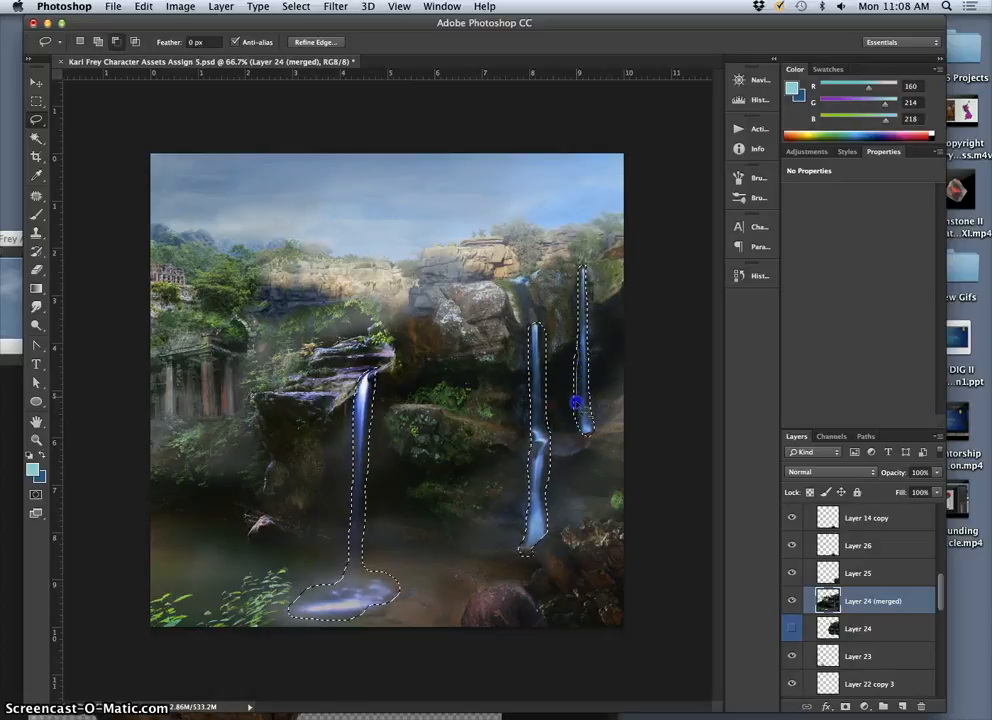
mouse_move(575, 430)
left_mouse_down()
mouse_move(563, 353)
mouse_move(558, 398)
mouse_move(539, 337)
left_mouse_up()
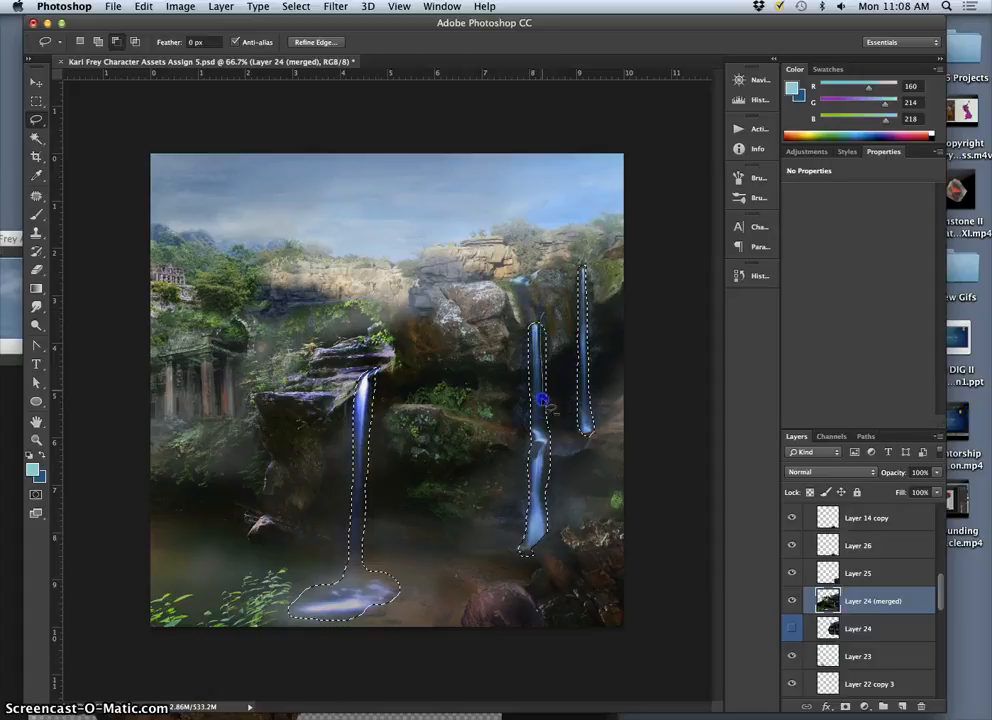